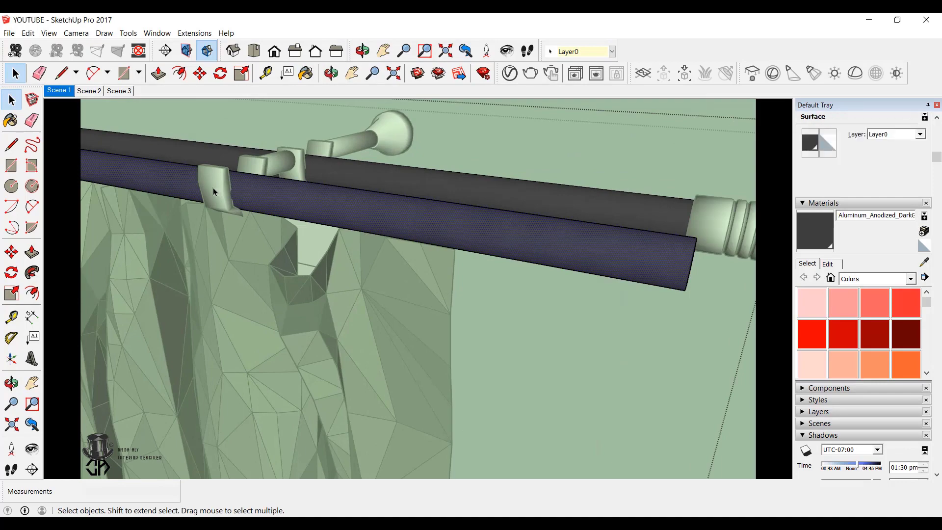
# - Paint the double curtain rod's right-end bracket with Aluminum_Anodized_DarkGray
pyautogui.doubleClick(213, 188)
pyautogui.click(812, 238)
pyautogui.click(275, 173)
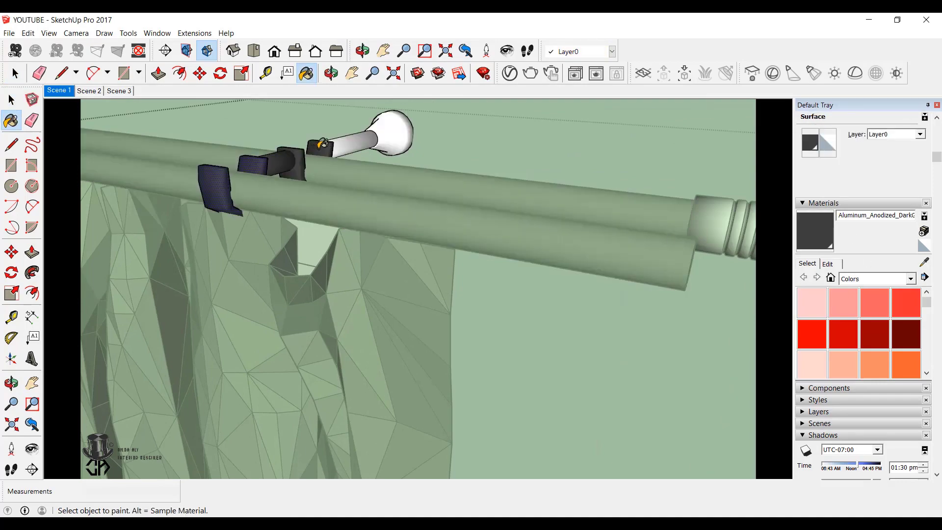
# - Open the bracket at the left end of the curtain rods and paint it with Aluminum_Anodized_DarkGray
pyautogui.moveTo(235, 154); pyautogui.dragTo(373, 147, button='middle')
pyautogui.scroll(-5, 664, 141)
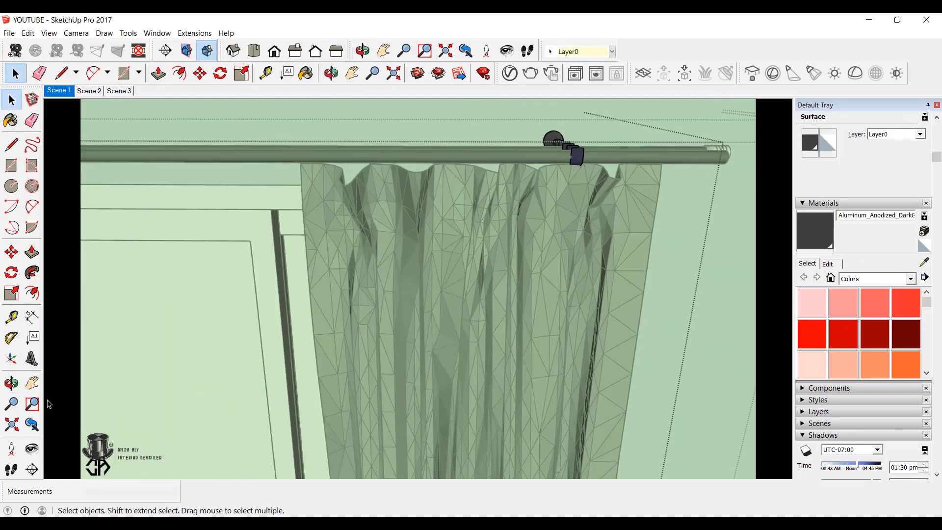
pyautogui.click(32, 450)
pyautogui.moveTo(196, 294); pyautogui.dragTo(234, 219)
pyautogui.scroll(5, 234, 218)
pyautogui.click(12, 100)
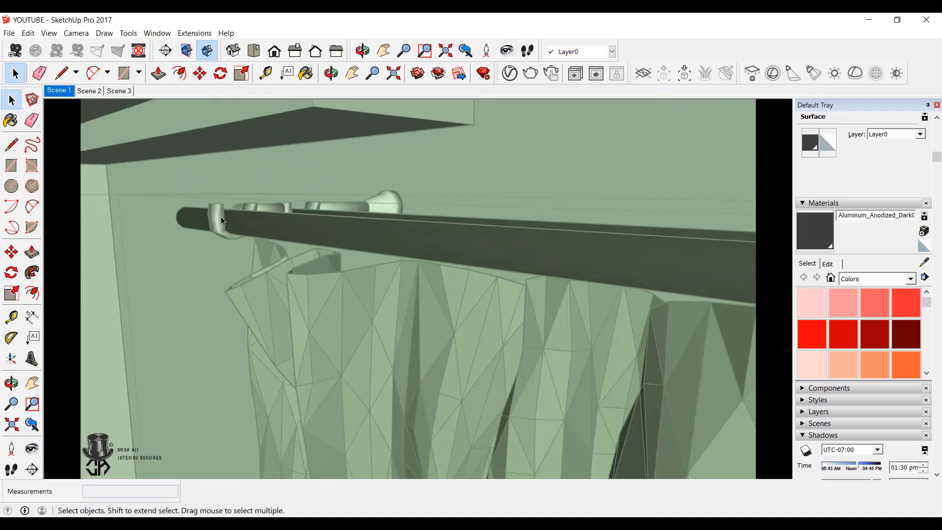
pyautogui.moveTo(221, 217); pyautogui.dragTo(246, 252, button='middle')
pyautogui.click(246, 251)
pyautogui.click(242, 251)
pyautogui.doubleClick(243, 254)
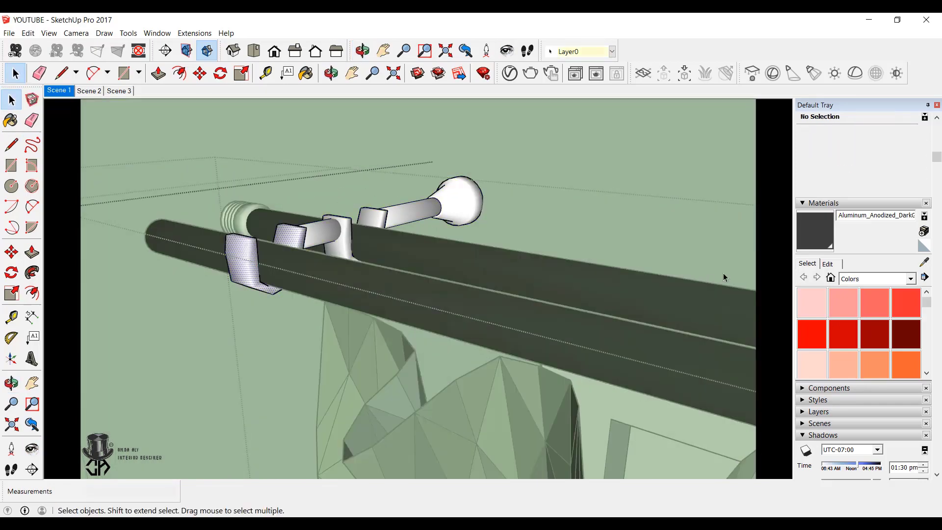
pyautogui.click(815, 232)
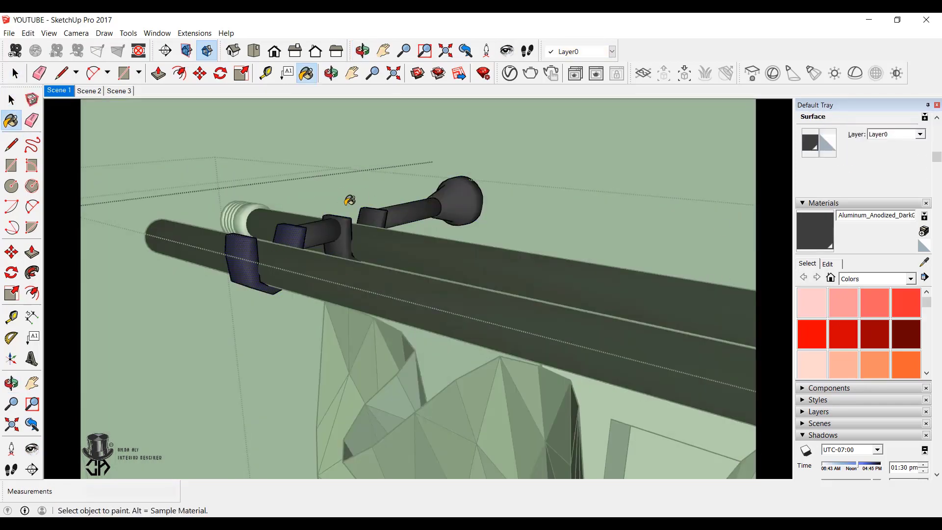
pyautogui.press('space')
# - Sample Fabric_Pattern_F01_20cm from the patterned curtain and apply it to the curtain component
pyautogui.doubleClick(395, 387)
pyautogui.moveTo(396, 387); pyautogui.dragTo(371, 265, button='middle')
pyautogui.scroll(4, 362, 311)
pyautogui.click(362, 310)
pyautogui.scroll(-2, 361, 314)
pyautogui.click(271, 311)
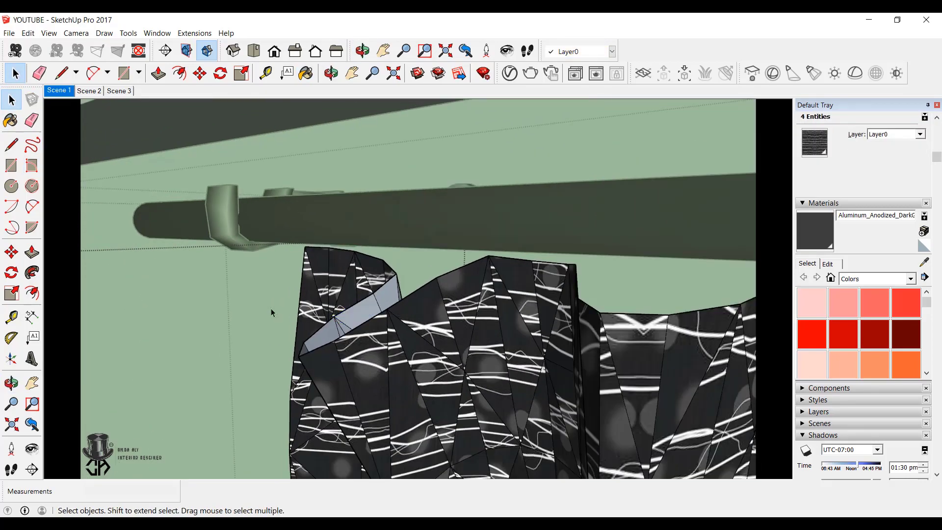
pyautogui.scroll(-4, 272, 311)
pyautogui.moveTo(272, 311)
pyautogui.mouseDown(button='middle')
pyautogui.moveTo(233, 275)
pyautogui.moveTo(264, 303)
pyautogui.moveTo(540, 319)
pyautogui.moveTo(627, 296)
pyautogui.mouseUp(button='middle')
pyautogui.click(234, 275)
pyautogui.click(234, 275)
pyautogui.click(233, 275)
pyautogui.doubleClick(264, 302)
pyautogui.keyDown('alt'); pyautogui.click(230, 299); pyautogui.keyUp('alt')
pyautogui.click(541, 320)
pyautogui.press('b')
pyautogui.click(501, 251)
# - Sample Aluminum_Anodized_DarkGray from the rod hardware and paint the ribbed end cap at the rear rod's left end
pyautogui.moveTo(490, 253)
pyautogui.mouseDown(button='middle')
pyautogui.moveTo(369, 292)
pyautogui.moveTo(413, 343)
pyautogui.mouseUp(button='middle')
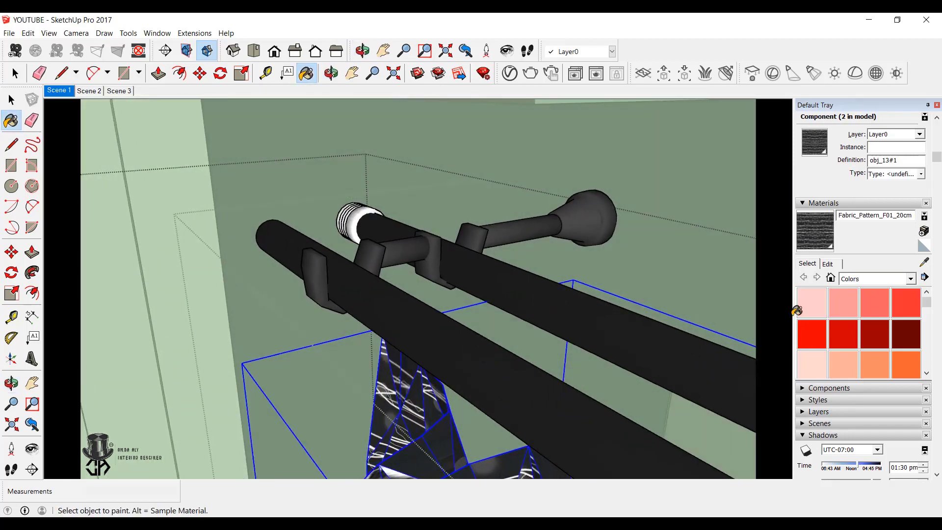
pyautogui.click(925, 263)
pyautogui.scroll(3, 442, 238)
pyautogui.click(437, 250)
pyautogui.moveTo(358, 236); pyautogui.dragTo(388, 275, button='middle')
pyautogui.click(367, 218)
pyautogui.moveTo(367, 218); pyautogui.dragTo(278, 223, button='middle')
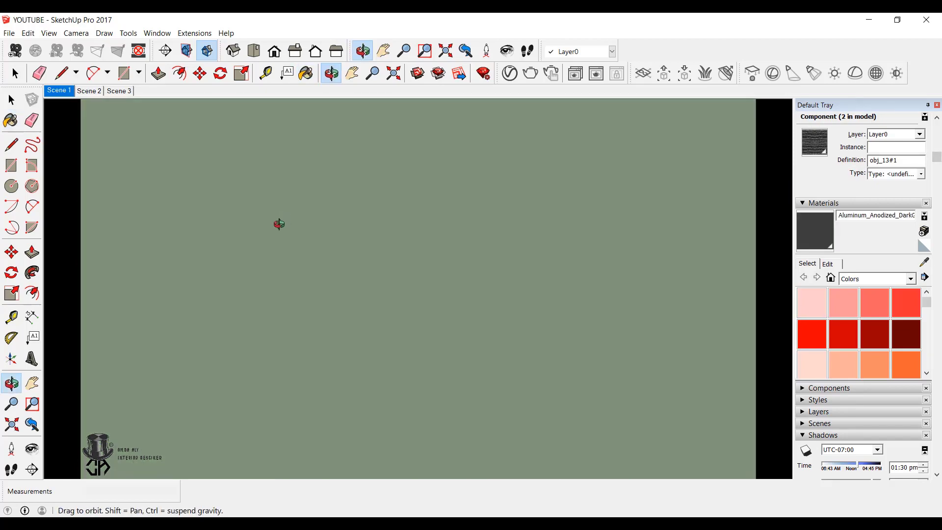
pyautogui.click(23, 426)
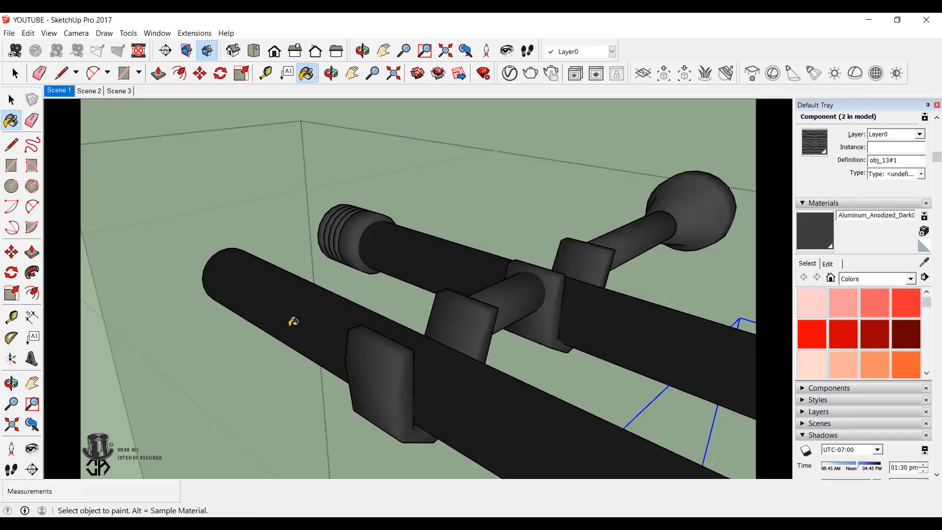
# - Paint the ribbed end cap at the rear rod's right end with Aluminum_Anodized_DarkGray and return to Scene 1 with nothing selected
pyautogui.click(32, 448)
pyautogui.moveTo(248, 313); pyautogui.dragTo(726, 164)
pyautogui.scroll(5, 707, 151)
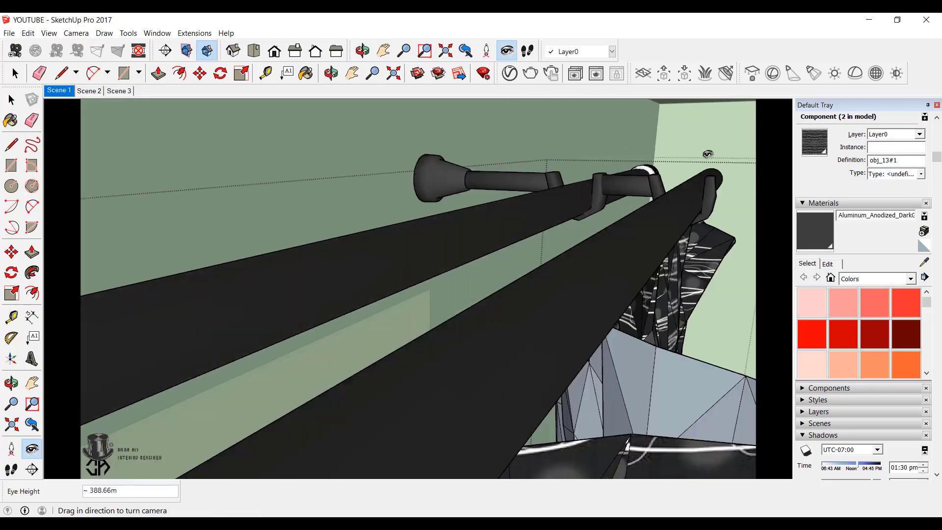
pyautogui.moveTo(707, 151); pyautogui.dragTo(725, 231, button='middle')
pyautogui.press('b')
pyautogui.click(564, 223)
pyautogui.click(10, 100)
pyautogui.click(64, 90)
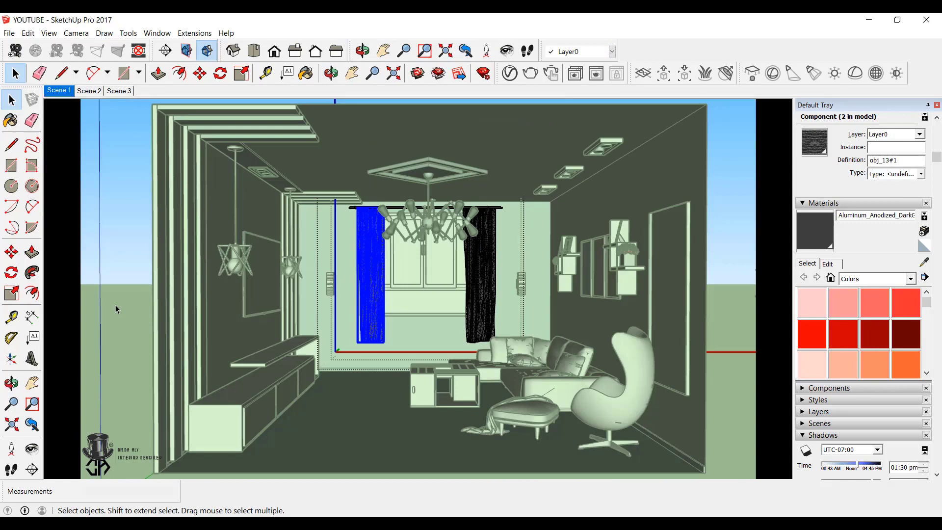
pyautogui.click(115, 309)
pyautogui.click(116, 310)
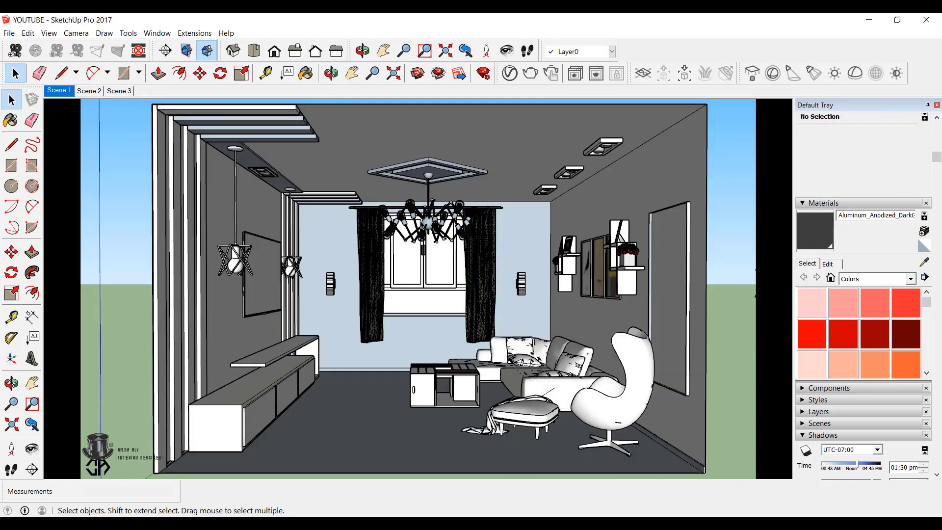
# - Select the window component, add Aluminum Blurry from the V-Ray Metal library and paint the window with it
pyautogui.scroll(5, 438, 280)
pyautogui.click(428, 265)
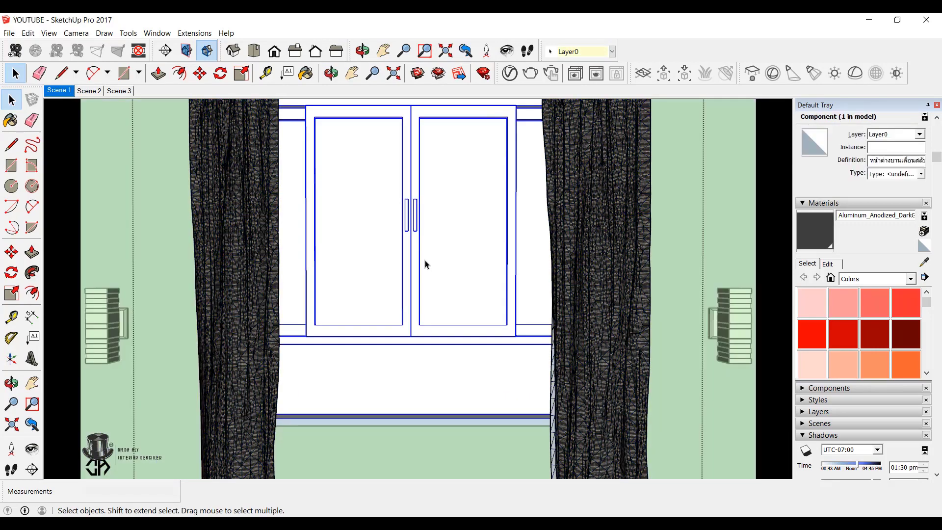
pyautogui.click(518, 77)
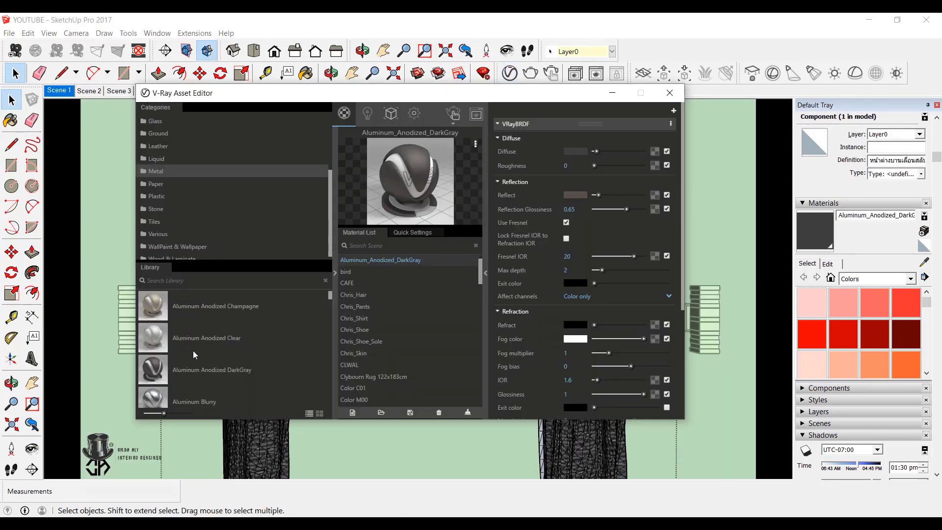
pyautogui.scroll(-2, 195, 354)
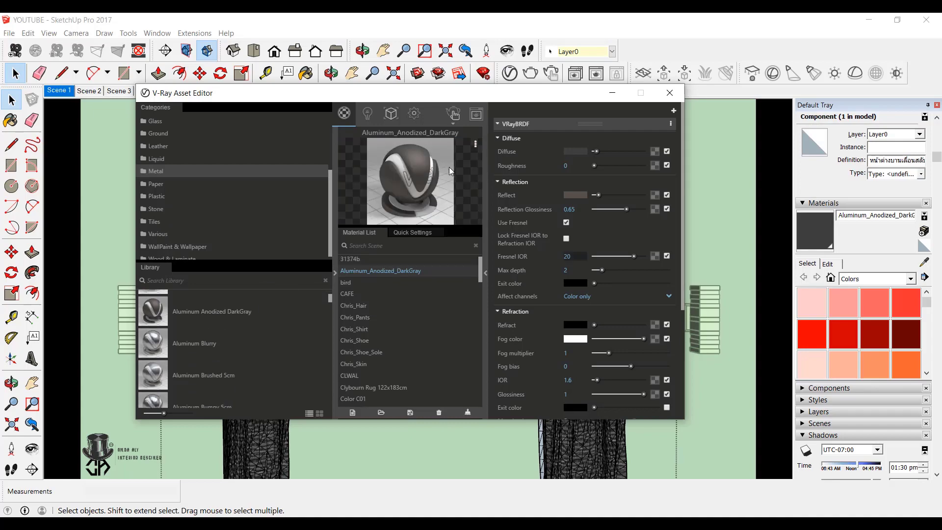
pyautogui.click(612, 92)
pyautogui.press('b')
pyautogui.click(477, 240)
pyautogui.scroll(3, 468, 191)
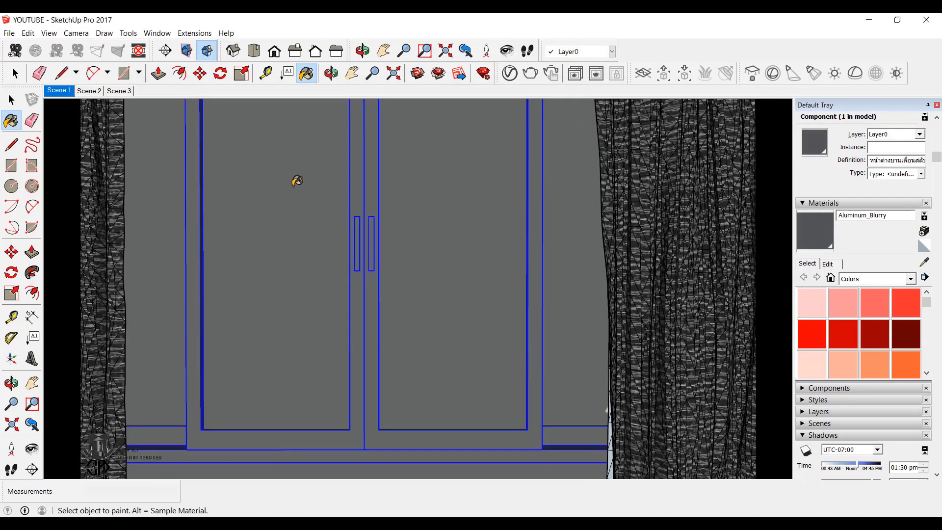
pyautogui.press('space')
# - Inside the window component, select the sash pane group, add Glass Crystal from the V-Ray Glass library and paint the panes with it
pyautogui.scroll(-2, 423, 233)
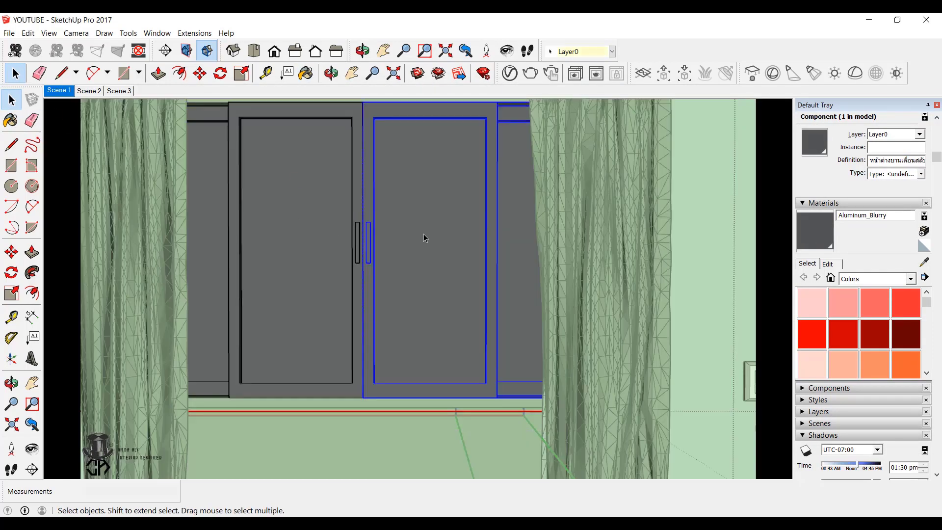
pyautogui.doubleClick(423, 233)
pyautogui.click(423, 234)
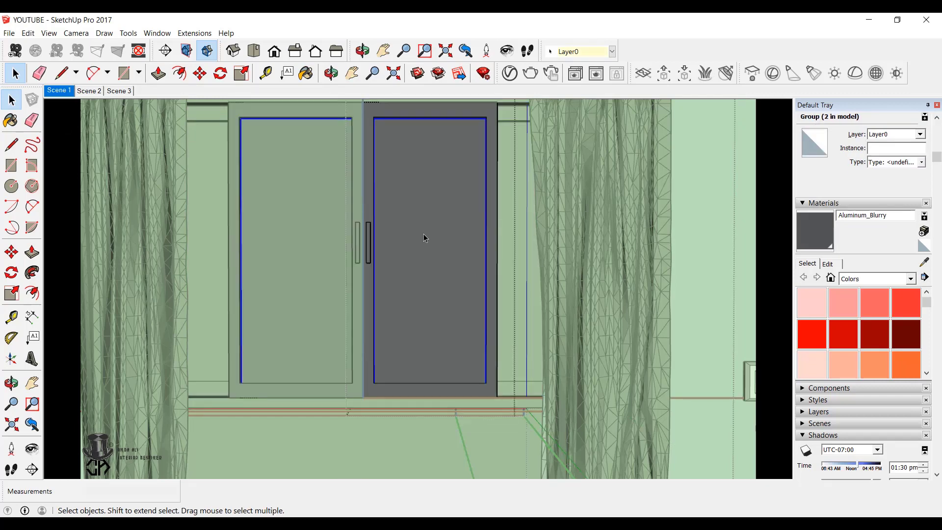
pyautogui.click(520, 72)
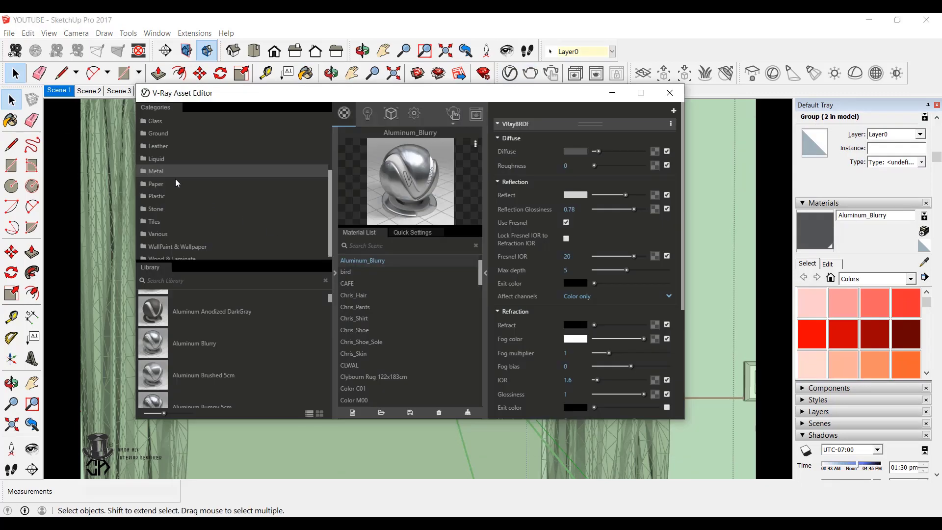
pyautogui.click(156, 122)
pyautogui.scroll(-7, 179, 357)
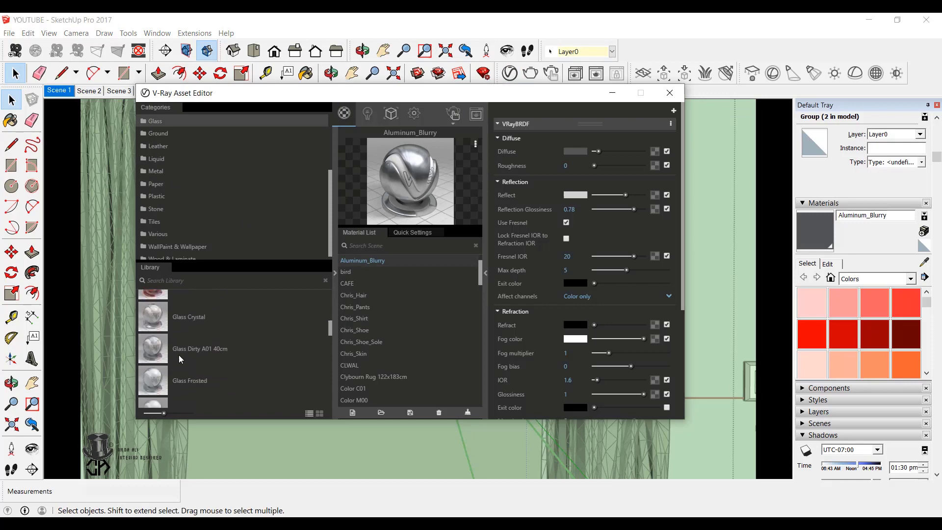
pyautogui.moveTo(150, 310); pyautogui.dragTo(422, 189)
pyautogui.click(612, 93)
pyautogui.press('b')
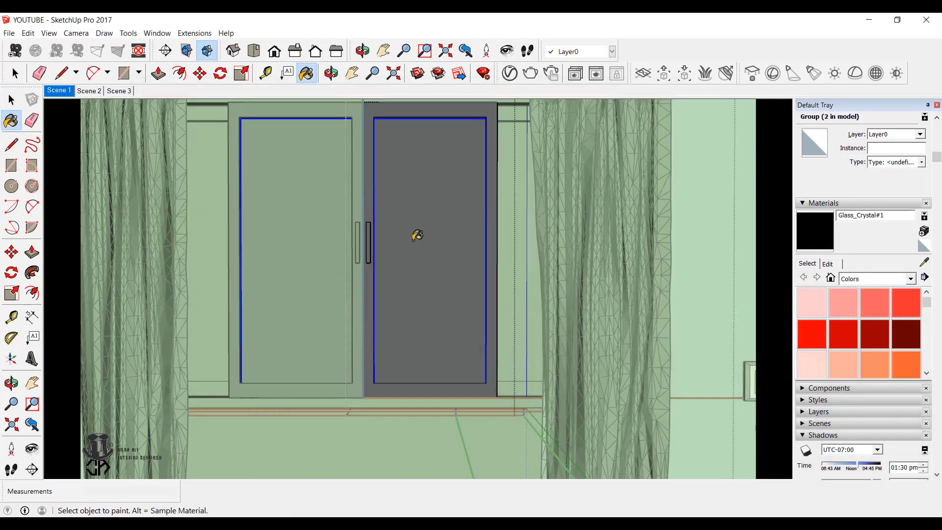
pyautogui.click(416, 235)
pyautogui.press('space')
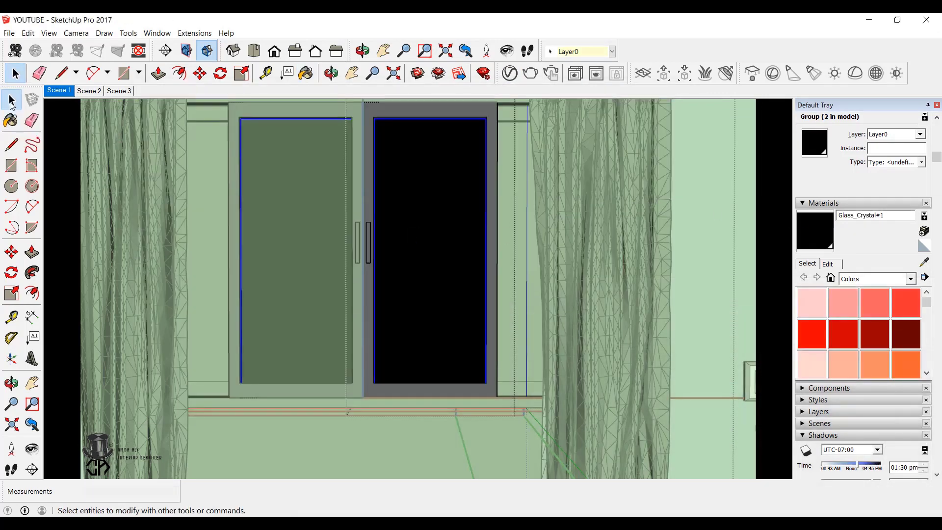
# - Apply Glass_Crystal#1 to the fixed side panels of the window and leave the component's nested editing
pyautogui.moveTo(448, 279)
pyautogui.mouseDown(button='middle')
pyautogui.moveTo(517, 225)
pyautogui.moveTo(499, 201)
pyautogui.mouseUp(button='middle')
pyautogui.click(500, 203)
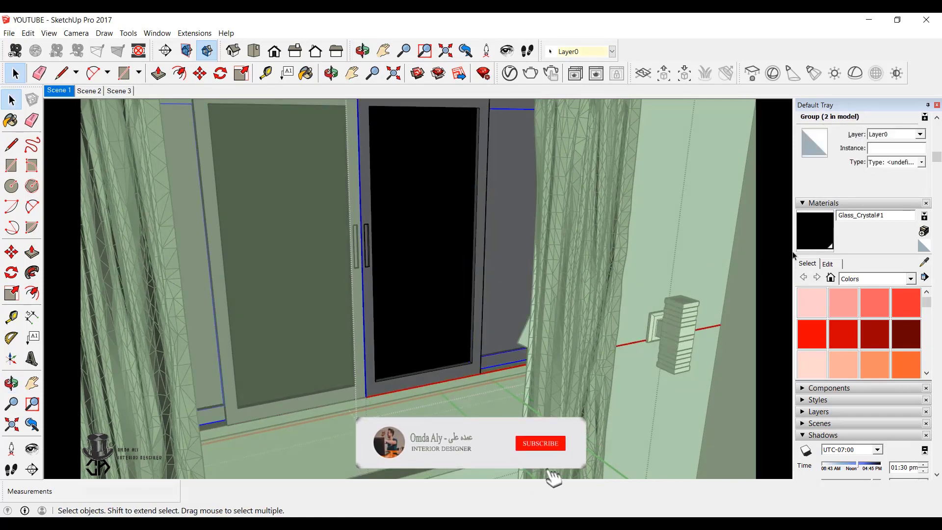
pyautogui.press('b')
pyautogui.click(519, 207)
pyautogui.press('space')
pyautogui.press('Escape')
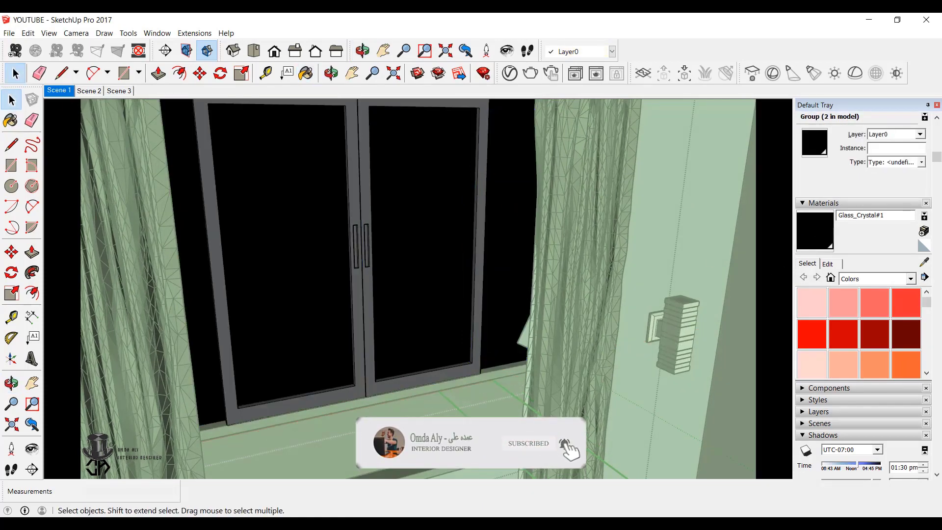
pyautogui.press('Escape')
# - Paint the group beneath the window sashes with Glass_Crystal#1 and return to Scene 1 with nothing selected
pyautogui.moveTo(432, 416); pyautogui.dragTo(385, 399, button='middle')
pyautogui.click(458, 419)
pyautogui.press('b')
pyautogui.click(469, 424)
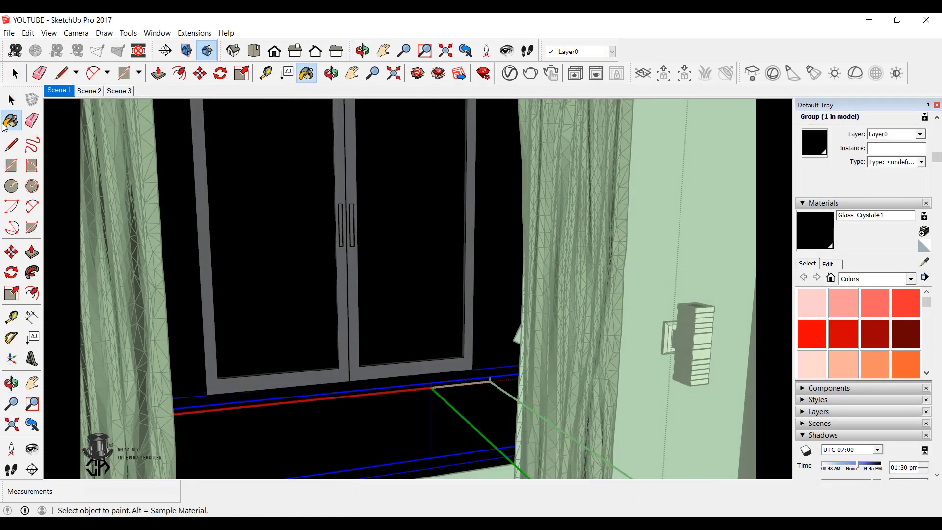
pyautogui.click(60, 91)
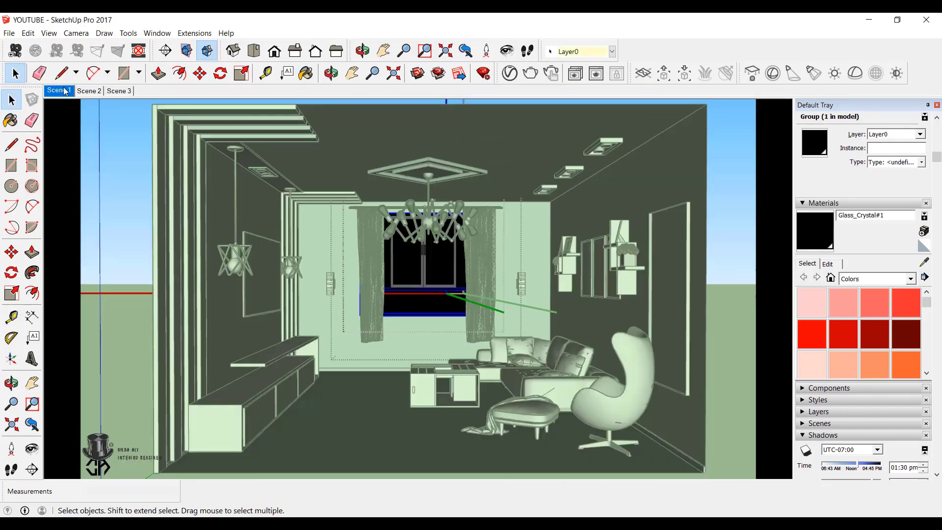
pyautogui.click(119, 240)
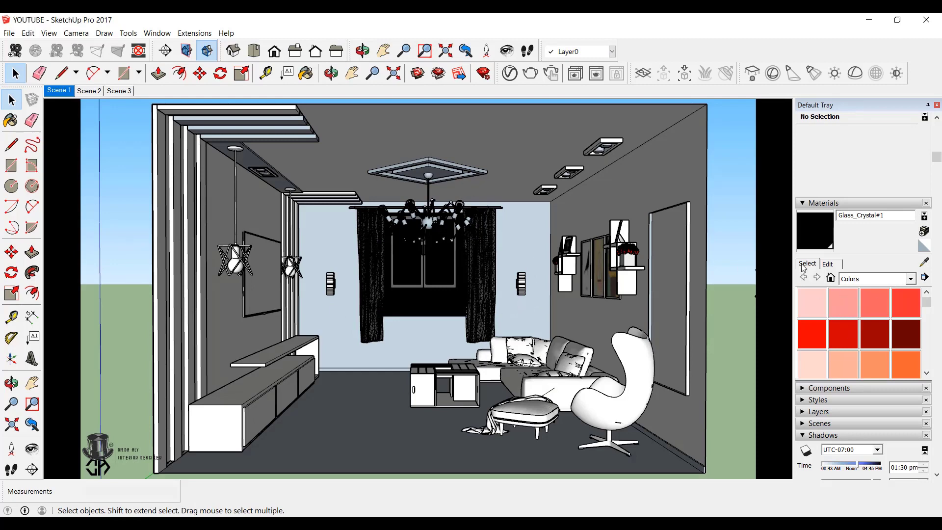
# - Pick the white Color M00 from the Colors collection and paint the main ceiling face with it
pyautogui.scroll(-10, 852, 360)
pyautogui.click(818, 151)
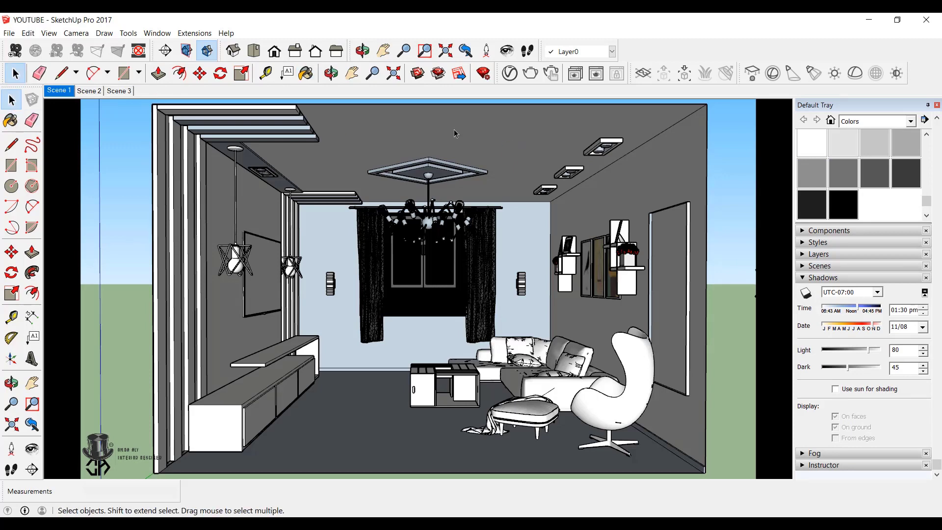
pyautogui.scroll(3, 455, 133)
pyautogui.scroll(3, 849, 248)
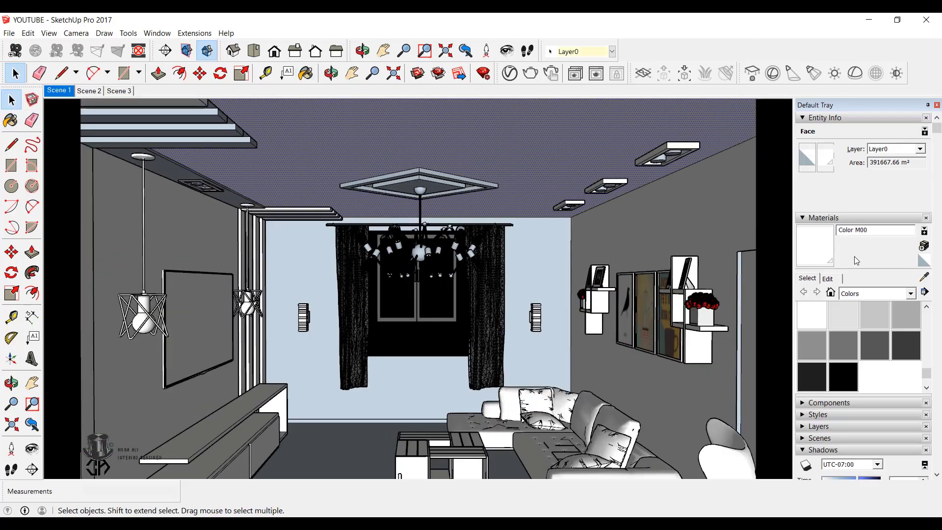
pyautogui.scroll(4, 431, 180)
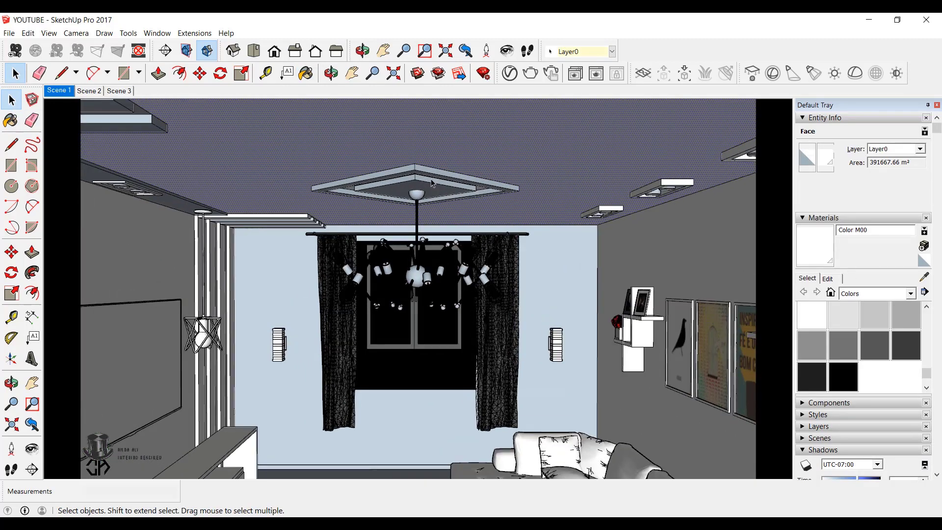
# - Select the underside face of the raised ceiling panel above the chandelier and add CarPaint Simple DahliaYellow from the V-Ray Carpaint library
pyautogui.click(423, 181)
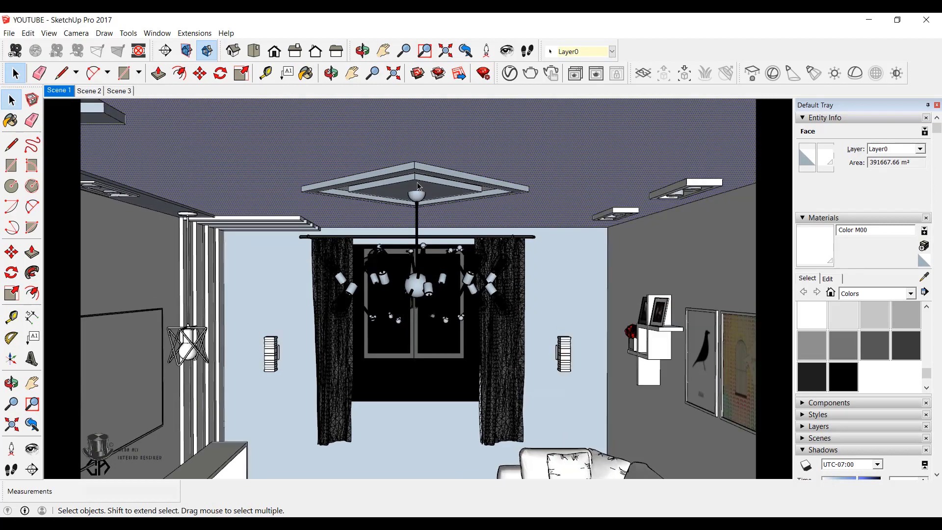
pyautogui.scroll(5, 418, 182)
pyautogui.click(509, 76)
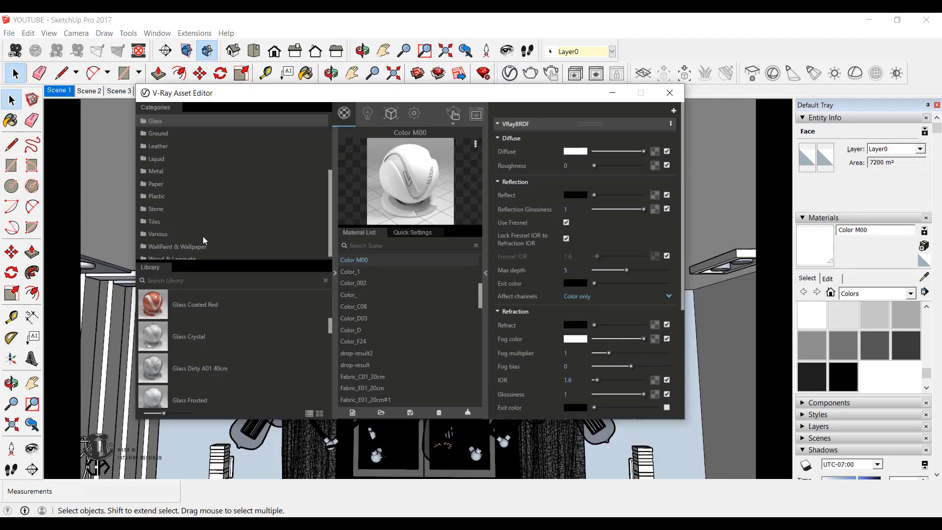
pyautogui.click(164, 131)
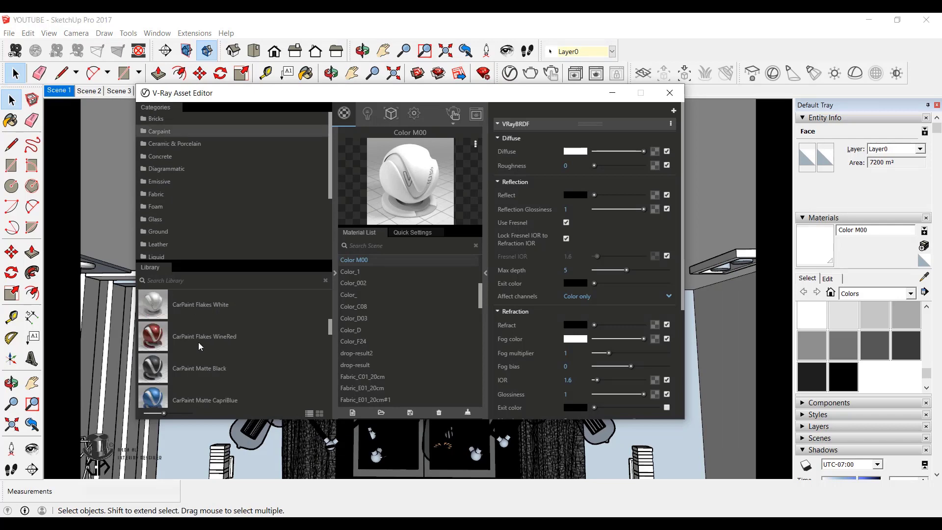
pyautogui.scroll(-2, 197, 340)
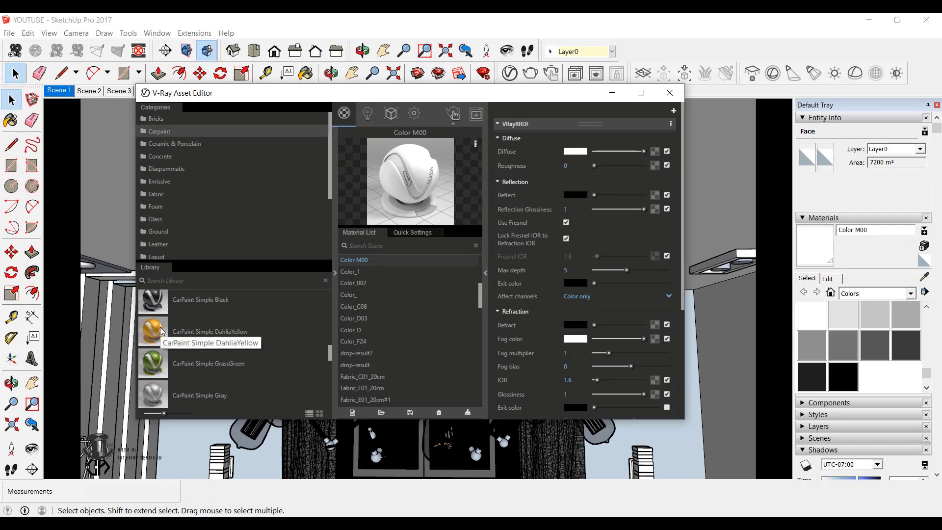
pyautogui.scroll(-8, 184, 345)
pyautogui.scroll(7, 183, 343)
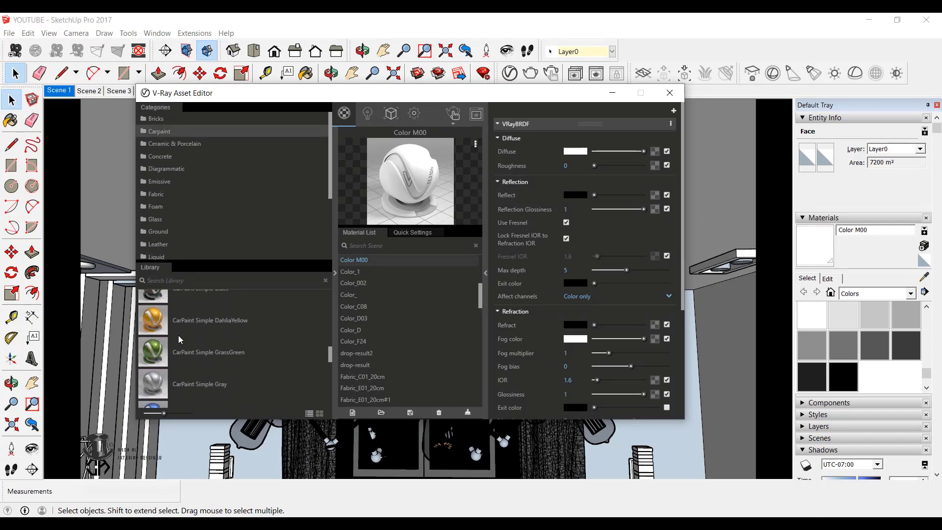
pyautogui.moveTo(176, 331); pyautogui.dragTo(438, 189)
pyautogui.click(614, 94)
# - Paint the raised ceiling panel's underside and edges and the surrounding outer frame with CarPaint_Simple_DahliaYellow
pyautogui.press('b')
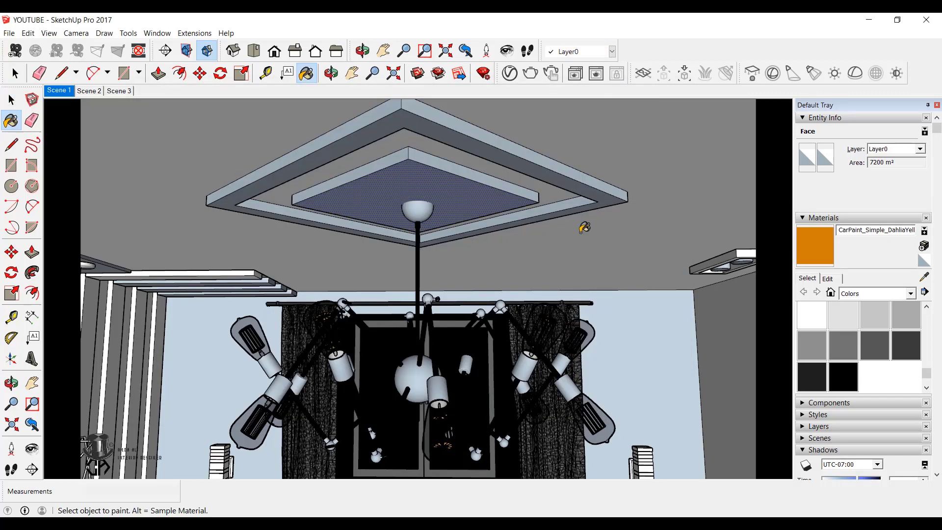
pyautogui.click(479, 195)
pyautogui.scroll(3, 468, 173)
pyautogui.click(463, 170)
pyautogui.click(369, 144)
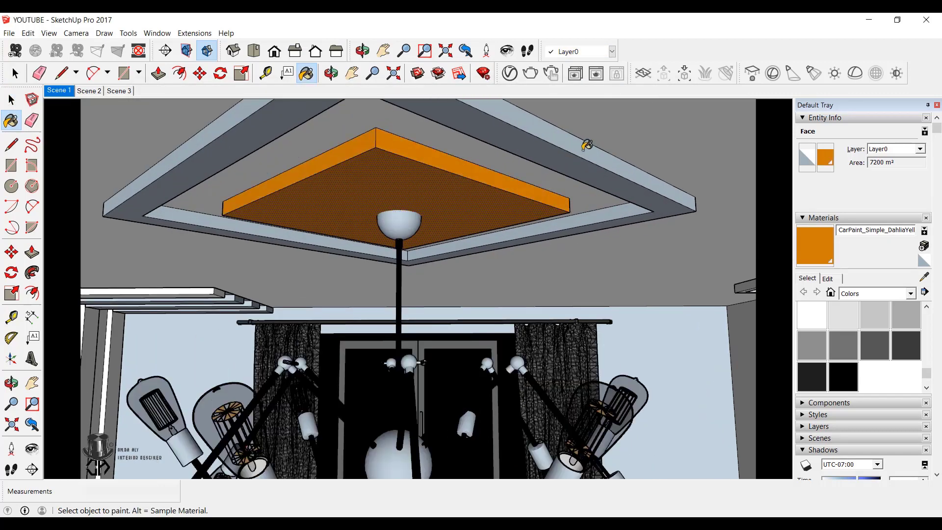
pyautogui.click(586, 144)
pyautogui.click(638, 216)
pyautogui.moveTo(211, 135)
pyautogui.mouseDown(button='middle')
pyautogui.moveTo(434, 209)
pyautogui.moveTo(387, 177)
pyautogui.mouseUp(button='middle')
pyautogui.moveTo(336, 221)
pyautogui.mouseDown(button='middle')
pyautogui.moveTo(414, 297)
pyautogui.moveTo(578, 312)
pyautogui.moveTo(496, 267)
pyautogui.moveTo(381, 231)
pyautogui.moveTo(404, 255)
pyautogui.moveTo(564, 223)
pyautogui.moveTo(387, 211)
pyautogui.moveTo(295, 186)
pyautogui.mouseUp(button='middle')
# - Add the LED 5500k material from the V-Ray Emissive library to the scene
pyautogui.click(12, 99)
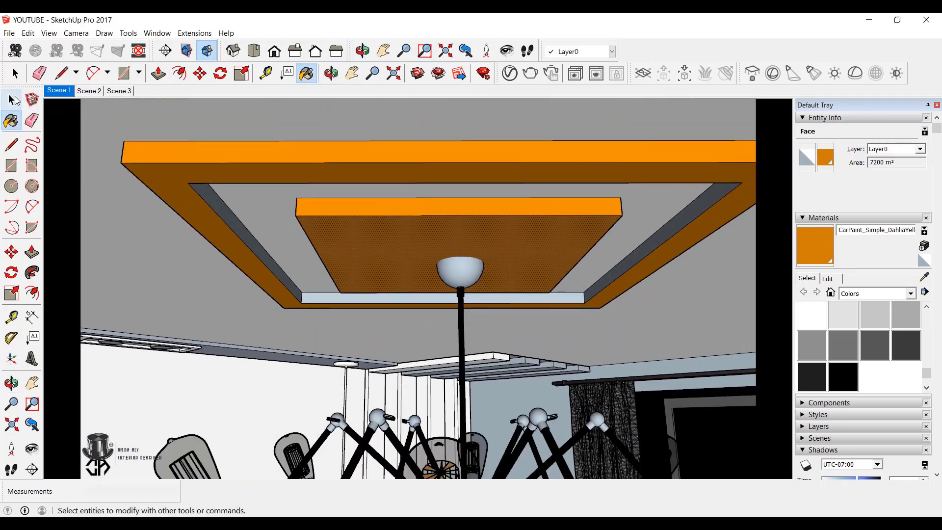
pyautogui.click(508, 76)
pyautogui.click(162, 181)
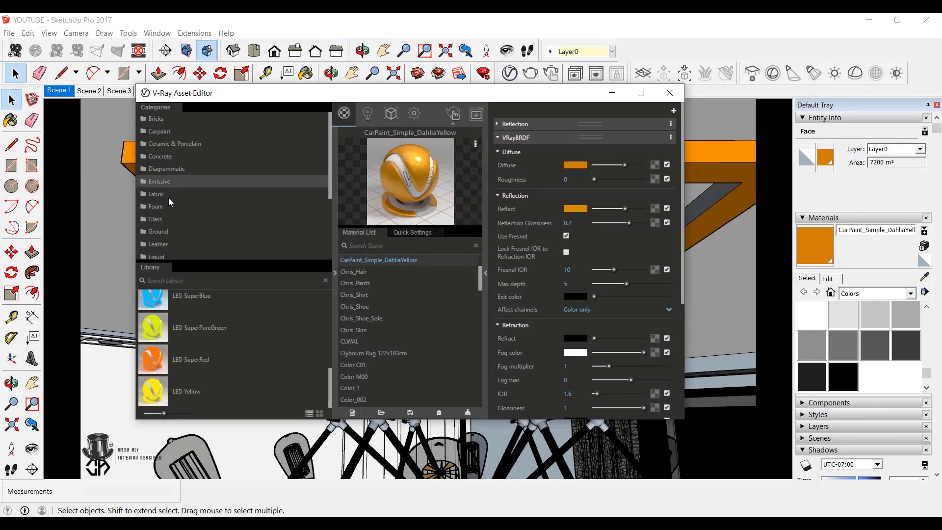
pyautogui.scroll(-2, 184, 378)
pyautogui.moveTo(219, 376); pyautogui.dragTo(414, 211)
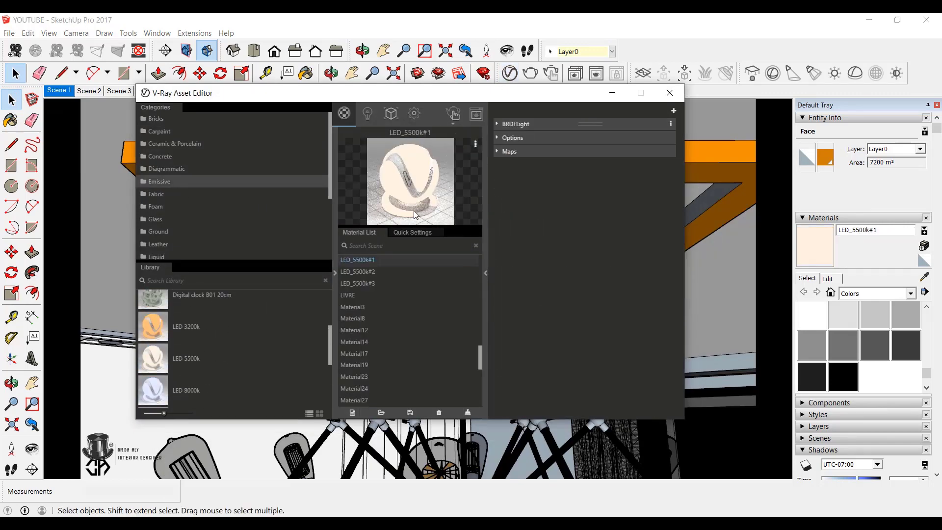
pyautogui.click(670, 92)
# - Paint the inner side faces of the ceiling frame with LED_5500k#1 and return to Scene 1
pyautogui.press('b')
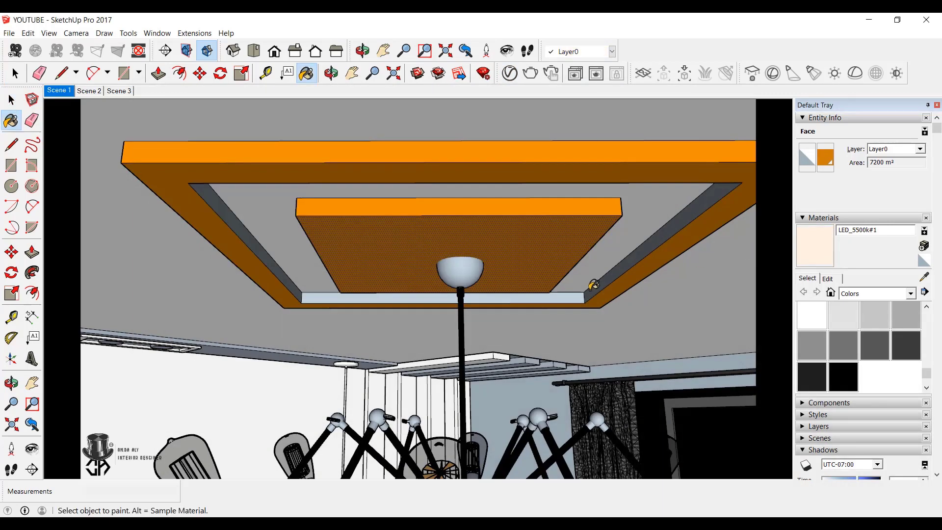
pyautogui.moveTo(589, 283)
pyautogui.mouseDown(button='middle')
pyautogui.moveTo(599, 284)
pyautogui.moveTo(574, 295)
pyautogui.moveTo(244, 251)
pyautogui.moveTo(160, 157)
pyautogui.moveTo(160, 257)
pyautogui.moveTo(326, 274)
pyautogui.moveTo(231, 210)
pyautogui.mouseUp(button='middle')
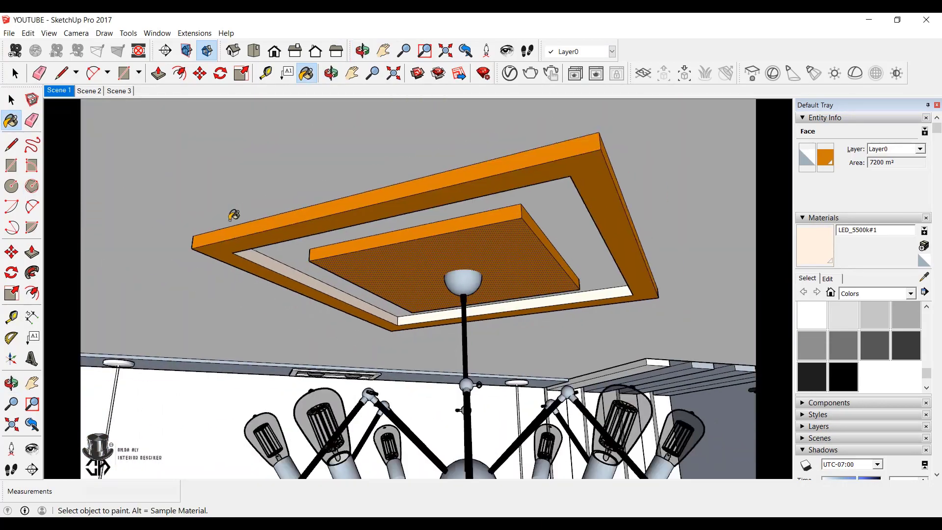
pyautogui.click(11, 99)
pyautogui.click(57, 91)
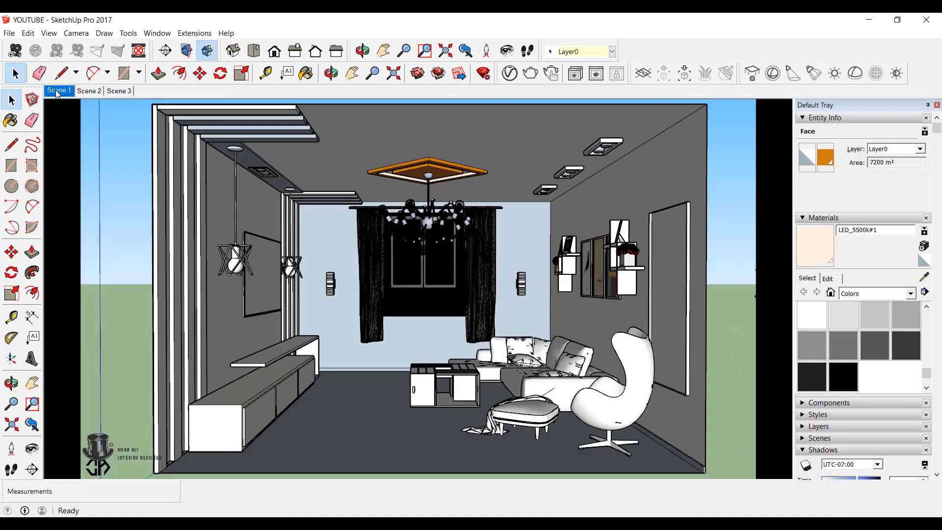
# - Open the wall slat group nearest the camera and select the vertical slat group inside it
pyautogui.scroll(3, 151, 245)
pyautogui.moveTo(139, 236); pyautogui.dragTo(150, 238, button='middle')
pyautogui.doubleClick(151, 238)
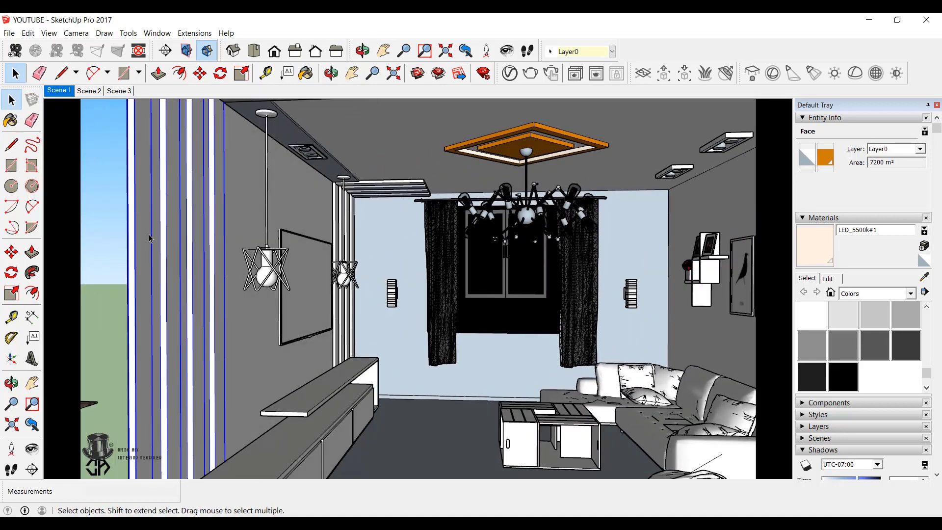
pyautogui.click(104, 228)
pyautogui.click(152, 256)
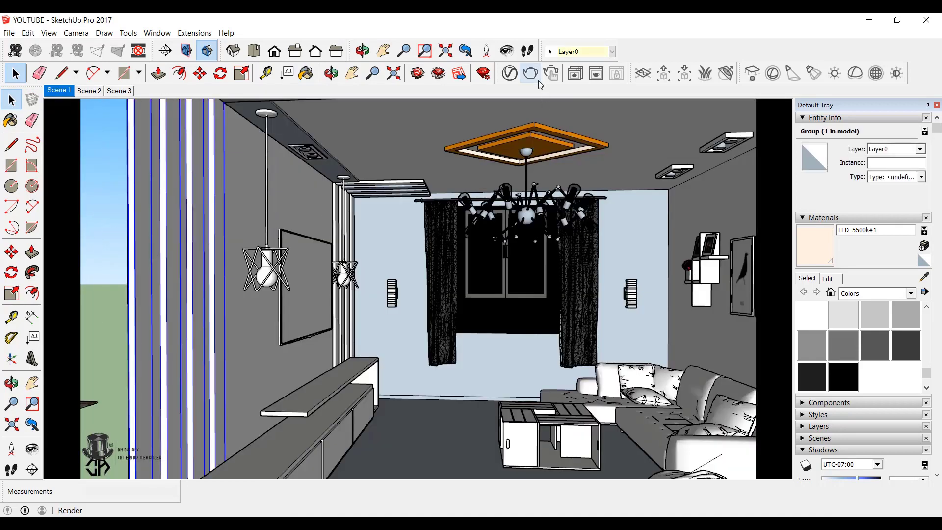
# - Add Veneer A01 120cm from the V-Ray Wood & Laminate library and set its texture size to 50 m
pyautogui.click(510, 73)
pyautogui.scroll(-3, 171, 235)
pyautogui.click(172, 253)
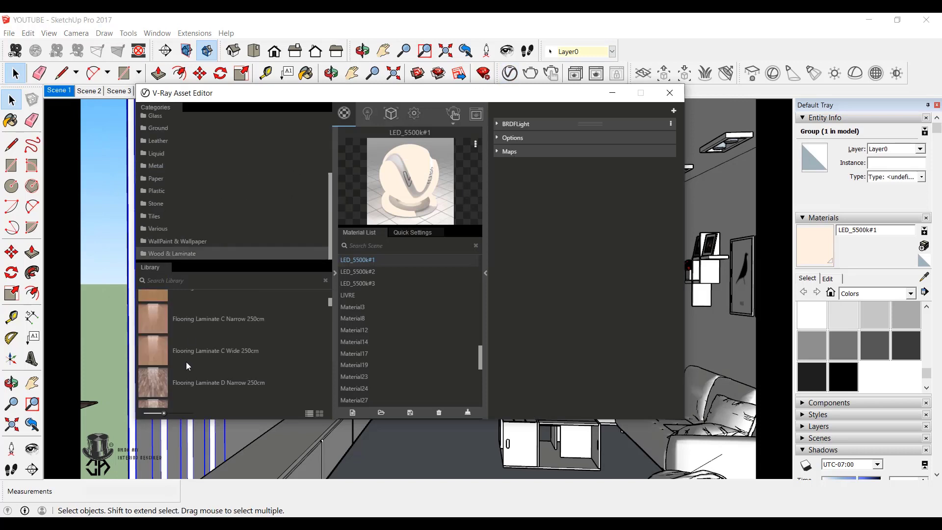
pyautogui.scroll(-4, 187, 367)
pyautogui.scroll(-5, 189, 367)
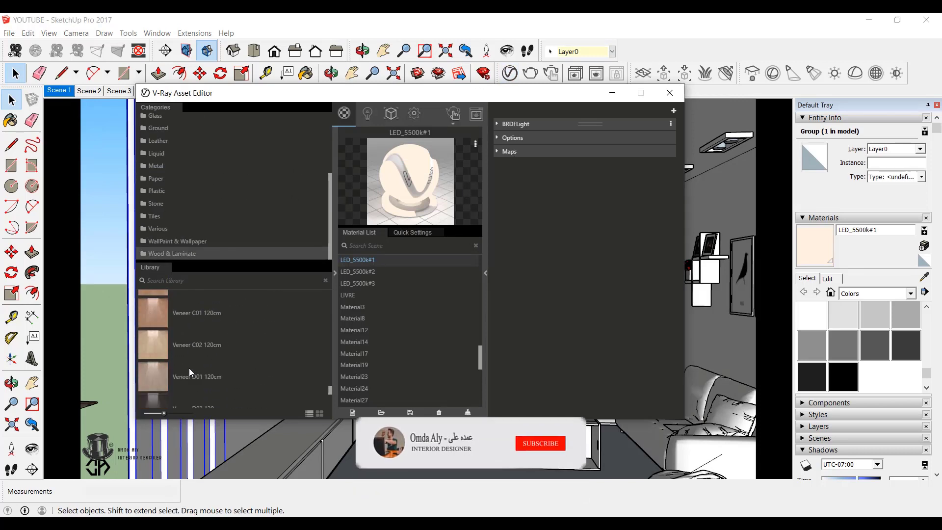
pyautogui.scroll(3, 189, 369)
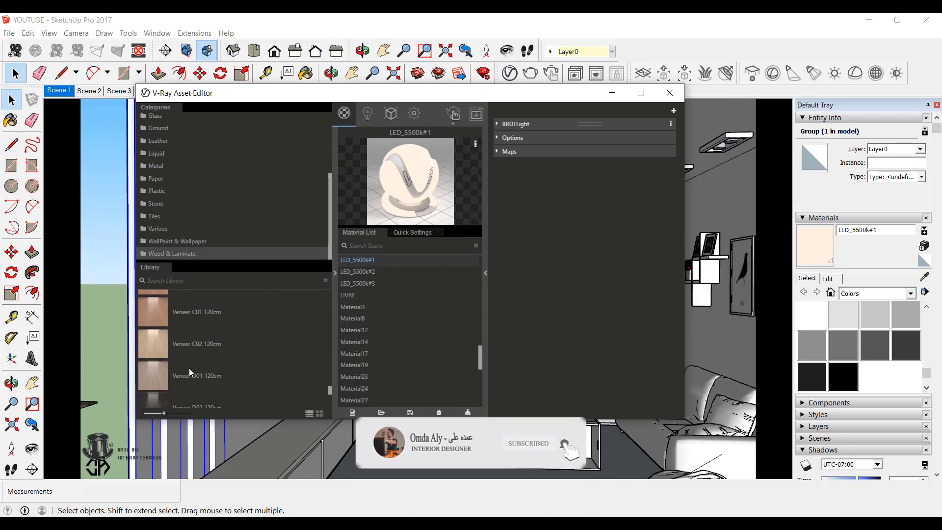
pyautogui.moveTo(192, 368); pyautogui.dragTo(416, 195)
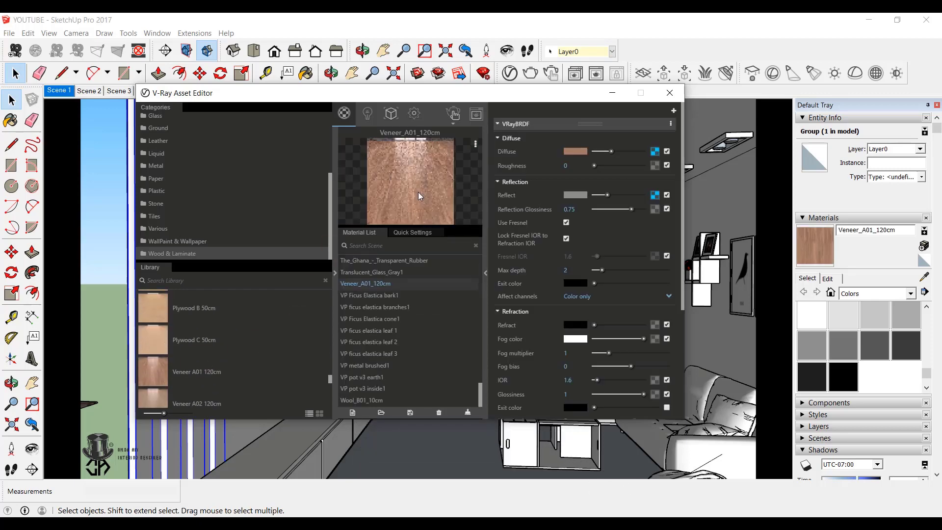
pyautogui.click(609, 93)
pyautogui.click(829, 279)
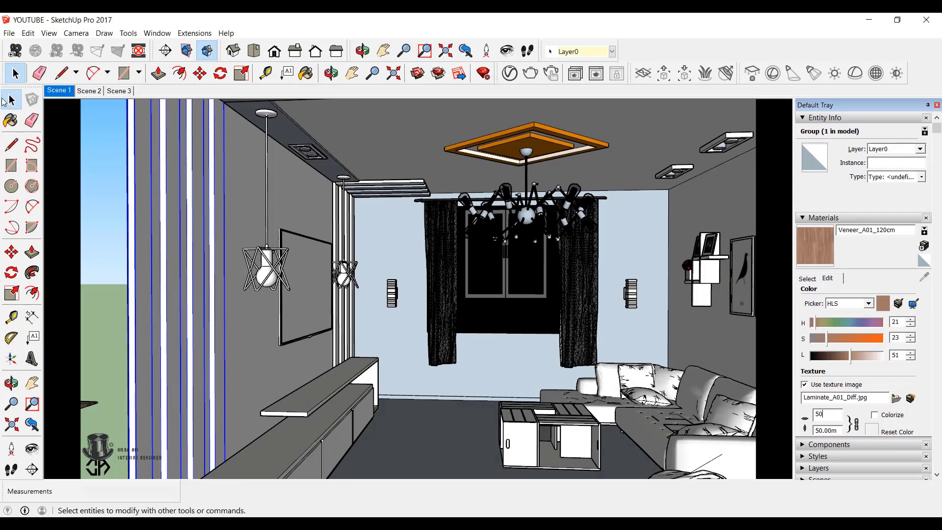
# - Paint the wall slats, ceiling slats and connecting ceiling strip with Veneer_A01_120cm, and return to Scene 1 with nothing selected
pyautogui.click(11, 120)
pyautogui.click(164, 212)
pyautogui.scroll(6, 340, 211)
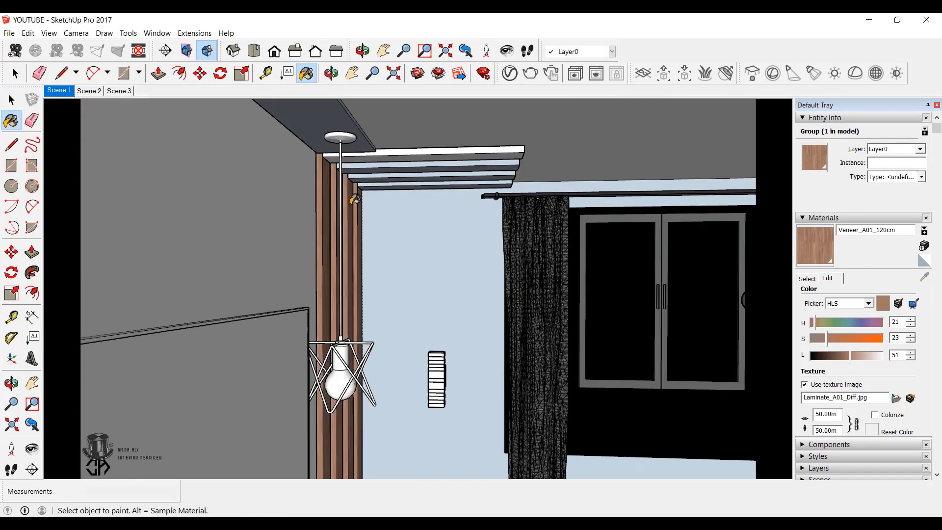
pyautogui.click(393, 165)
pyautogui.scroll(6, 366, 145)
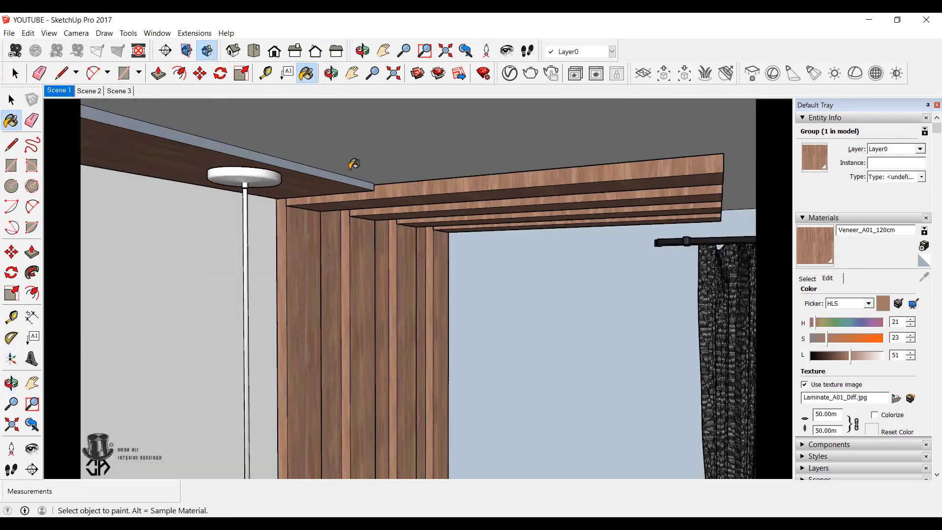
pyautogui.scroll(-6, 388, 189)
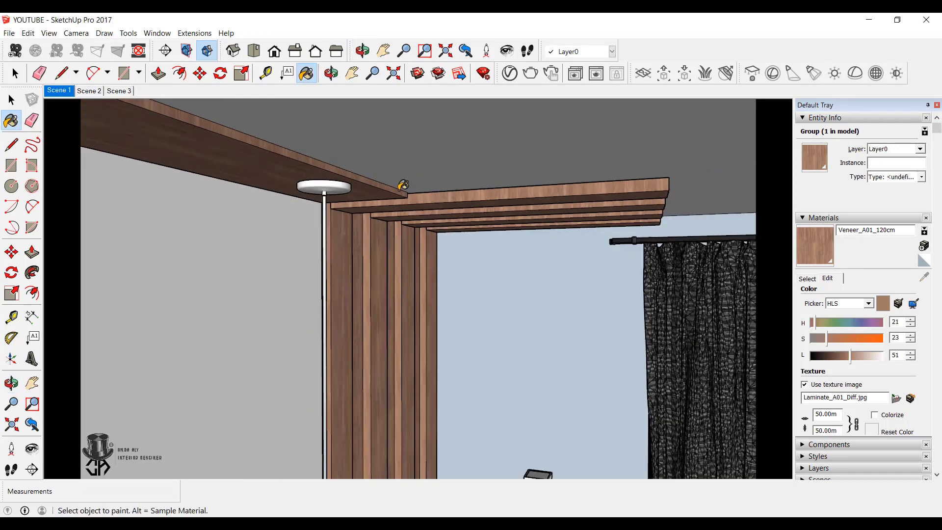
pyautogui.click(66, 94)
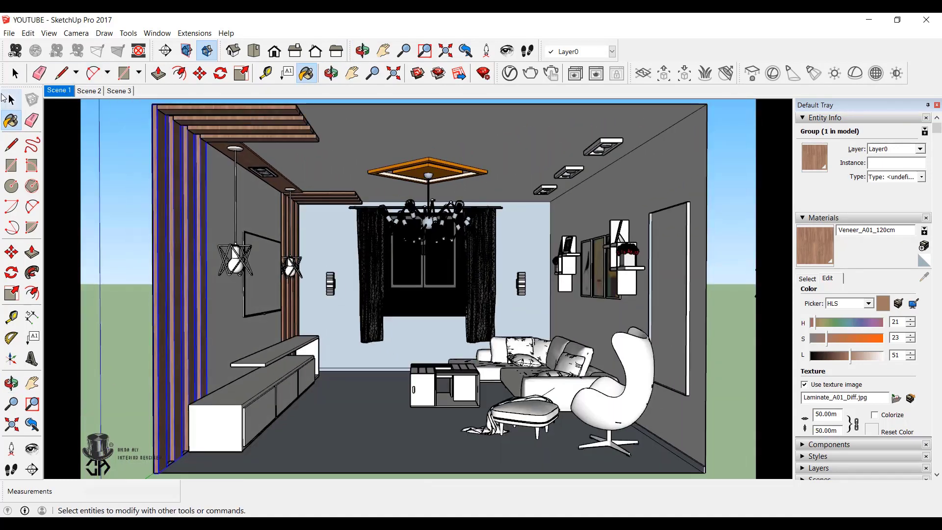
pyautogui.click(120, 254)
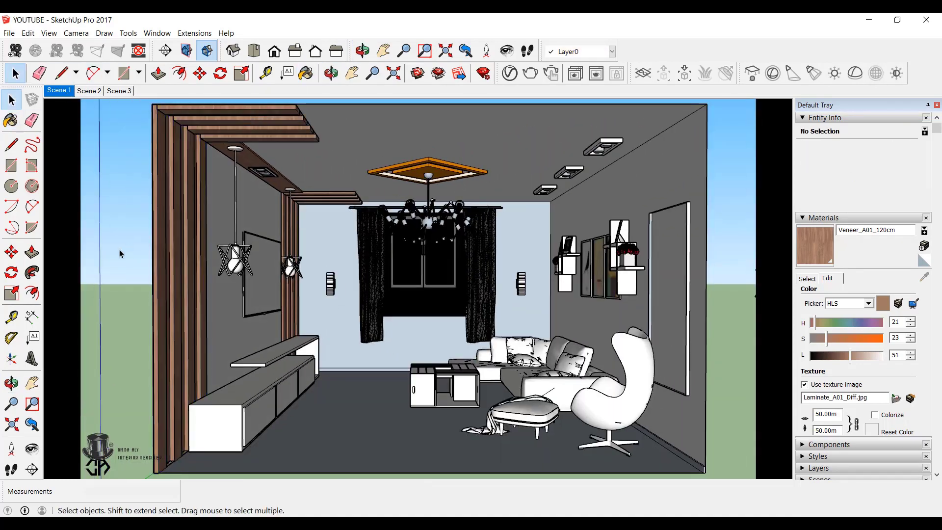
# - Open the wall-mounted TV for editing and select the component containing its body and screen
pyautogui.scroll(10, 252, 238)
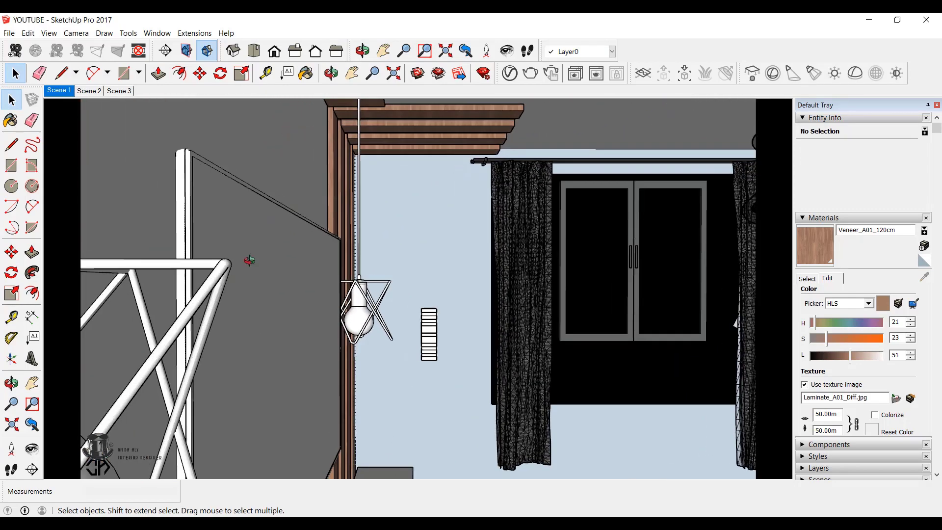
pyautogui.moveTo(249, 260); pyautogui.dragTo(416, 288, button='middle')
pyautogui.scroll(2, 416, 295)
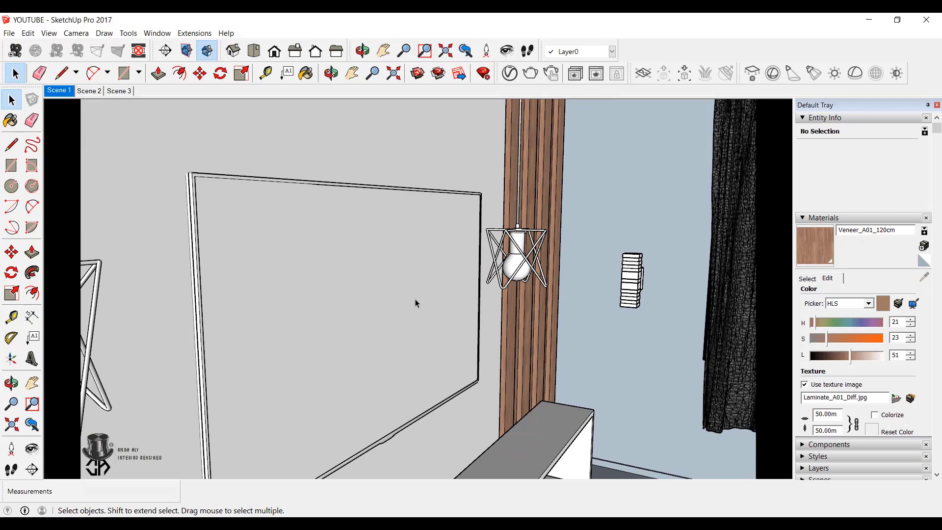
pyautogui.moveTo(415, 303)
pyautogui.mouseDown(button='middle')
pyautogui.moveTo(256, 270)
pyautogui.moveTo(177, 224)
pyautogui.mouseUp(button='middle')
pyautogui.doubleClick(157, 194)
pyautogui.click(155, 191)
pyautogui.scroll(3, 125, 155)
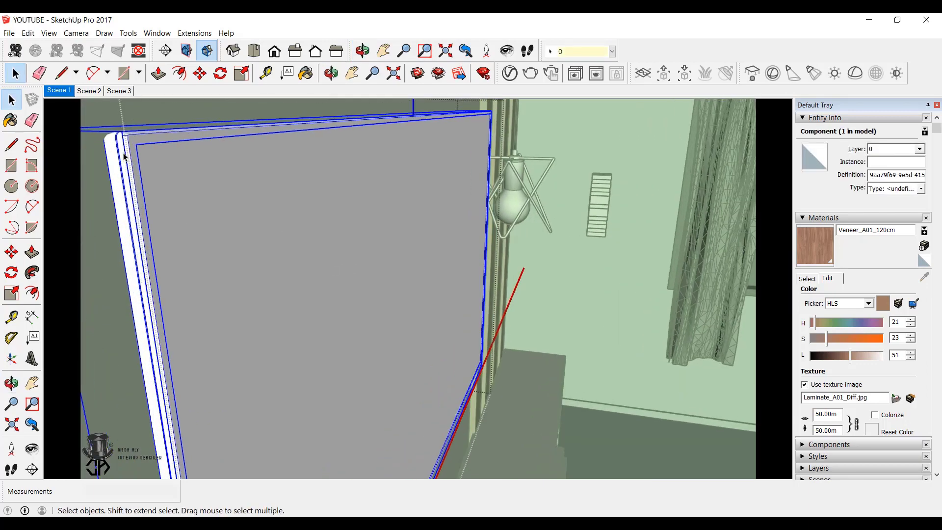
pyautogui.moveTo(124, 154); pyautogui.dragTo(144, 178, button='middle')
# - Add Plastic Simple Blurry Black from the V-Ray Plastic library and paint the selected TV component with it
pyautogui.click(510, 74)
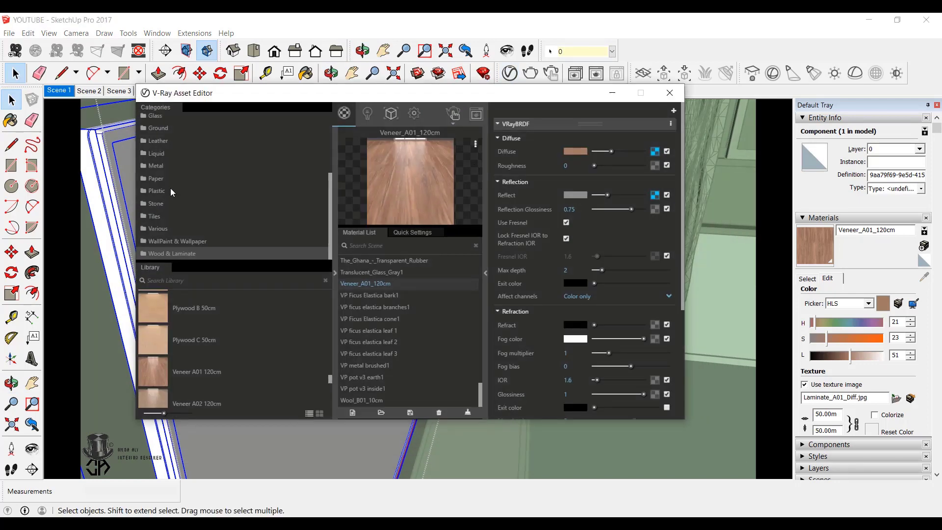
pyautogui.click(171, 191)
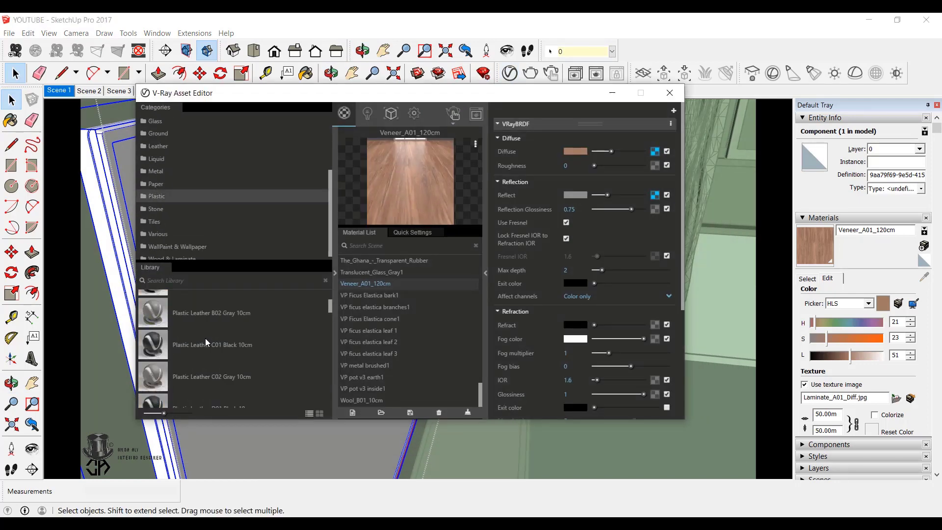
pyautogui.scroll(-5, 208, 331)
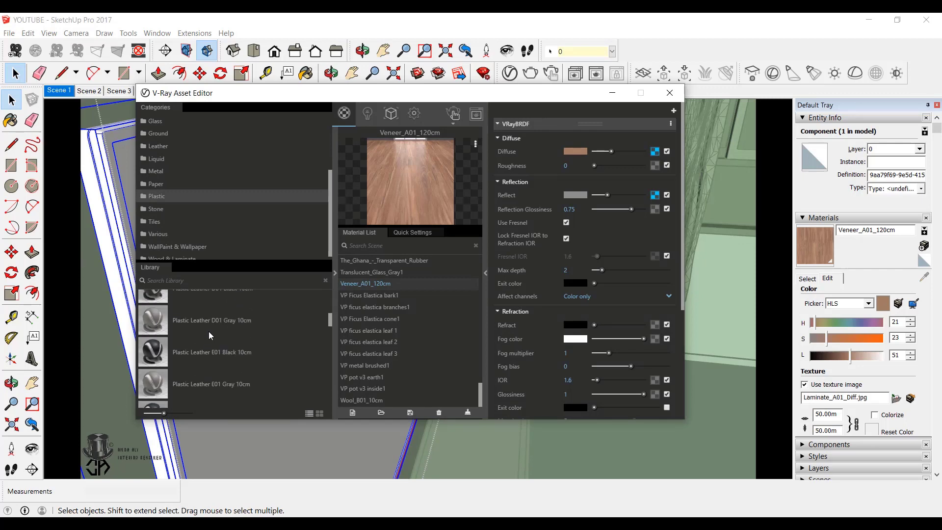
pyautogui.scroll(-3, 208, 331)
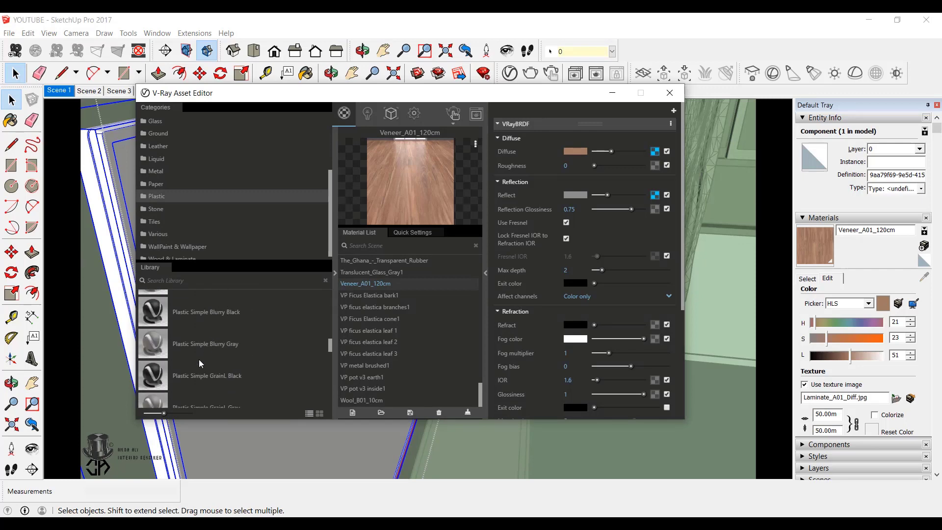
pyautogui.moveTo(199, 359); pyautogui.dragTo(399, 182)
pyautogui.click(612, 93)
pyautogui.press('b')
pyautogui.click(421, 199)
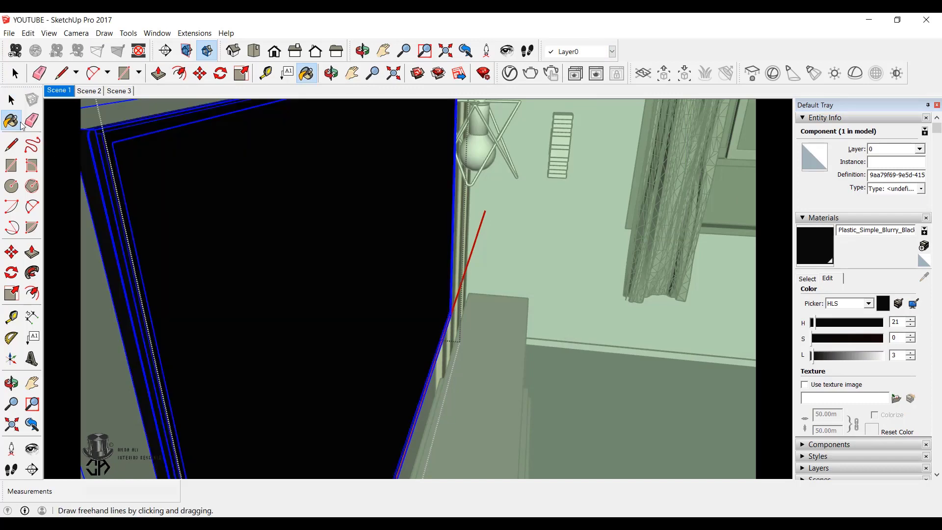
# - Open the nested TV screen component for editing and select all of its connected geometry
pyautogui.click(11, 100)
pyautogui.click(201, 186)
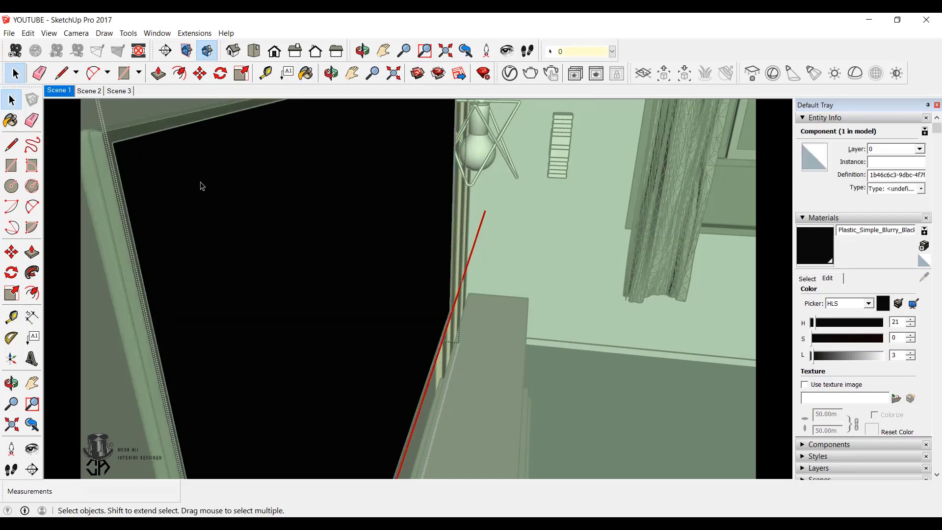
pyautogui.moveTo(215, 206); pyautogui.dragTo(265, 245, button='middle')
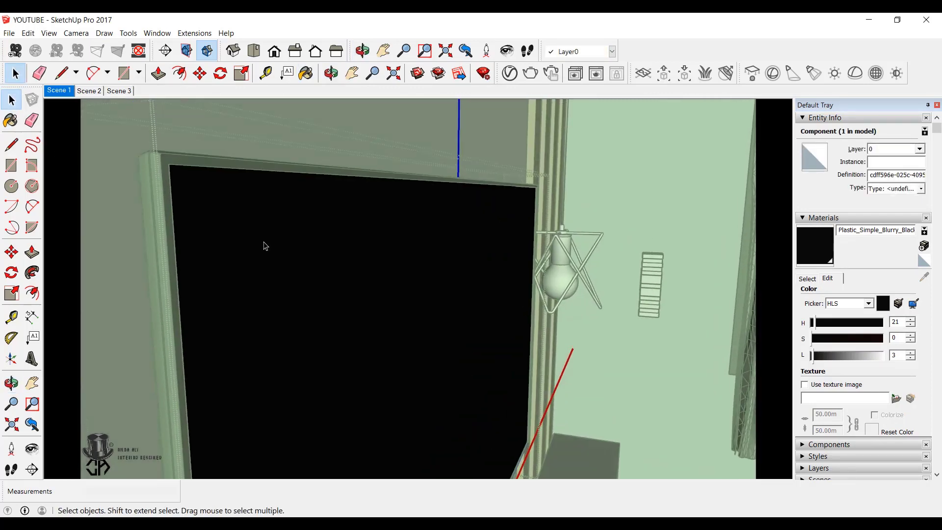
pyautogui.tripleClick(265, 246)
# - Add Glass from the V-Ray Glass library and set its IOR to 2.2
pyautogui.click(510, 73)
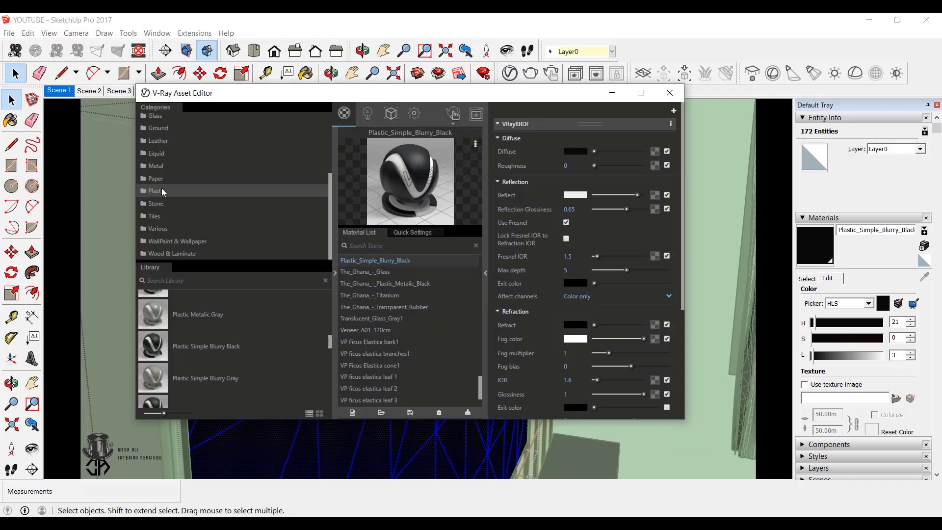
pyautogui.scroll(2, 170, 142)
pyautogui.click(162, 166)
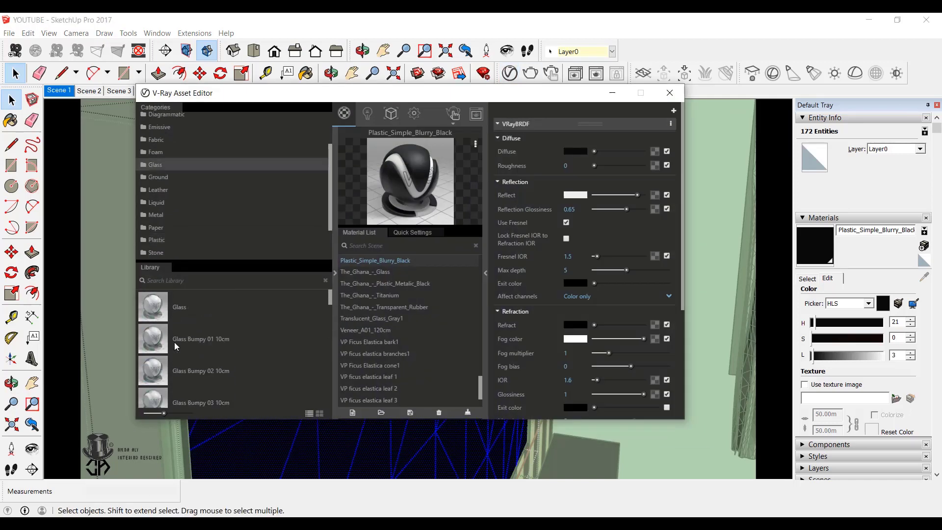
pyautogui.moveTo(159, 312)
pyautogui.mouseDown()
pyautogui.moveTo(440, 280)
pyautogui.moveTo(372, 265)
pyautogui.mouseUp()
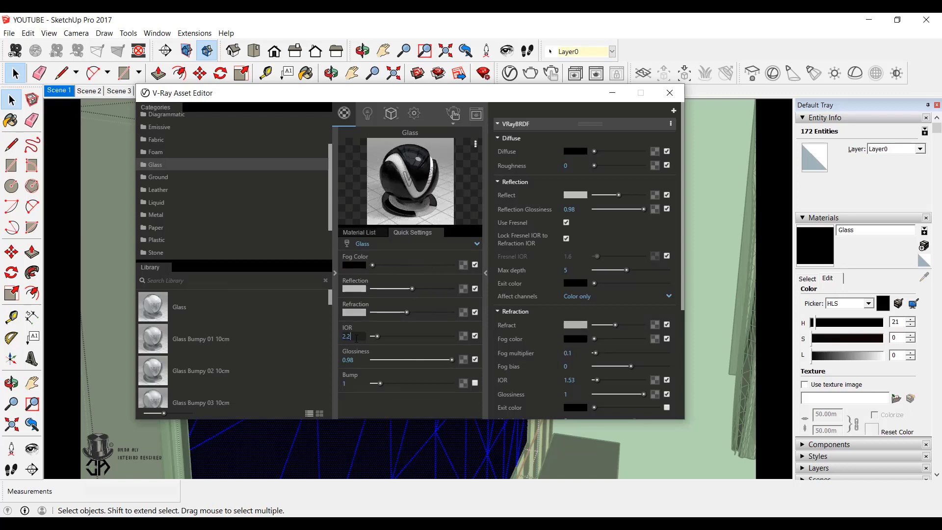
# - Paint the selected TV screen geometry with Glass, return to Scene 1 and exit all levels of component editing
pyautogui.click(612, 93)
pyautogui.press('b')
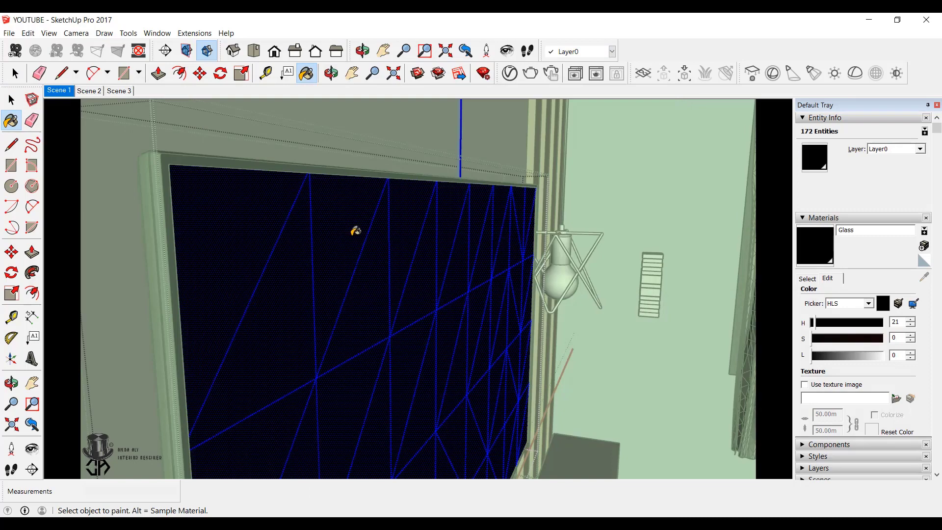
pyautogui.click(59, 91)
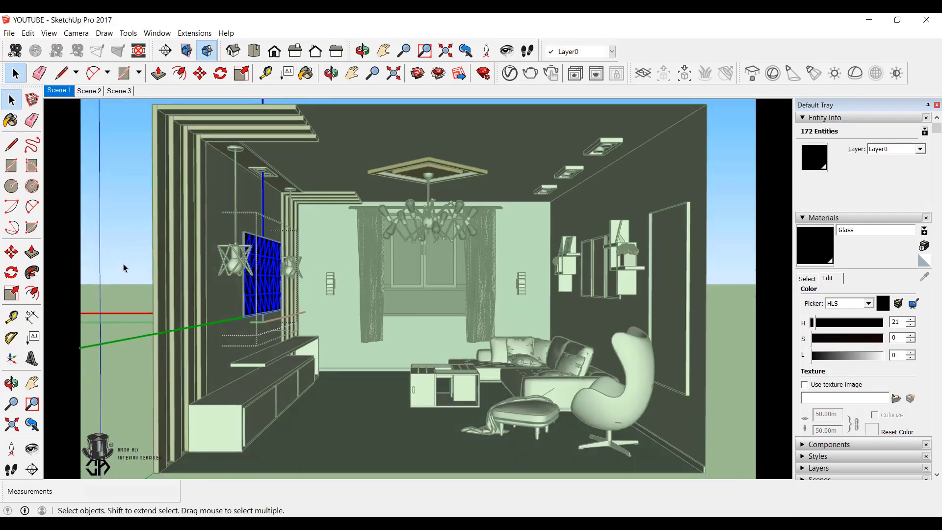
pyautogui.click(124, 268)
pyautogui.click(124, 265)
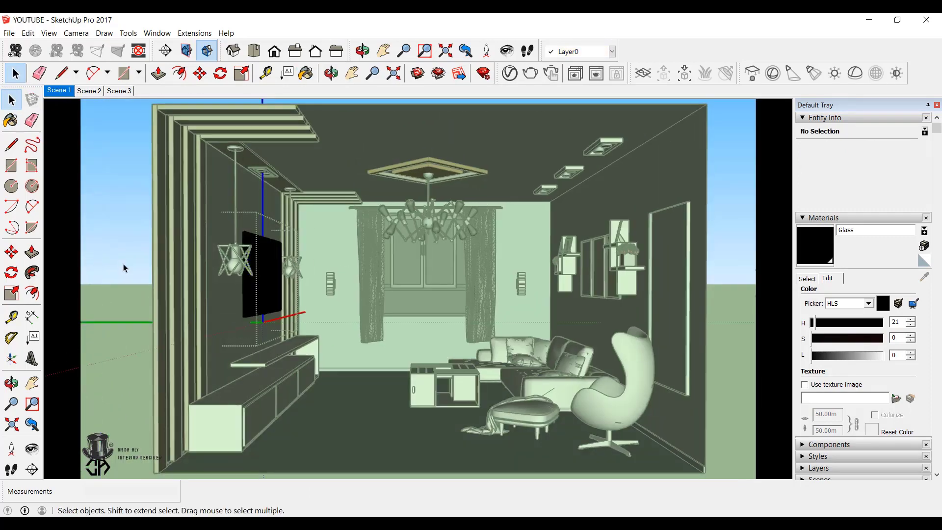
pyautogui.click(123, 263)
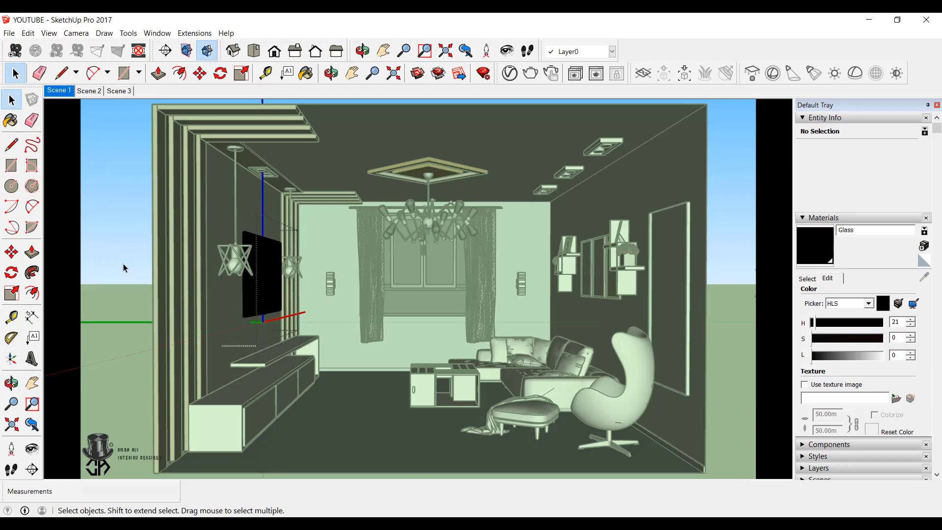
pyautogui.click(130, 233)
# - Open the TV cabinet for editing and select the front face of its floating shelf
pyautogui.scroll(3, 242, 405)
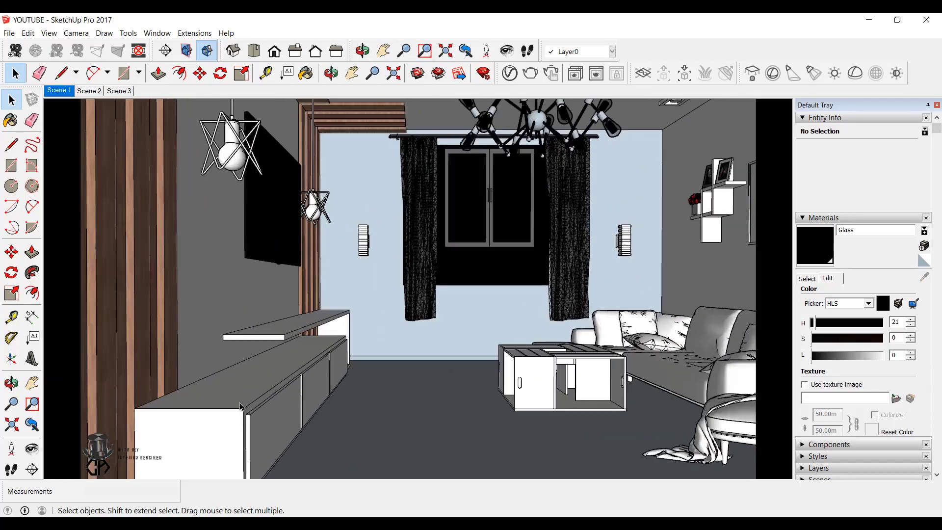
pyautogui.click(243, 404)
pyautogui.moveTo(245, 403); pyautogui.dragTo(187, 395, button='middle')
pyautogui.scroll(2, 214, 400)
pyautogui.doubleClick(253, 382)
pyautogui.click(252, 382)
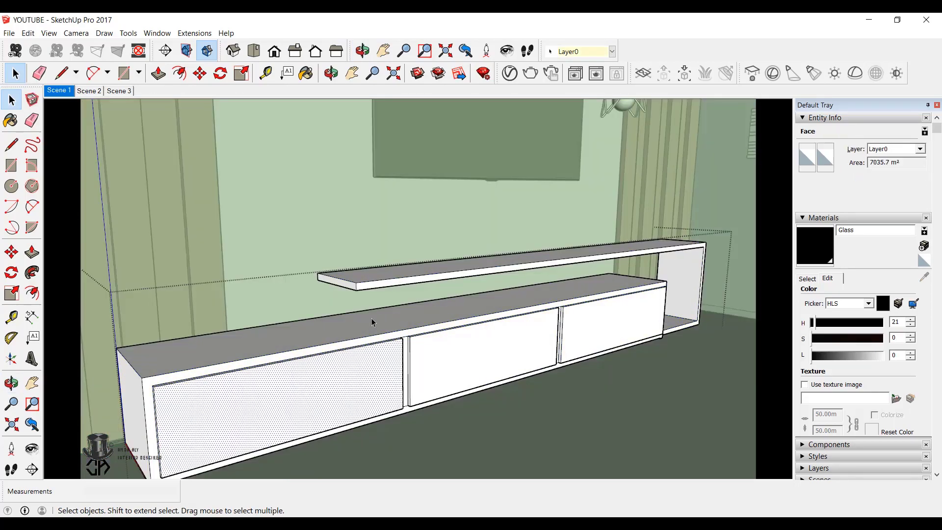
pyautogui.scroll(1, 372, 318)
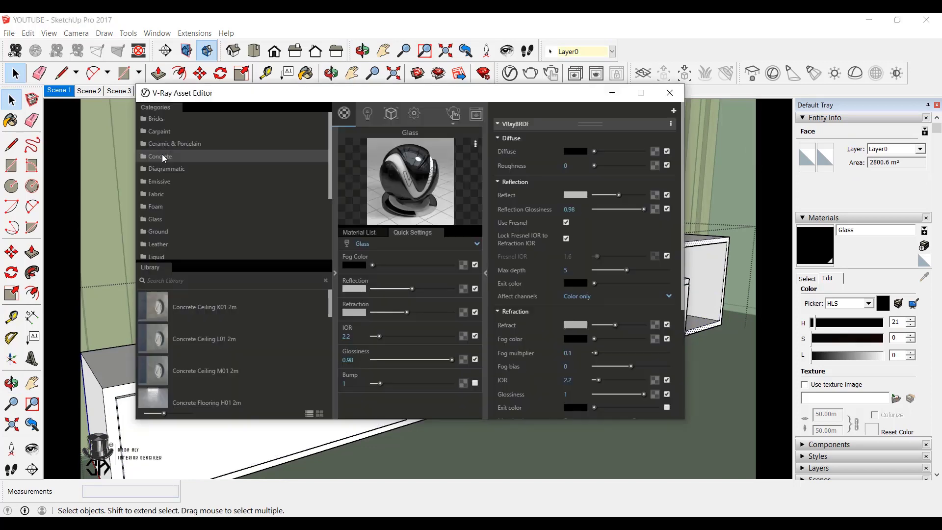
# - Add CarPaint Simple DahliaYellow from the V-Ray Carpaint library and close the asset editor
pyautogui.click(166, 132)
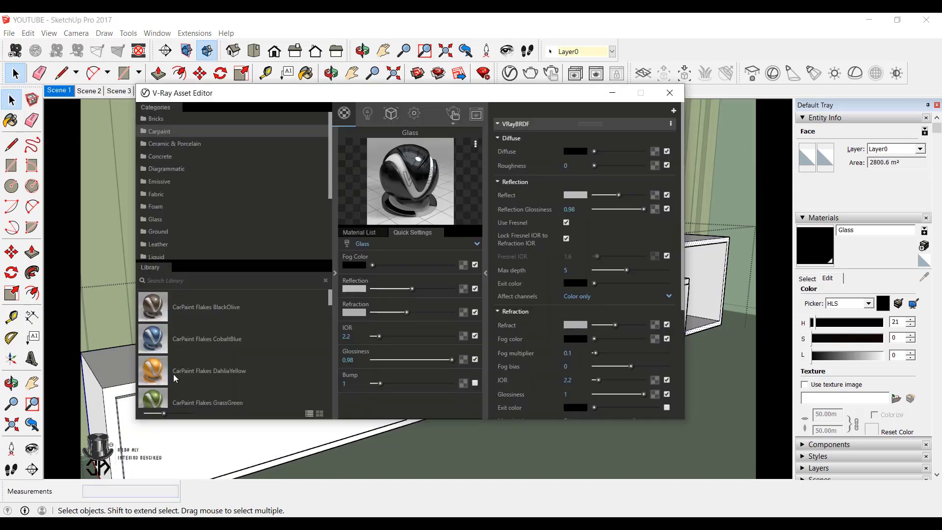
pyautogui.scroll(-5, 173, 373)
pyautogui.moveTo(172, 373); pyautogui.dragTo(601, 104)
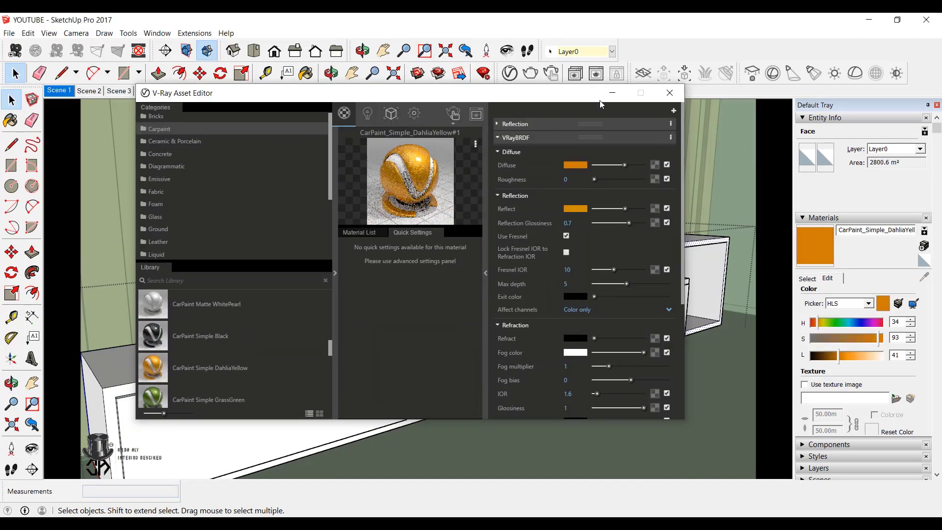
pyautogui.click(670, 93)
# - Paint the floating shelf's front edge, top face and inner side panel with CarPaint_Simple_DahliaYellow
pyautogui.press('b')
pyautogui.scroll(4, 631, 251)
pyautogui.click(597, 240)
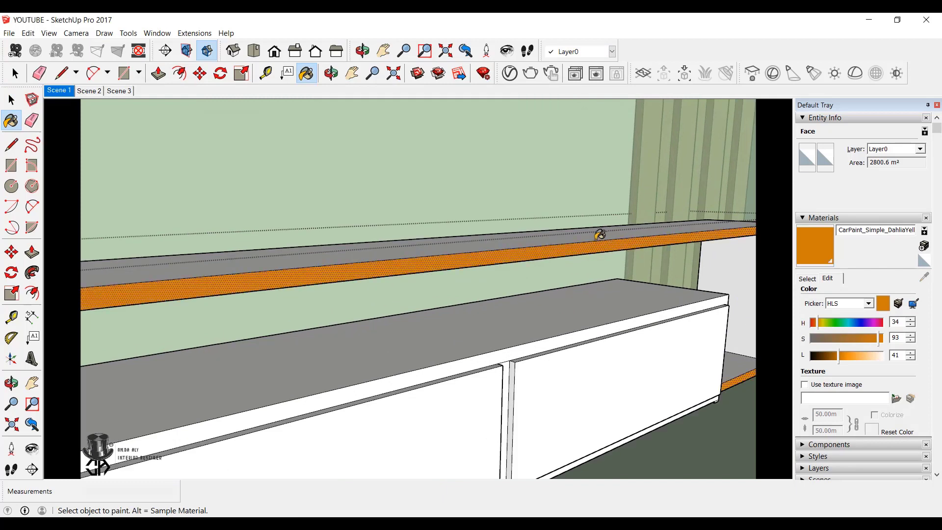
pyautogui.click(600, 235)
pyautogui.click(736, 291)
pyautogui.scroll(1, 589, 335)
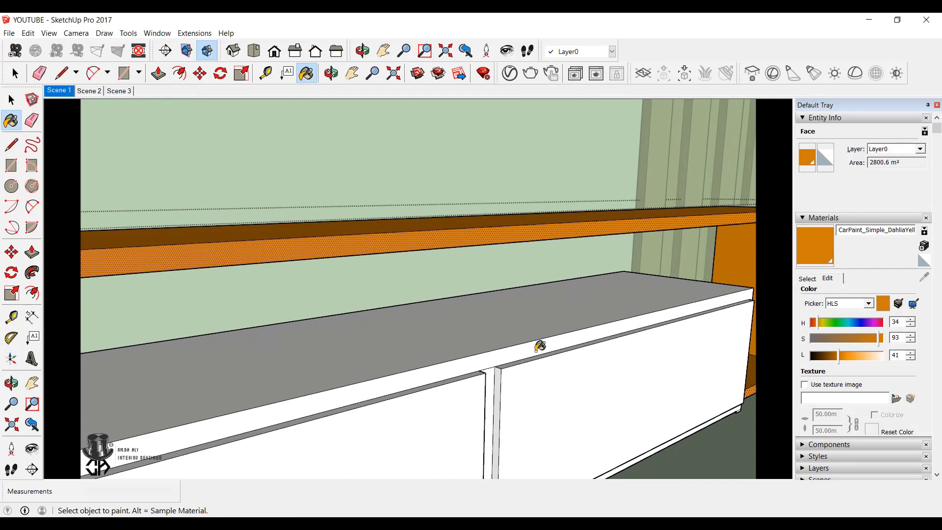
# - Paint the lower cabinet's front frame and the divider between its drawers with CarPaint_Simple_DahliaYellow
pyautogui.click(533, 350)
pyautogui.click(489, 375)
pyautogui.scroll(-4, 609, 323)
pyautogui.scroll(1, 290, 425)
pyautogui.scroll(-5, 291, 421)
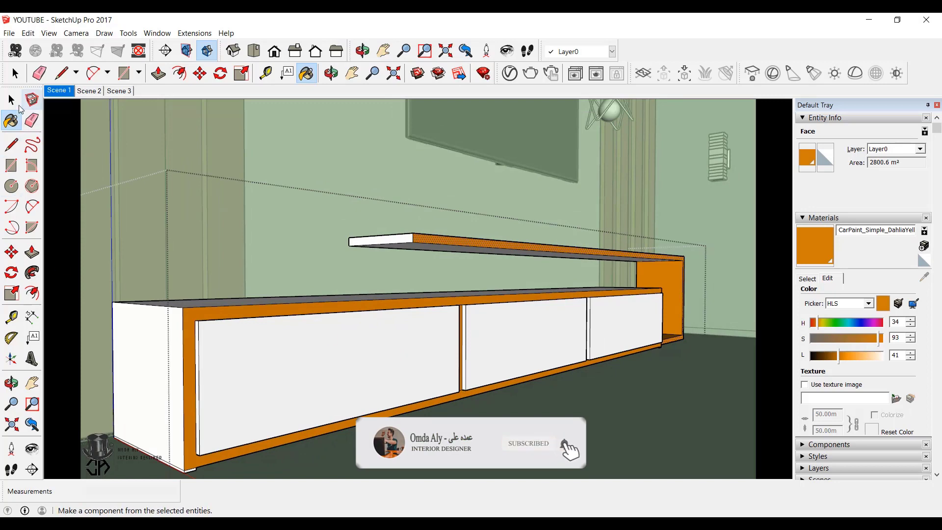
# - Paint the free end face of the floating shelf with CarPaint_Simple_DahliaYellow
pyautogui.click(12, 101)
pyautogui.scroll(2, 382, 249)
pyautogui.press('b')
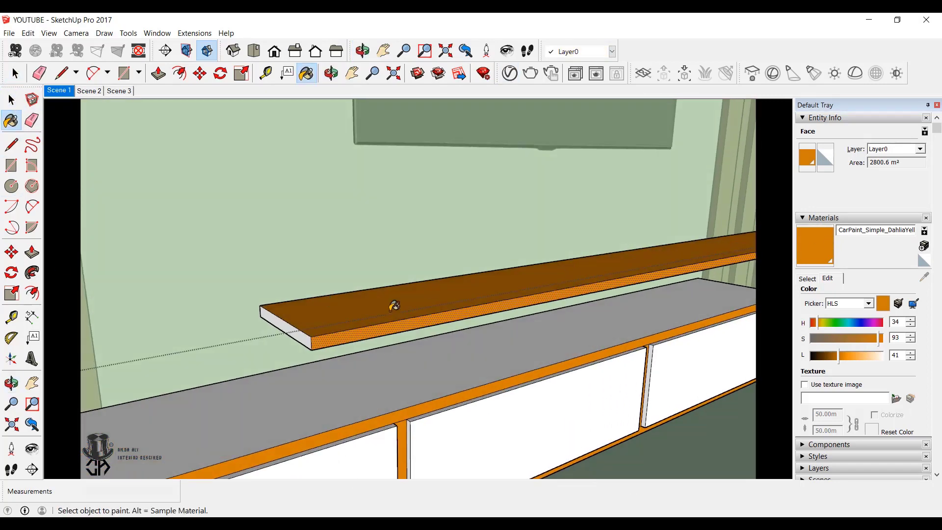
pyautogui.moveTo(391, 308)
pyautogui.mouseDown(button='middle')
pyautogui.moveTo(330, 299)
pyautogui.moveTo(374, 248)
pyautogui.moveTo(368, 288)
pyautogui.mouseUp(button='middle')
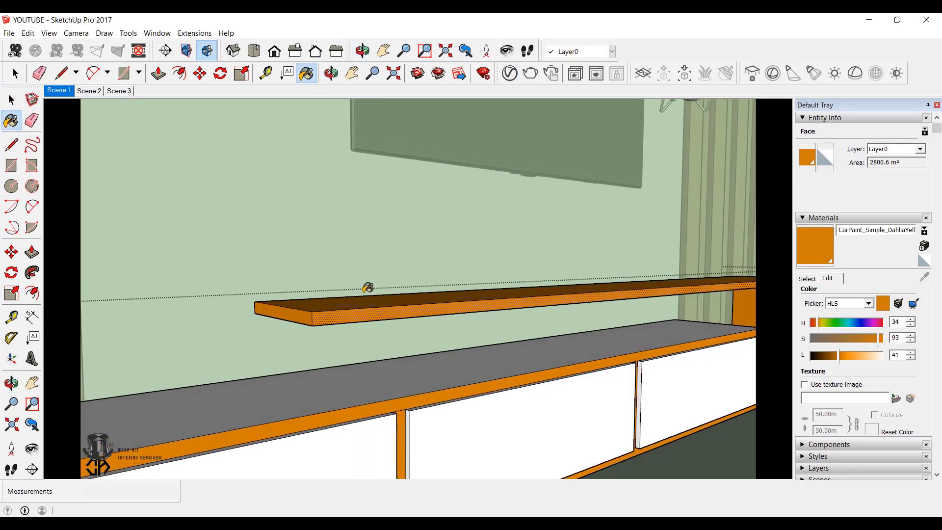
# - Browse the V-Ray Carpaint library and add CarPaint Flakes MahoganyBrown to the scene
pyautogui.click(491, 77)
pyautogui.scroll(-5, 190, 361)
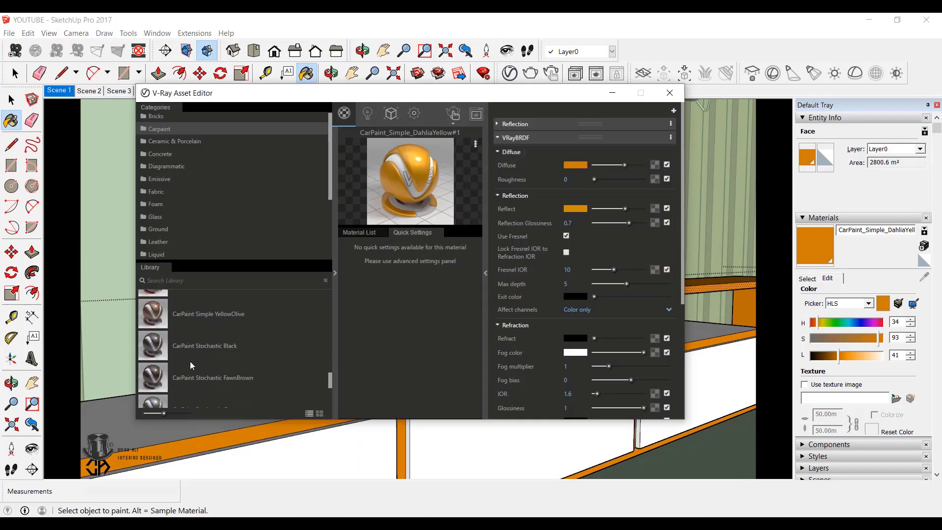
pyautogui.scroll(-3, 175, 367)
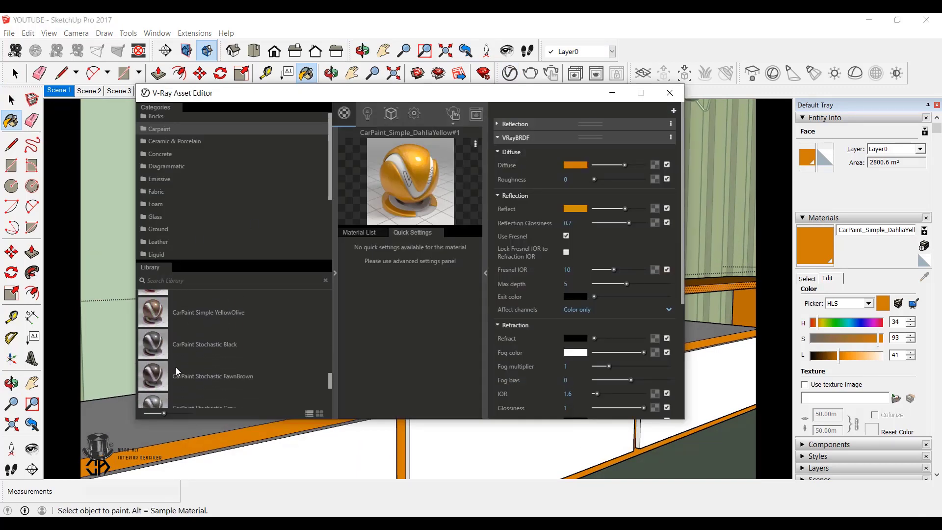
pyautogui.scroll(2, 182, 364)
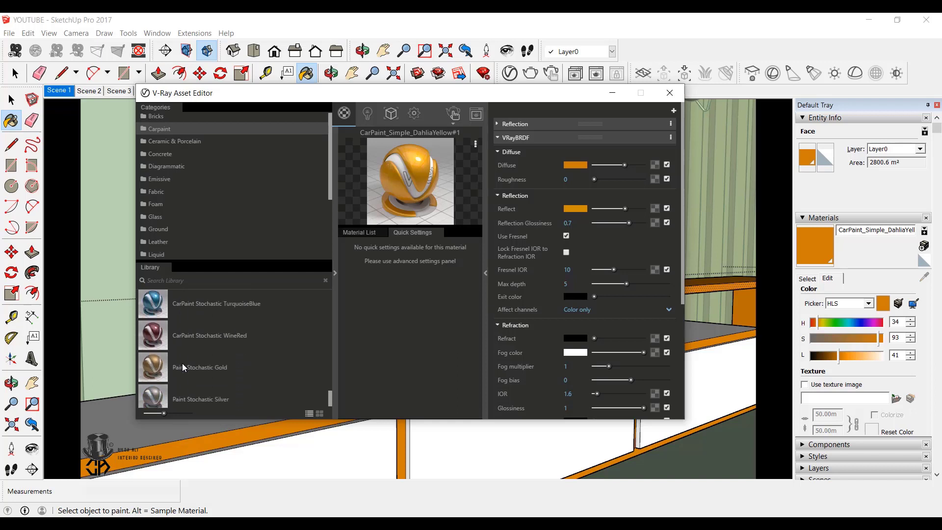
pyautogui.scroll(8, 183, 366)
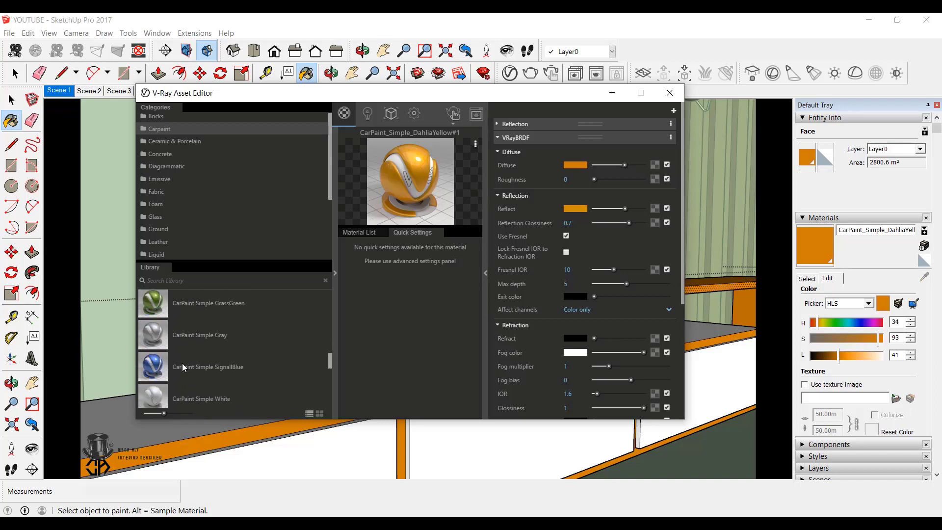
pyautogui.scroll(6, 182, 364)
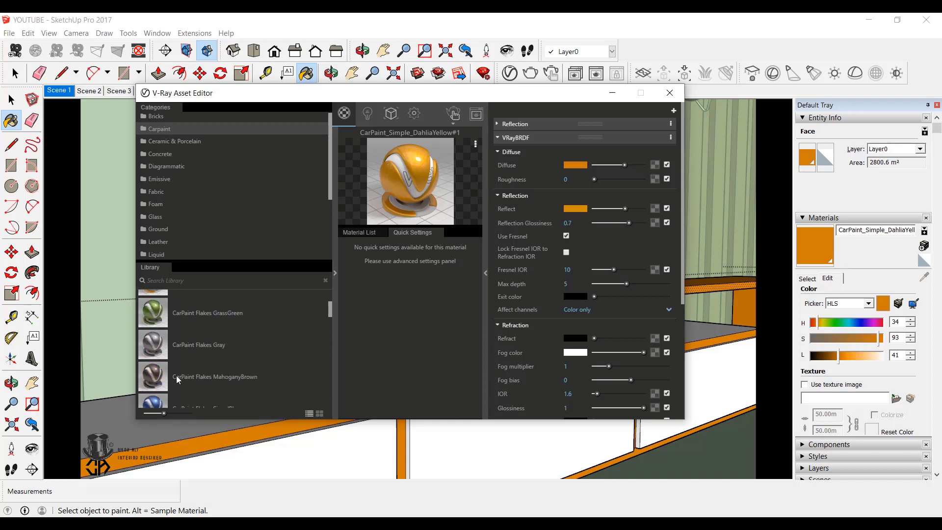
pyautogui.moveTo(165, 384); pyautogui.dragTo(403, 190)
pyautogui.click(612, 93)
# - Paint the lower cabinet's top and exposed end panel with CarPaint Flakes MahoganyBrown
pyautogui.click(492, 368)
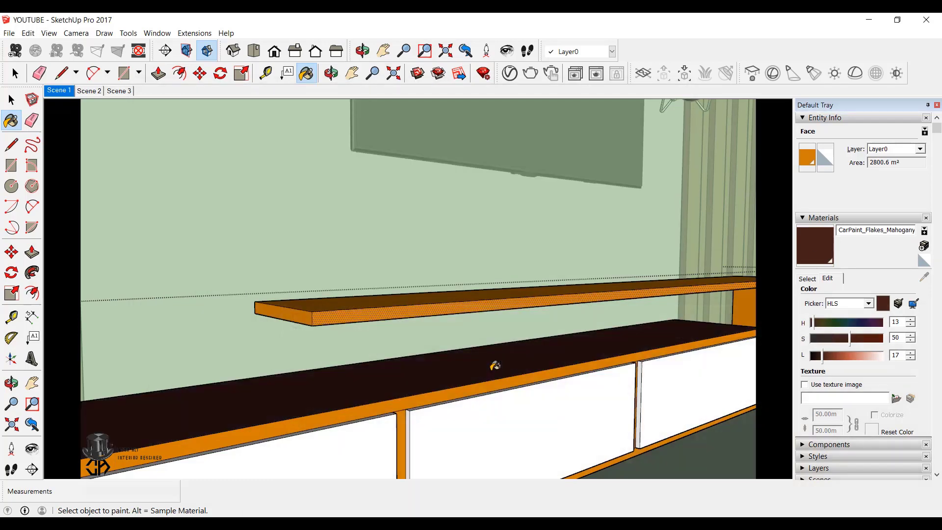
pyautogui.scroll(-3, 498, 367)
pyautogui.moveTo(498, 368)
pyautogui.mouseDown(button='middle')
pyautogui.moveTo(560, 344)
pyautogui.moveTo(463, 396)
pyautogui.moveTo(275, 385)
pyautogui.moveTo(254, 371)
pyautogui.mouseUp(button='middle')
pyautogui.click(388, 377)
pyautogui.scroll(4, 589, 343)
pyautogui.click(487, 386)
# - Sample CarPaint_Simple_DahliaYellow from the cabinet and paint the remaining unpainted shelf and frame faces with it
pyautogui.moveTo(487, 386); pyautogui.dragTo(615, 384, button='middle')
pyautogui.scroll(2, 496, 364)
pyautogui.moveTo(497, 364); pyautogui.dragTo(491, 391, button='middle')
pyautogui.scroll(2, 471, 429)
pyautogui.moveTo(471, 429)
pyautogui.mouseDown(button='middle')
pyautogui.moveTo(416, 434)
pyautogui.moveTo(577, 418)
pyautogui.mouseUp(button='middle')
pyautogui.click(806, 278)
pyautogui.click(924, 277)
pyautogui.click(677, 369)
pyautogui.click(566, 393)
pyautogui.click(484, 432)
pyautogui.click(558, 423)
pyautogui.click(433, 429)
pyautogui.moveTo(442, 426); pyautogui.dragTo(629, 379, button='middle')
pyautogui.scroll(-4, 697, 284)
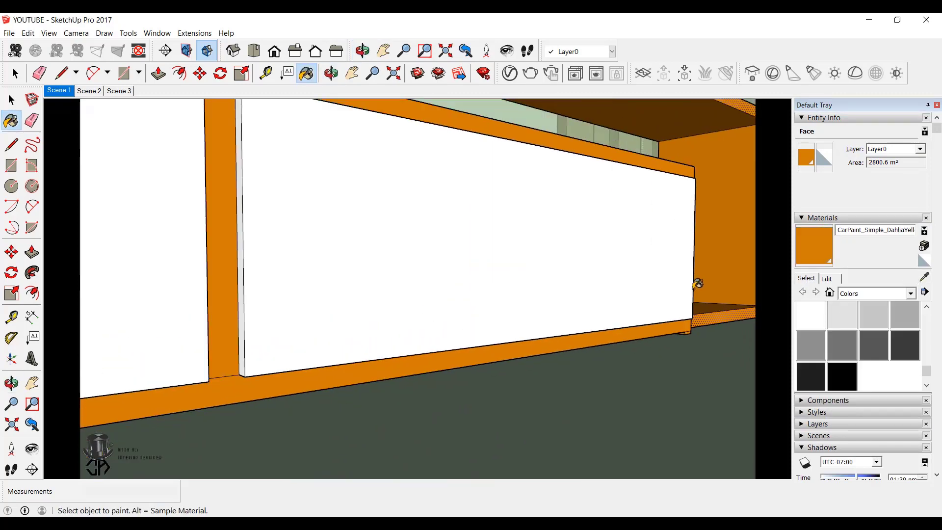
# - Paint the side and front faces of the cabinet's base at its exposed end with CarPaint_Simple_DahliaYellow
pyautogui.moveTo(697, 284); pyautogui.dragTo(594, 298, button='middle')
pyautogui.scroll(-3, 594, 298)
pyautogui.scroll(-4, 592, 301)
pyautogui.scroll(4, 151, 417)
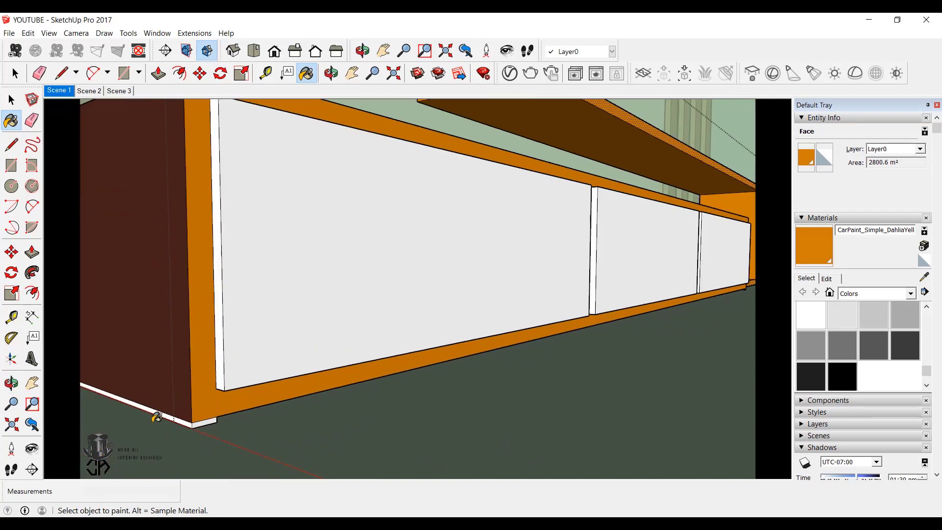
pyautogui.scroll(3, 211, 424)
pyautogui.click(210, 425)
pyautogui.click(236, 427)
pyautogui.moveTo(236, 428); pyautogui.dragTo(314, 381, button='middle')
pyautogui.scroll(-3, 322, 372)
pyautogui.moveTo(338, 328); pyautogui.dragTo(389, 358, button='middle')
pyautogui.scroll(6, 225, 375)
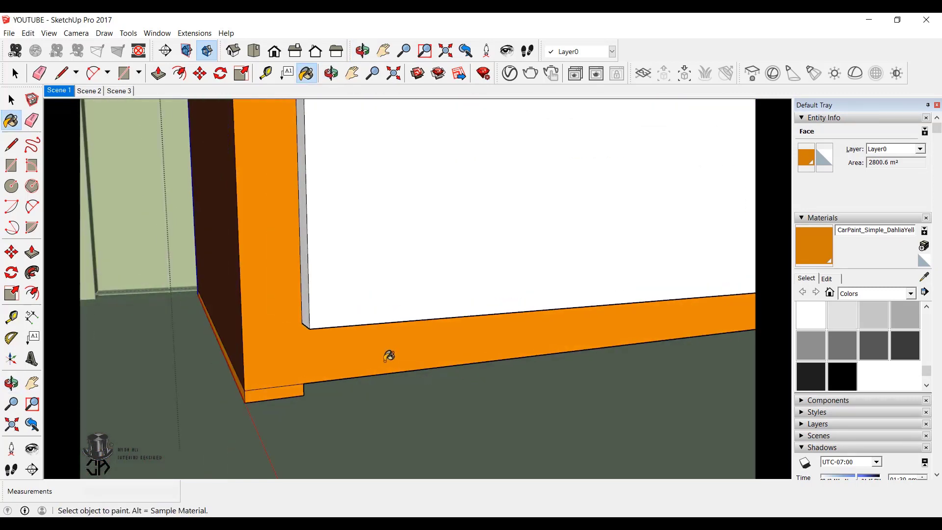
# - Add CarPaint Flakes White from the V-Ray Carpaint library for the cabinet's drawer fronts
pyautogui.scroll(-5, 355, 345)
pyautogui.moveTo(334, 330); pyautogui.dragTo(385, 328, button='middle')
pyautogui.click(8, 101)
pyautogui.click(510, 73)
pyautogui.scroll(10, 195, 352)
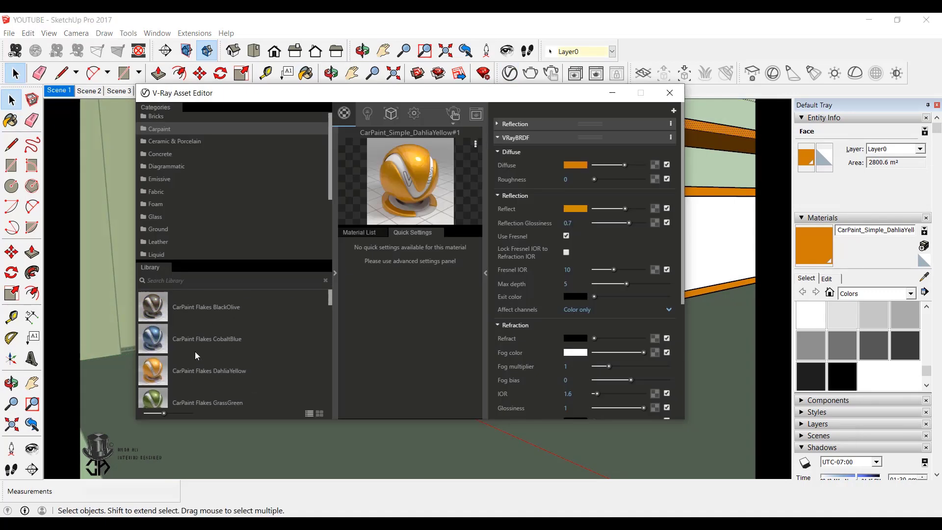
pyautogui.scroll(-6, 196, 352)
pyautogui.scroll(1, 195, 351)
pyautogui.moveTo(195, 351); pyautogui.dragTo(400, 196)
pyautogui.click(612, 92)
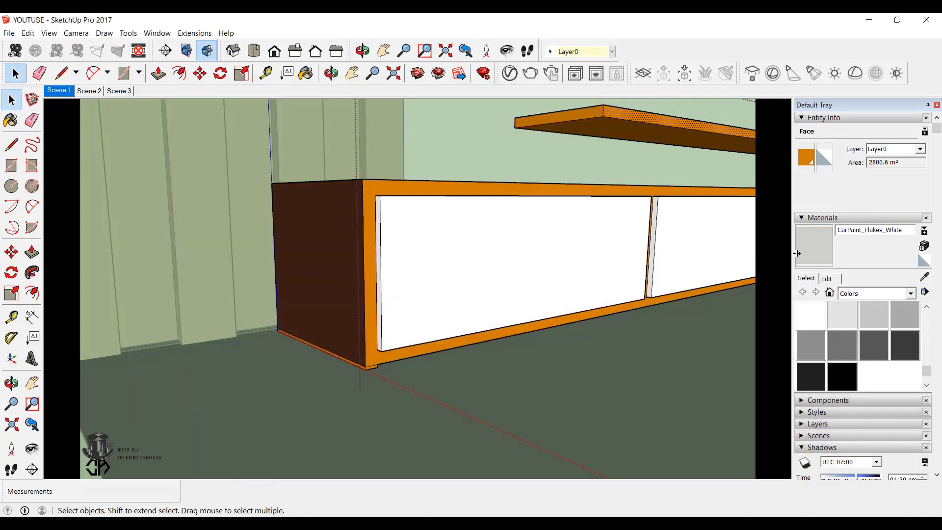
# - Paint the first and second drawer fronts of the cabinet with CarPaint_Flakes_White
pyautogui.press('b')
pyautogui.scroll(4, 388, 203)
pyautogui.moveTo(387, 203); pyautogui.dragTo(429, 276, button='middle')
pyautogui.click(429, 275)
pyautogui.scroll(-2, 532, 226)
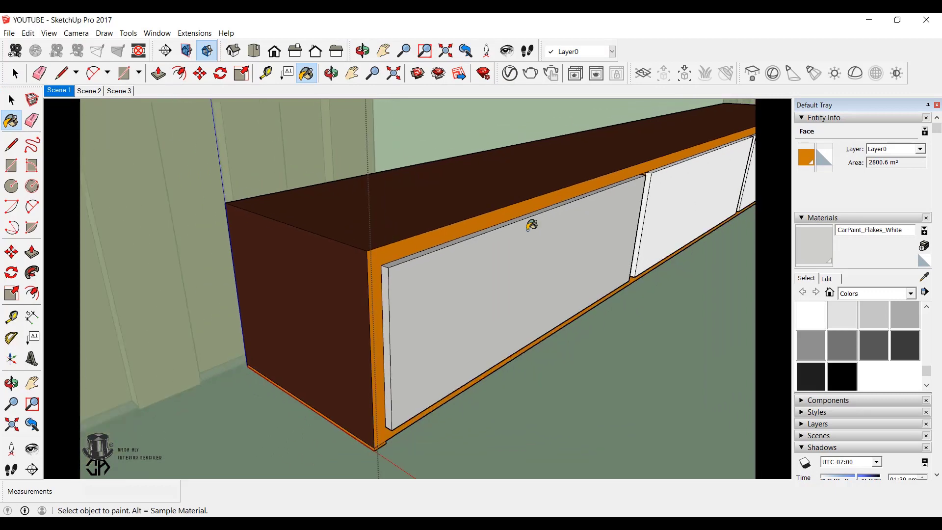
pyautogui.click(682, 189)
pyautogui.scroll(3, 672, 172)
pyautogui.scroll(3, 633, 144)
pyautogui.scroll(-5, 633, 143)
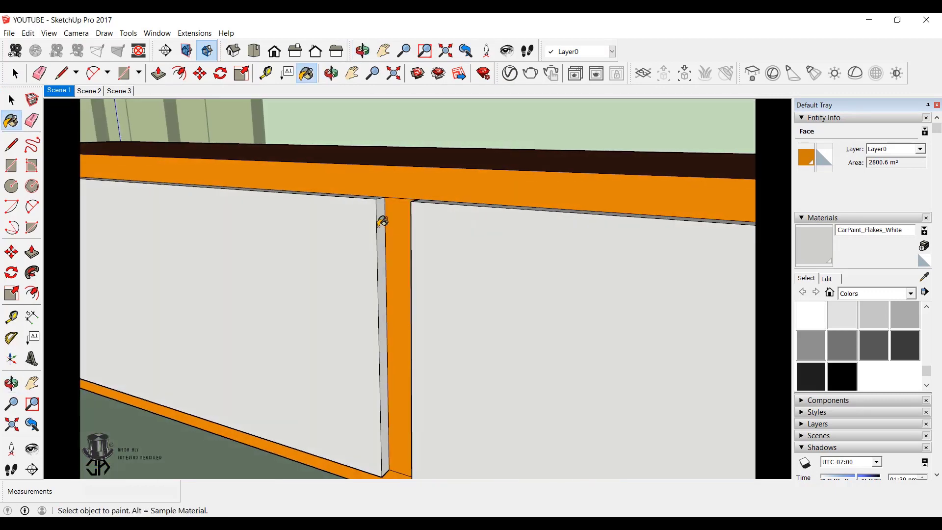
# - Finish painting the cabinet's drawer fronts and their exposed side and bottom edges with CarPaint_Flakes_White, then return to Scene 1
pyautogui.moveTo(381, 216); pyautogui.dragTo(697, 247, button='middle')
pyautogui.scroll(-3, 696, 236)
pyautogui.scroll(6, 638, 196)
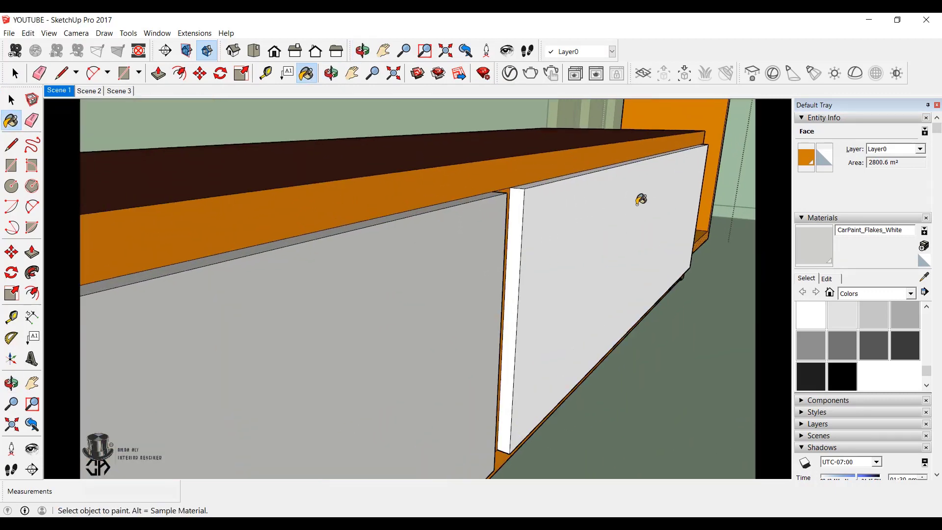
pyautogui.moveTo(537, 181); pyautogui.dragTo(555, 169, button='middle')
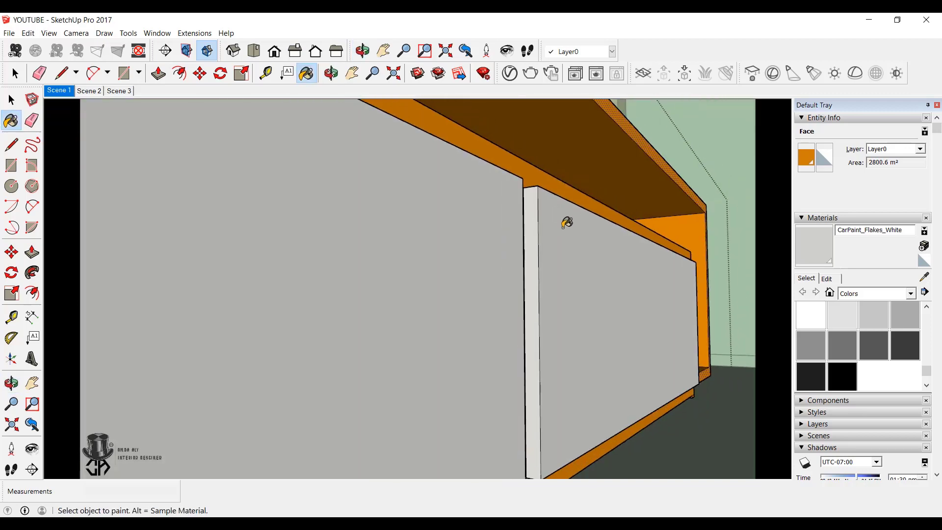
pyautogui.scroll(-3, 566, 220)
pyautogui.scroll(2, 549, 337)
pyautogui.moveTo(549, 337)
pyautogui.mouseDown(button='middle')
pyautogui.moveTo(586, 289)
pyautogui.moveTo(603, 297)
pyautogui.moveTo(562, 410)
pyautogui.mouseUp(button='middle')
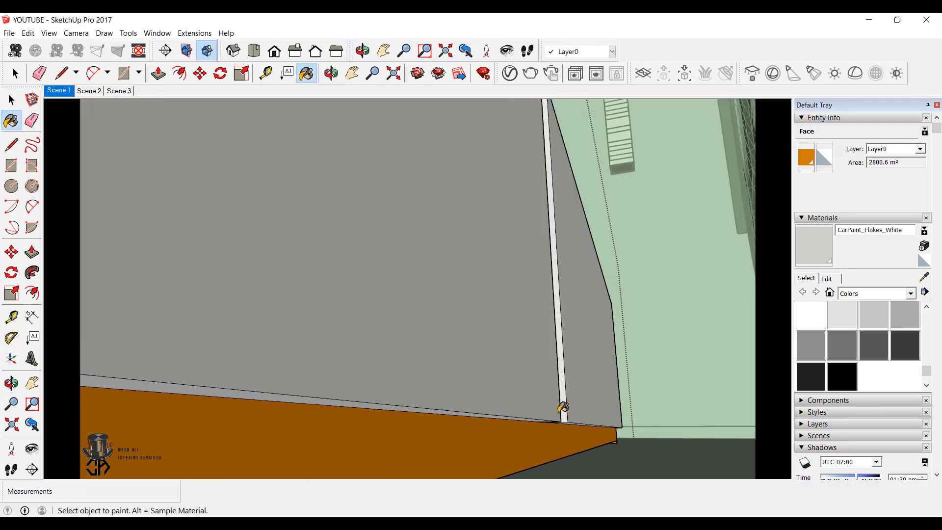
pyautogui.scroll(2, 560, 404)
pyautogui.moveTo(576, 366); pyautogui.dragTo(581, 437, button='middle')
pyautogui.scroll(-5, 656, 290)
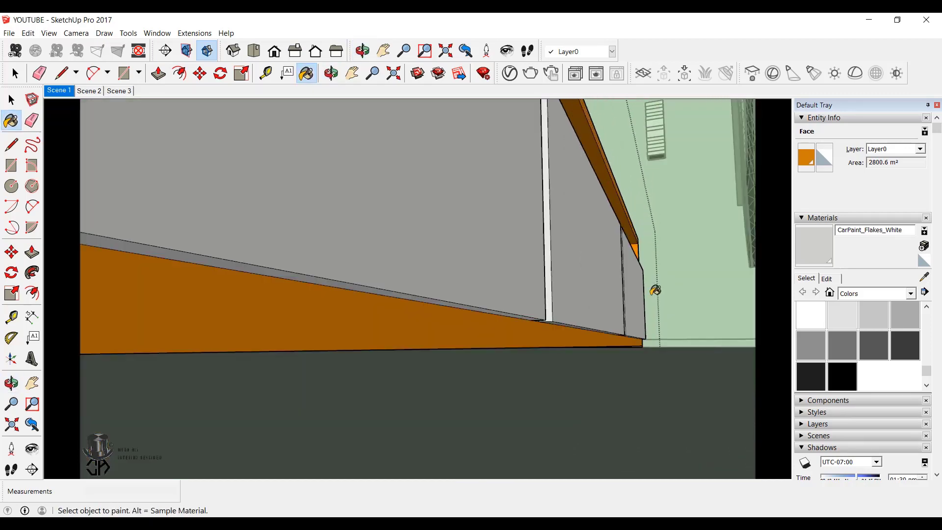
pyautogui.scroll(5, 499, 340)
pyautogui.moveTo(498, 341)
pyautogui.mouseDown(button='middle')
pyautogui.moveTo(499, 303)
pyautogui.moveTo(473, 349)
pyautogui.mouseUp(button='middle')
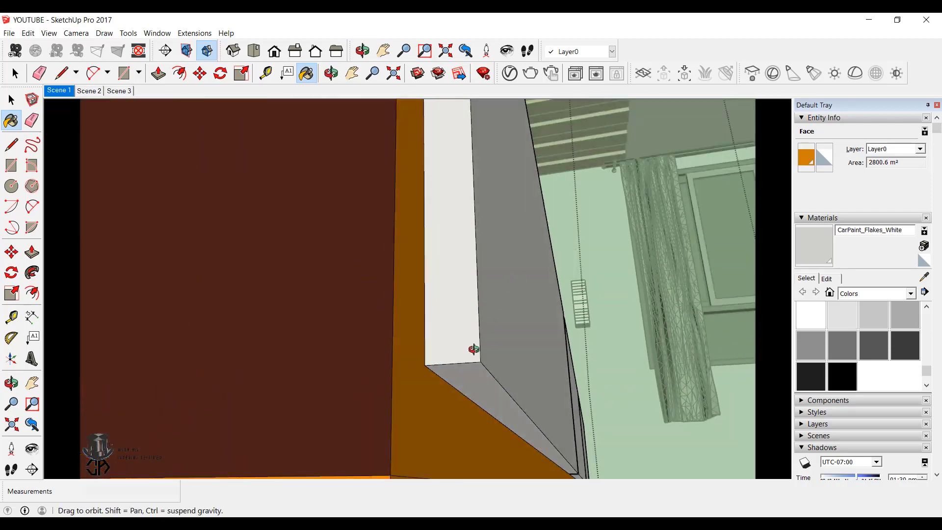
pyautogui.scroll(-8, 477, 341)
pyautogui.press('space')
pyautogui.click(66, 93)
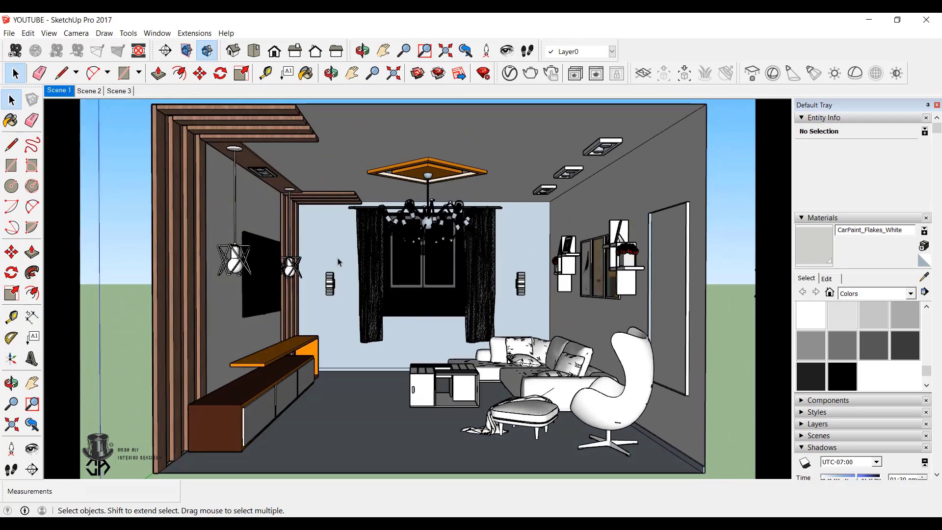
# - Select the coffee table and add Veneer C02 120cm from the V-Ray Wood & Laminate library
pyautogui.scroll(5, 425, 389)
pyautogui.click(425, 388)
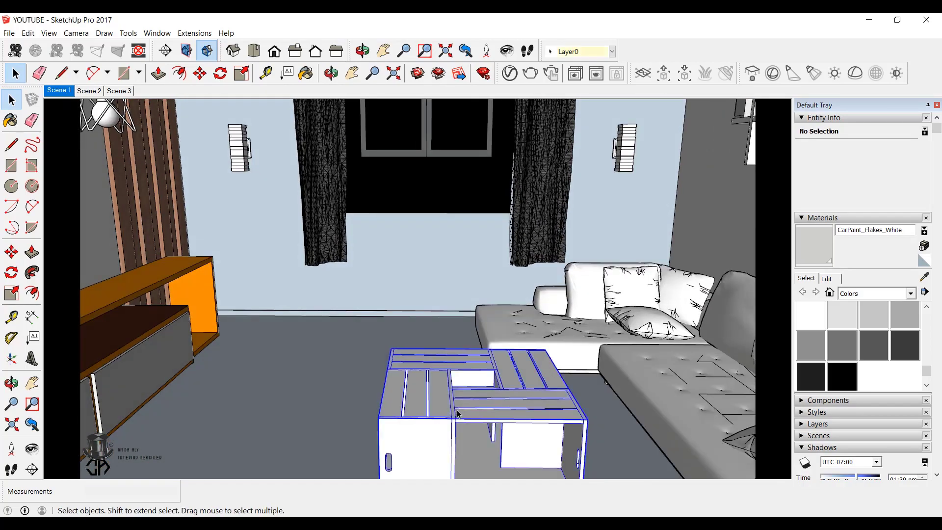
pyautogui.click(509, 73)
pyautogui.scroll(-5, 151, 247)
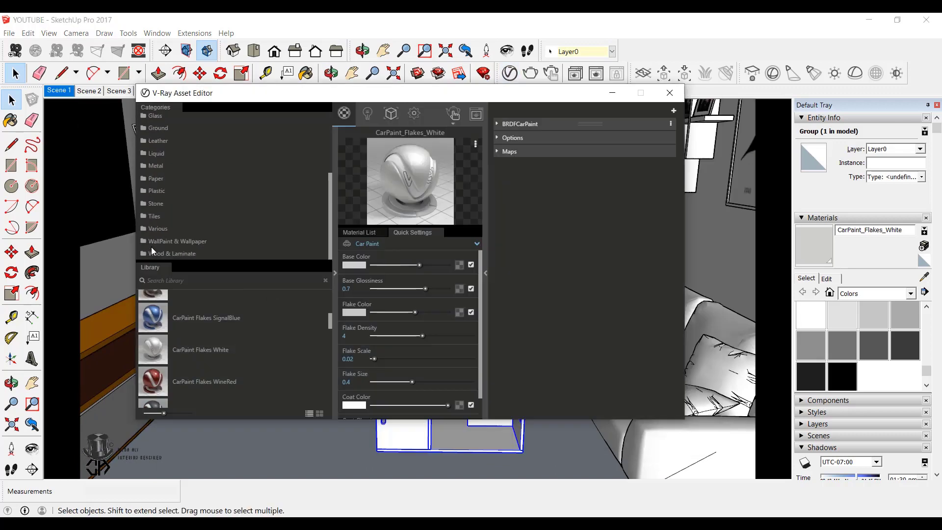
pyautogui.click(152, 251)
pyautogui.scroll(-1, 197, 348)
pyautogui.scroll(-10, 197, 348)
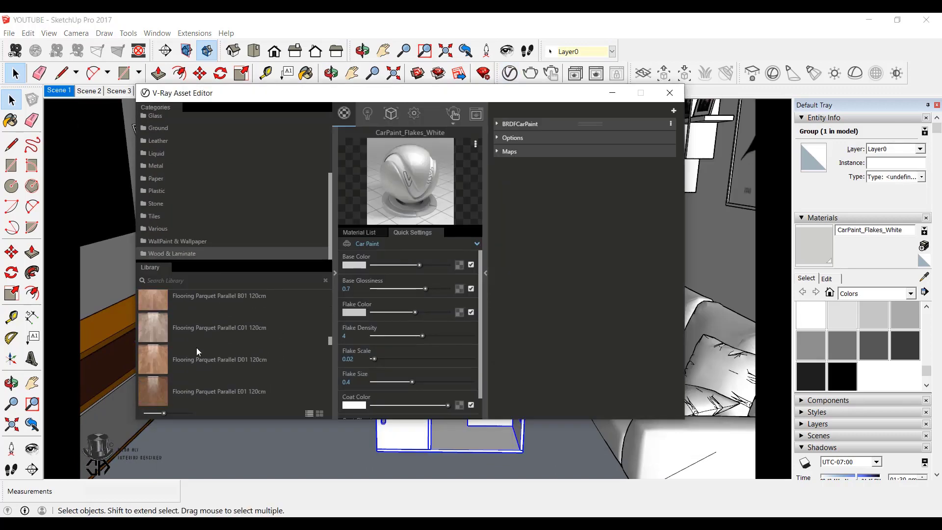
pyautogui.scroll(-3, 197, 348)
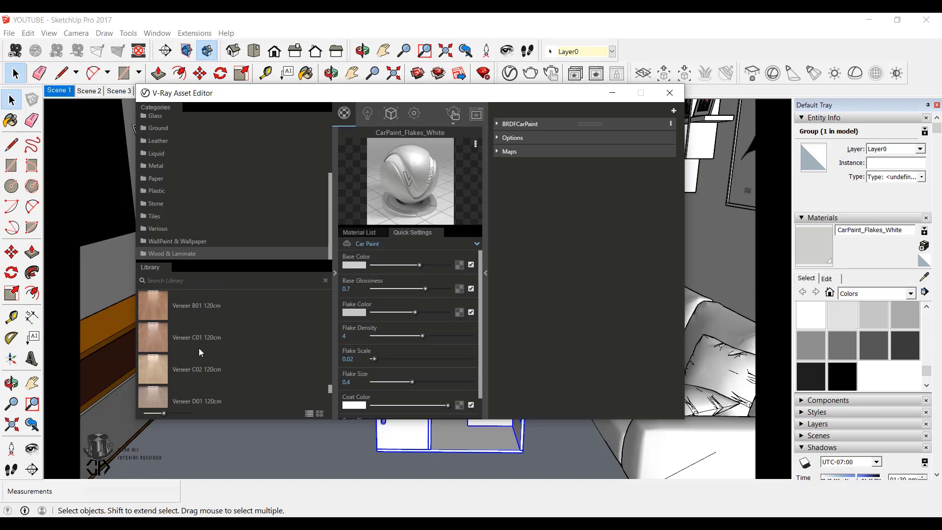
pyautogui.moveTo(207, 375); pyautogui.dragTo(378, 205)
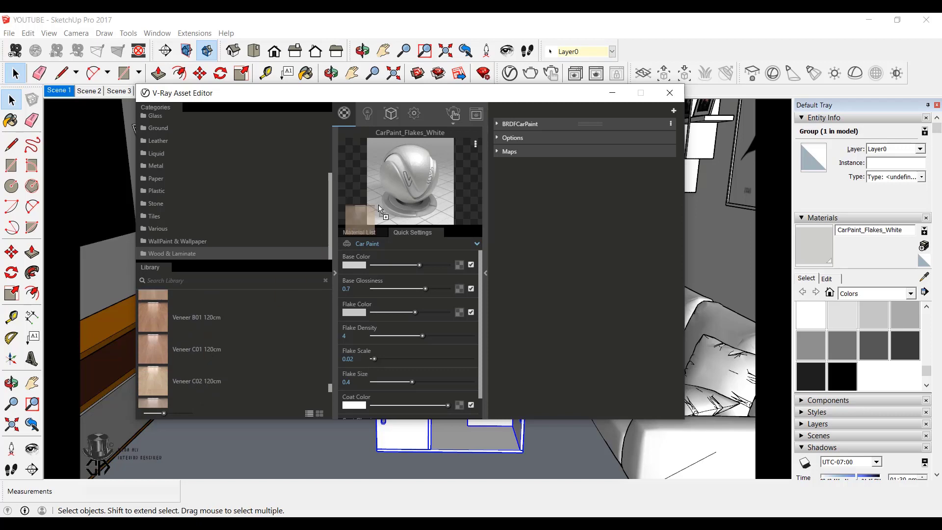
# - Paint the selected coffee table group with Veneer_C02_120cm
pyautogui.click(610, 98)
pyautogui.click(821, 245)
pyautogui.click(463, 380)
pyautogui.scroll(-3, 301, 260)
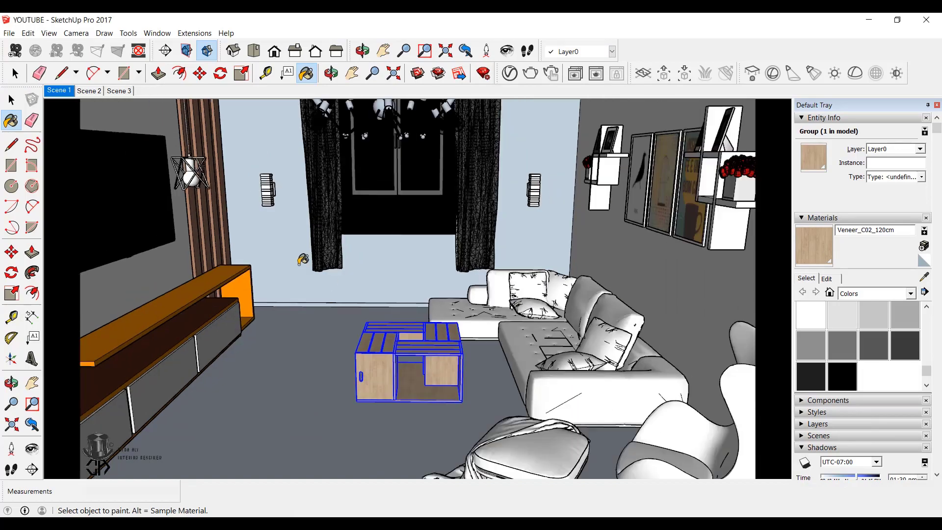
# - Paint the decorative wall shelves beside the framed posters with Veneer_C02_120cm
pyautogui.scroll(2, 651, 147)
pyautogui.scroll(2, 653, 146)
pyautogui.click(638, 133)
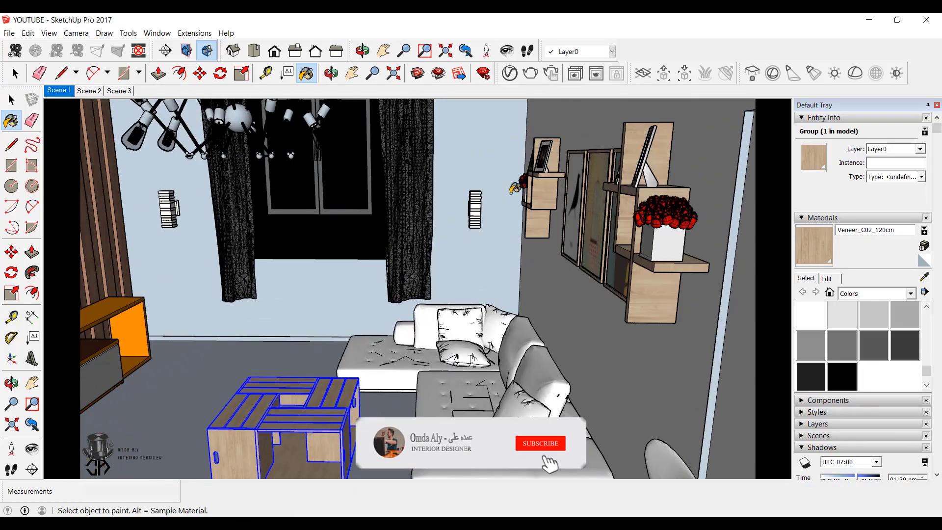
pyautogui.scroll(-4, 442, 201)
pyautogui.scroll(4, 672, 162)
# - Paint the tall frame on the wall beside the shelves with Veneer_C02_120cm and check the nearby surfaces
pyautogui.click(672, 149)
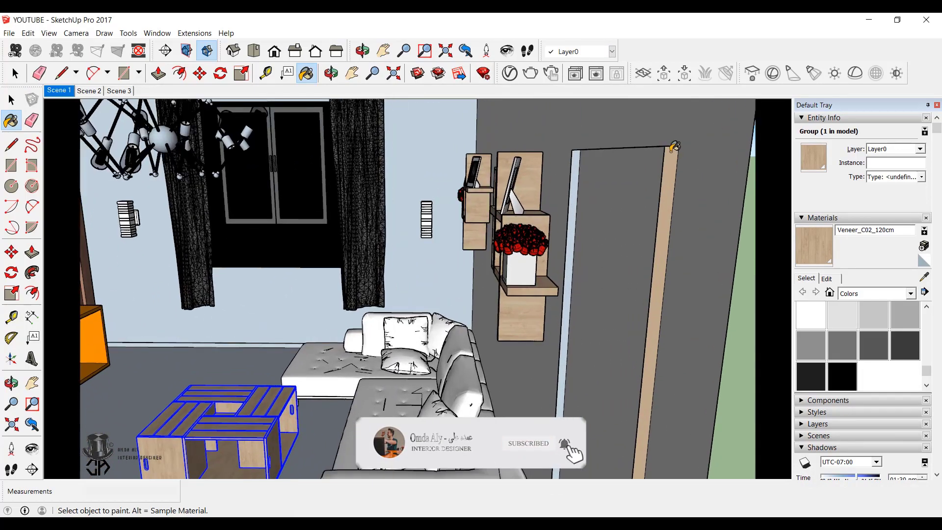
pyautogui.moveTo(675, 146); pyautogui.dragTo(683, 206, button='middle')
pyautogui.click(588, 117)
pyautogui.scroll(3, 597, 134)
pyautogui.moveTo(597, 136)
pyautogui.mouseDown(button='middle')
pyautogui.moveTo(657, 167)
pyautogui.moveTo(585, 147)
pyautogui.mouseUp(button='middle')
pyautogui.scroll(3, 539, 148)
pyautogui.scroll(-3, 247, 166)
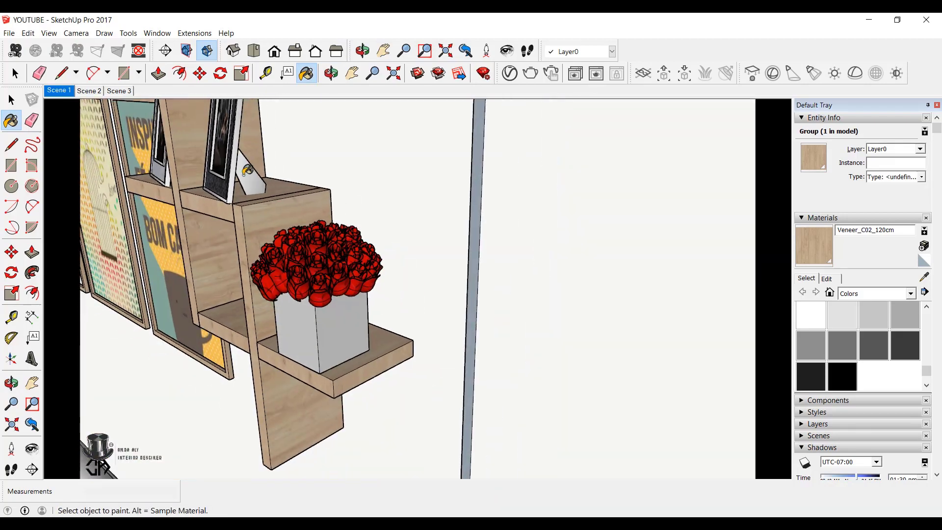
pyautogui.moveTo(248, 170)
pyautogui.mouseDown(button='middle')
pyautogui.moveTo(286, 395)
pyautogui.moveTo(309, 231)
pyautogui.moveTo(320, 372)
pyautogui.moveTo(322, 341)
pyautogui.mouseUp(button='middle')
pyautogui.click(320, 372)
pyautogui.scroll(-5, 233, 276)
pyautogui.moveTo(234, 276); pyautogui.dragTo(280, 344, button='middle')
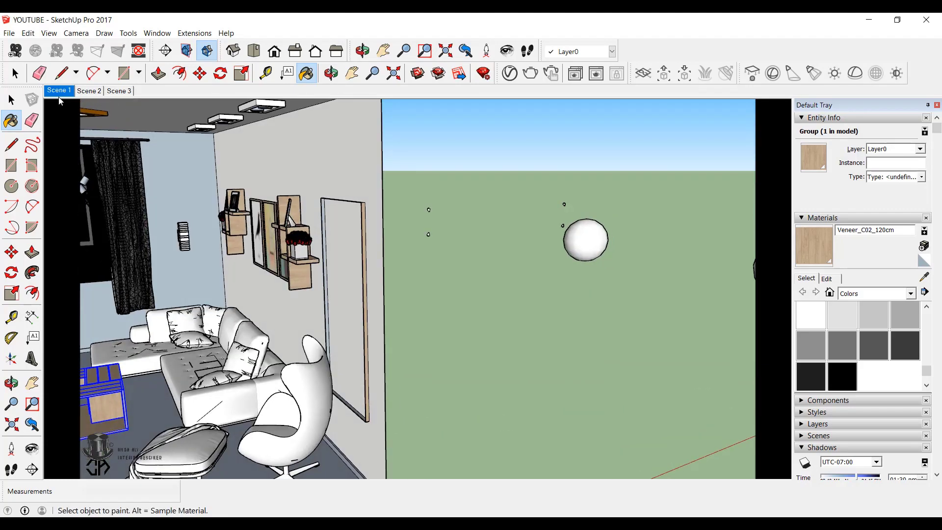
# - Return to Scene 1 and set the Veneer_C02_120cm texture size to 3 m
pyautogui.click(58, 91)
pyautogui.click(827, 278)
pyautogui.doubleClick(829, 418)
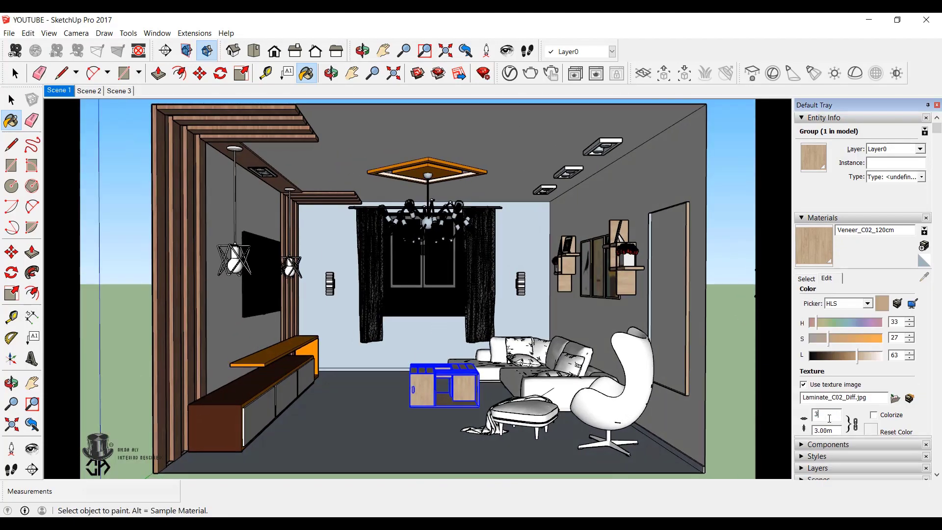
# - Select the floor face and add Flooring Parquet Herringbone C01 120cm from the V-Ray Wood & Laminate library
pyautogui.click(11, 100)
pyautogui.scroll(3, 407, 342)
pyautogui.click(393, 405)
pyautogui.click(510, 73)
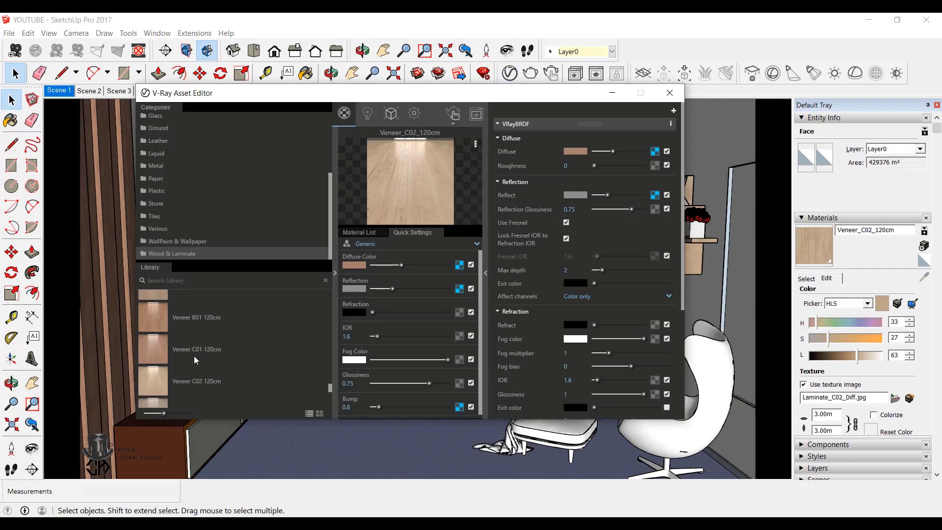
pyautogui.scroll(3, 195, 360)
pyautogui.scroll(10, 194, 361)
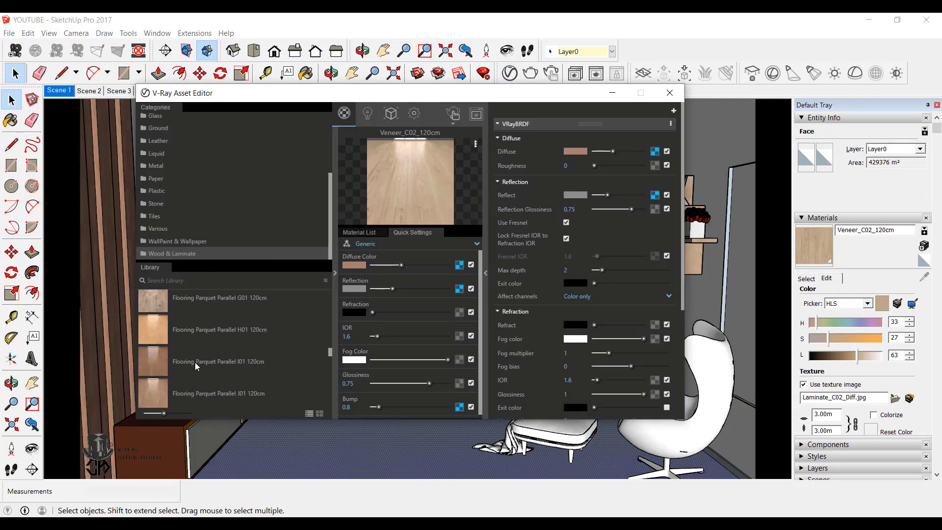
pyautogui.scroll(5, 195, 363)
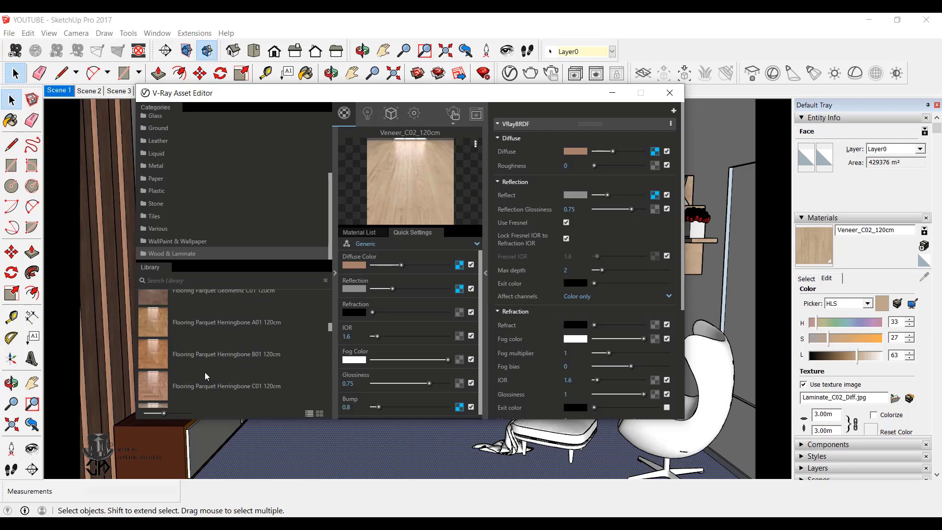
pyautogui.moveTo(205, 372); pyautogui.dragTo(405, 210)
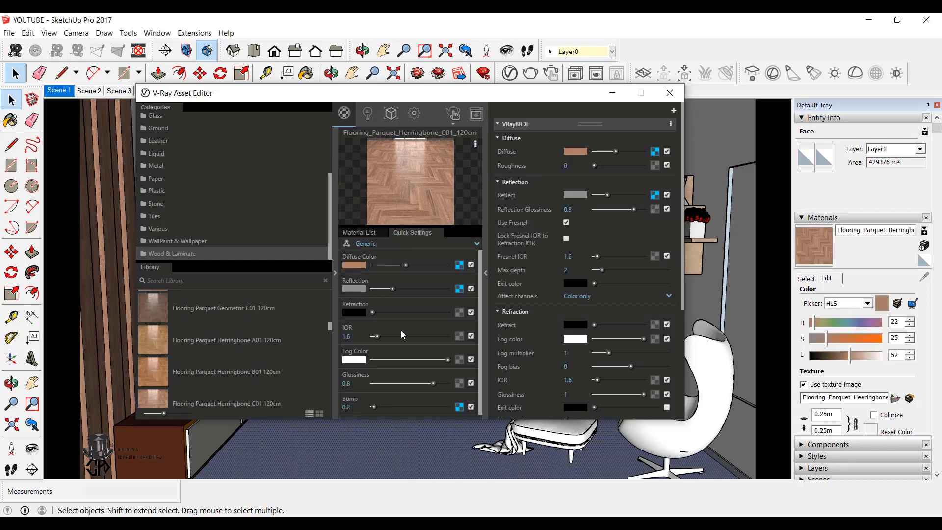
# - Brighten the herringbone parquet's reflection slightly and set its bump to 1.5
pyautogui.moveTo(393, 289); pyautogui.dragTo(402, 289)
pyautogui.scroll(-1, 364, 399)
pyautogui.doubleClick(355, 389)
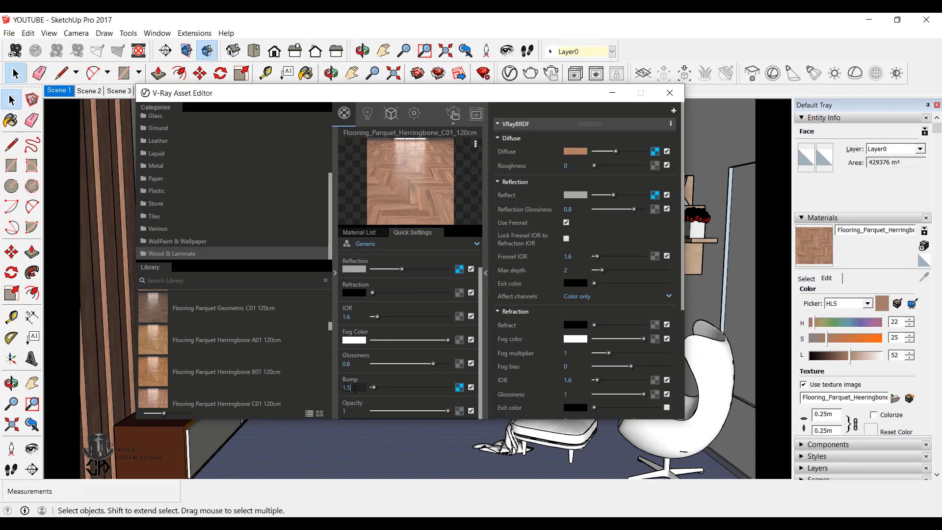
pyautogui.write('1.5')
pyautogui.press('Return')
# - Paint the floor and the skirting boards along the walls with the herringbone parquet material
pyautogui.click(612, 94)
pyautogui.click(800, 249)
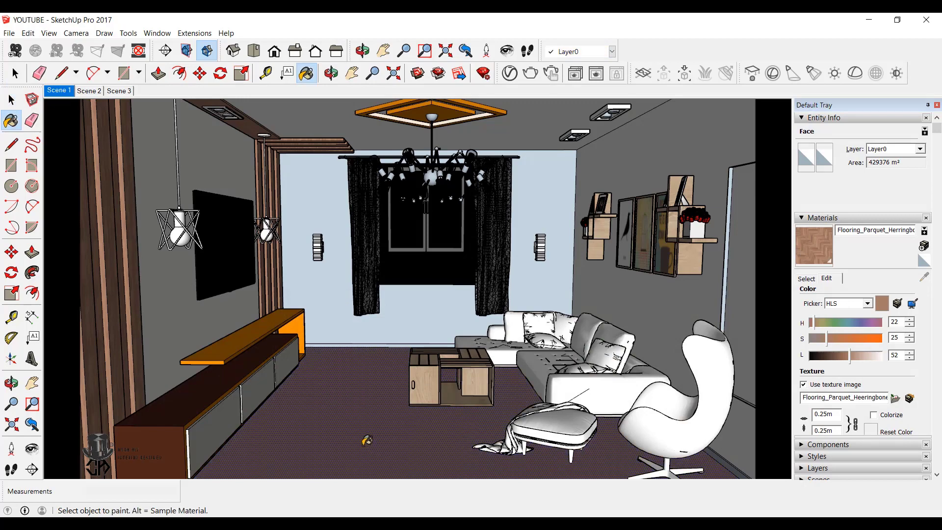
pyautogui.scroll(10, 540, 432)
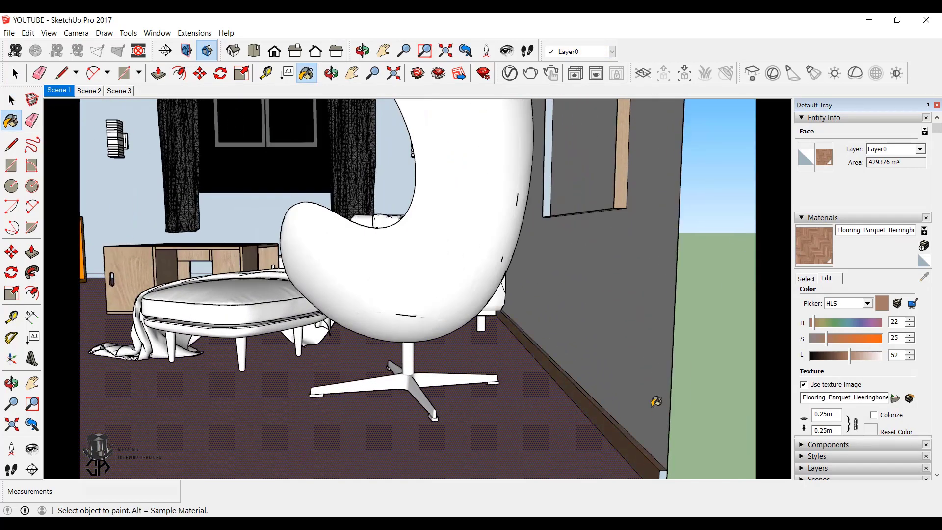
pyautogui.scroll(-3, 656, 402)
pyautogui.scroll(8, 326, 321)
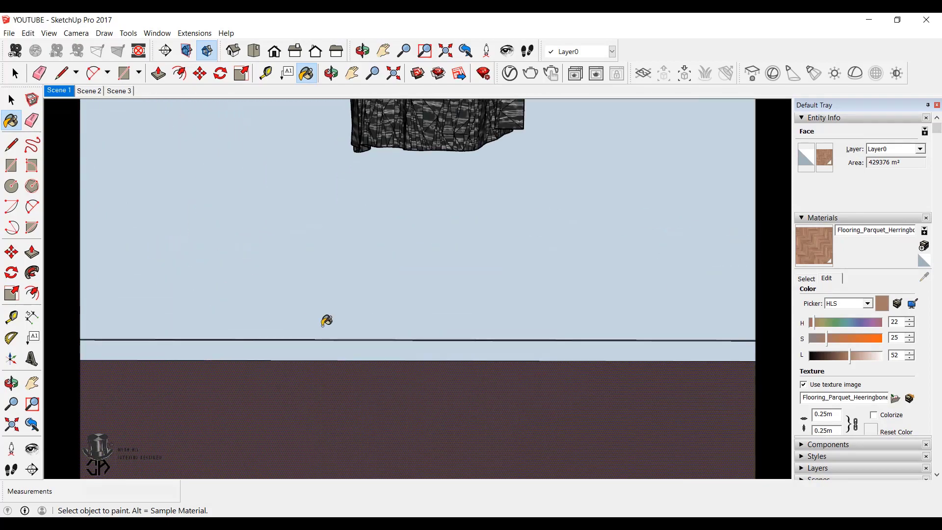
pyautogui.scroll(5, 366, 332)
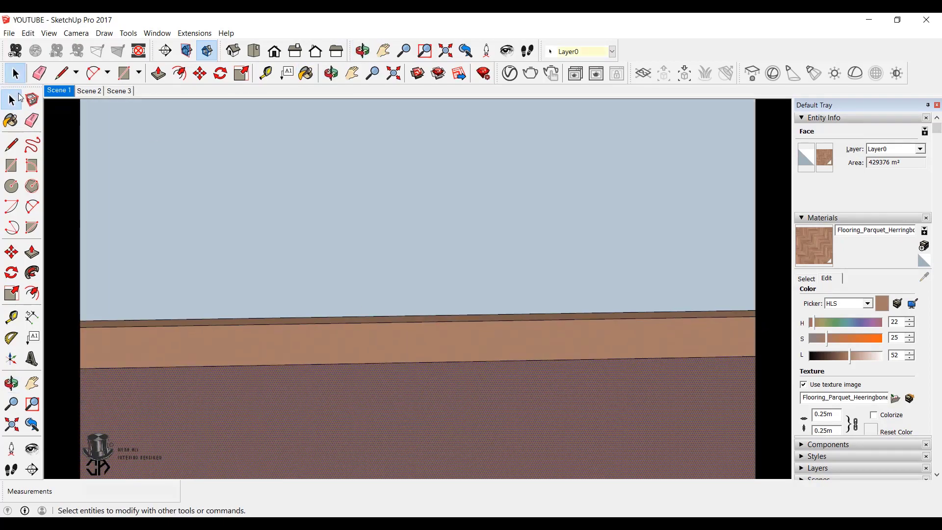
# - Return to Scene 1 and set the herringbone parquet's texture size to 200 m
pyautogui.click(58, 90)
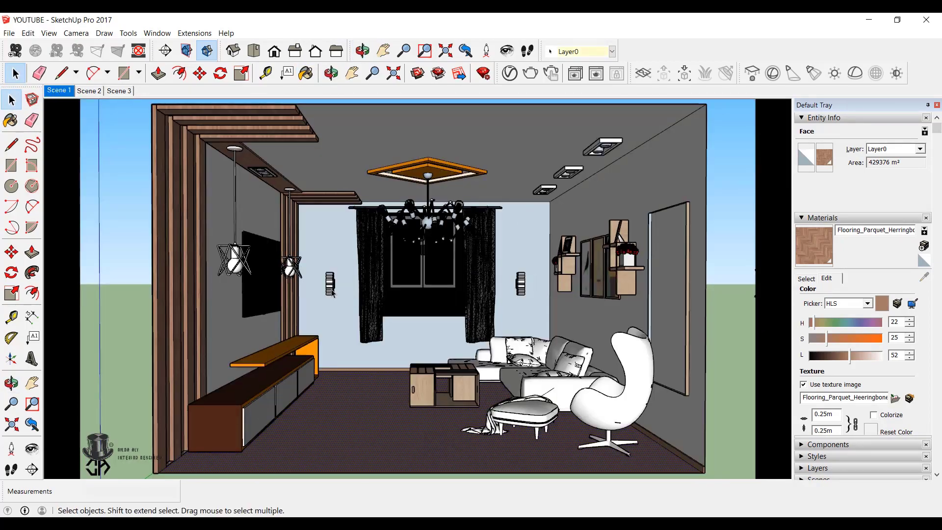
pyautogui.click(834, 414)
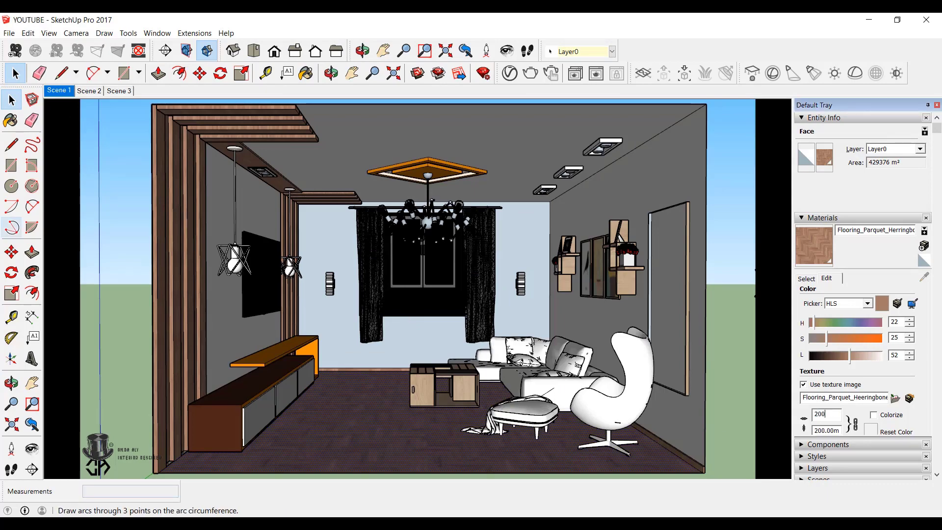
pyautogui.scroll(6, 550, 386)
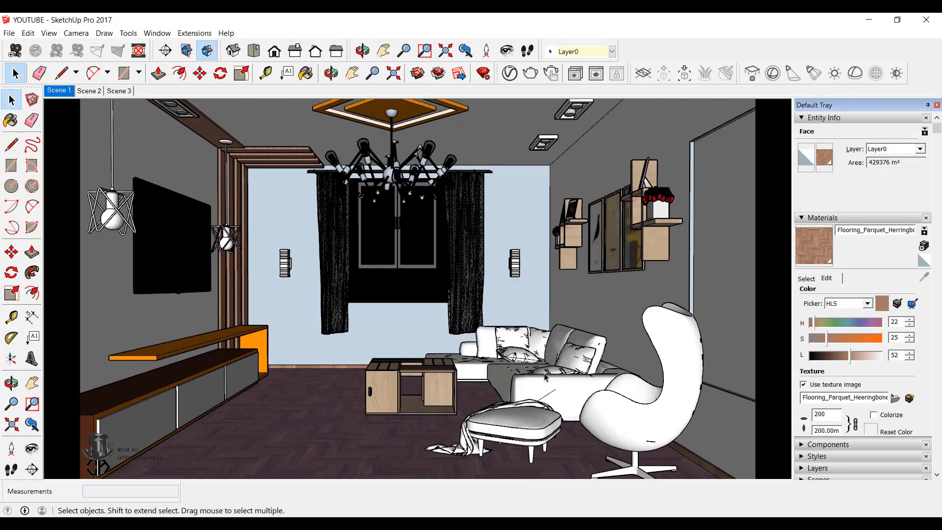
# - Open the sofa group for editing and select the geometry of its armrest and end bolster
pyautogui.moveTo(550, 386); pyautogui.dragTo(527, 308, button='middle')
pyautogui.click(564, 427)
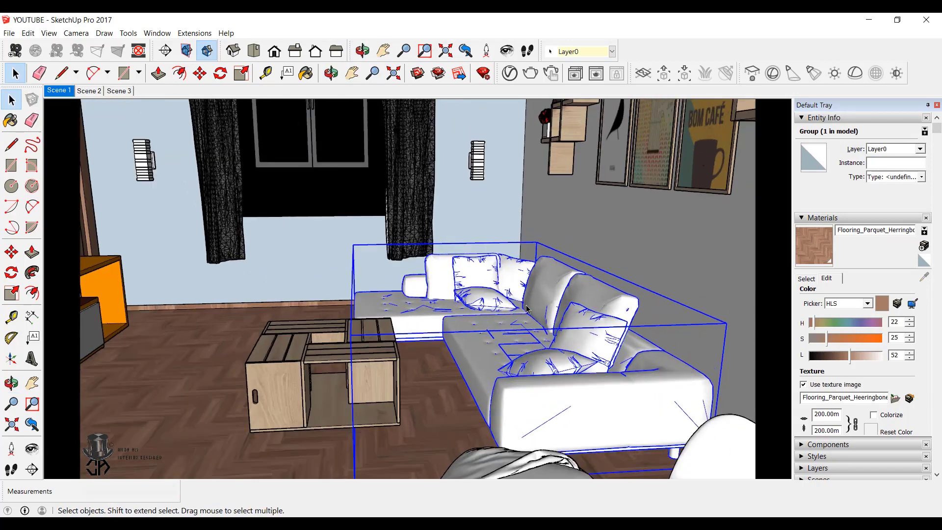
pyautogui.doubleClick(546, 405)
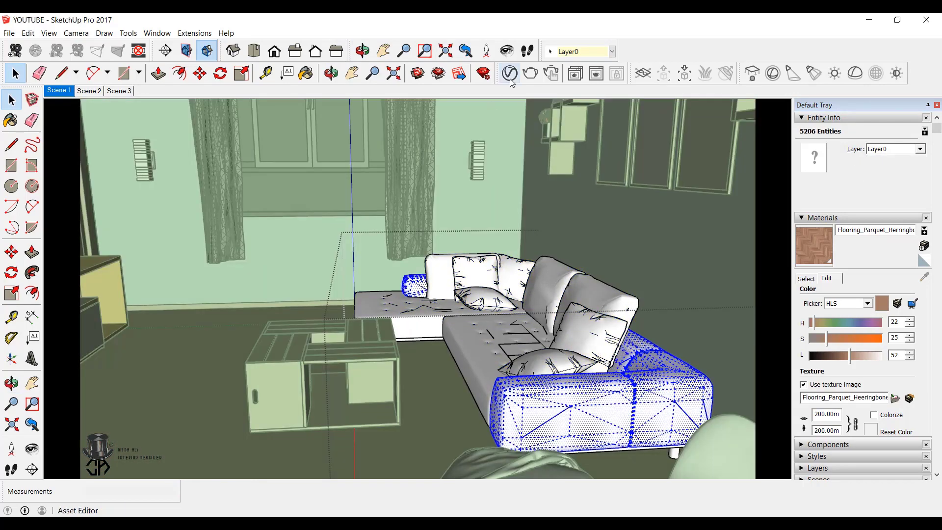
# - Add a wool material from the V-Ray Fabric library for the selected sofa parts
pyautogui.click(510, 79)
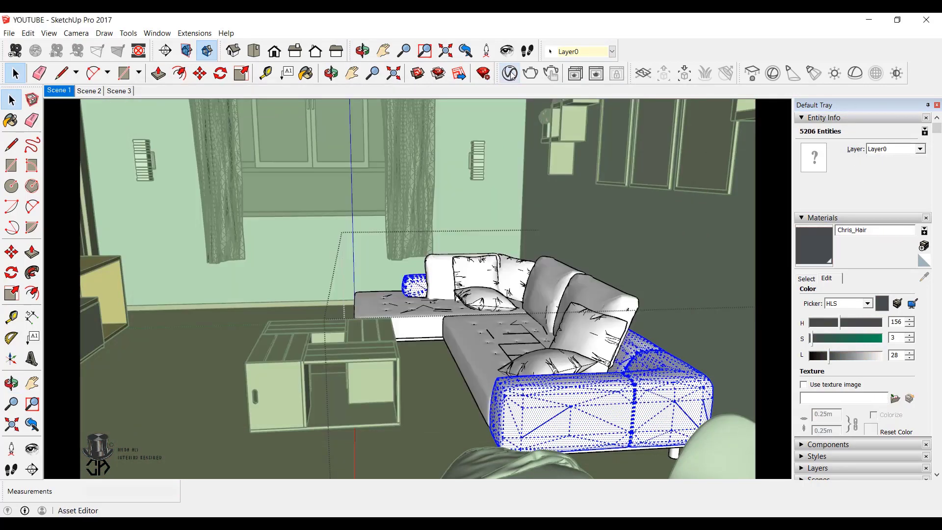
pyautogui.click(512, 76)
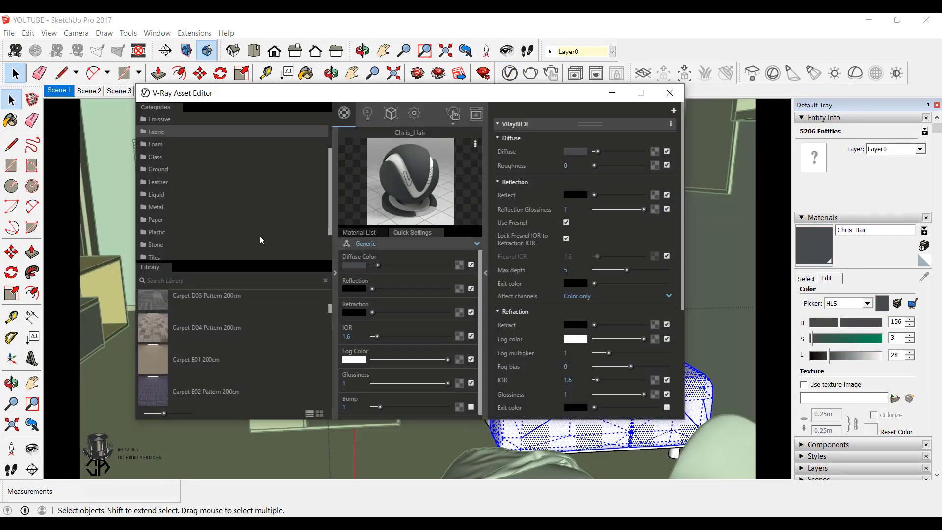
pyautogui.scroll(-15, 211, 388)
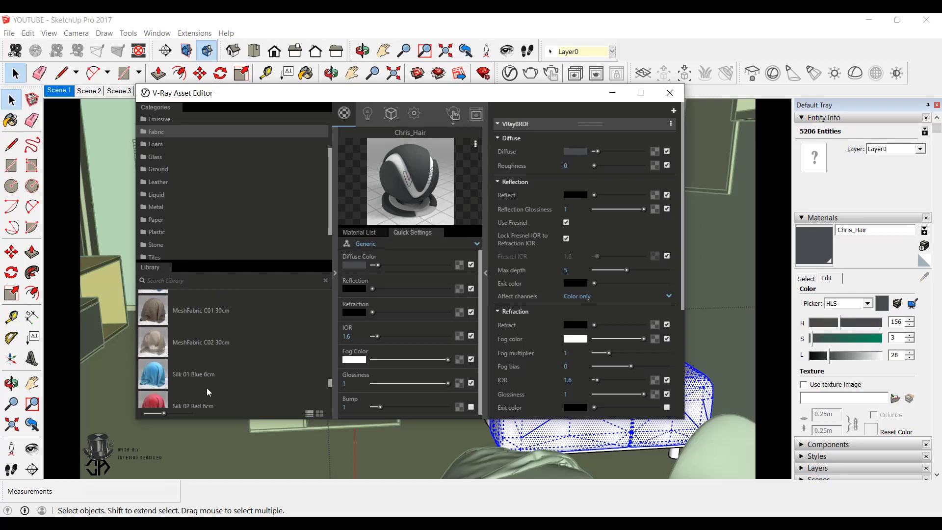
pyautogui.scroll(-3, 214, 380)
pyautogui.moveTo(214, 380); pyautogui.dragTo(409, 175)
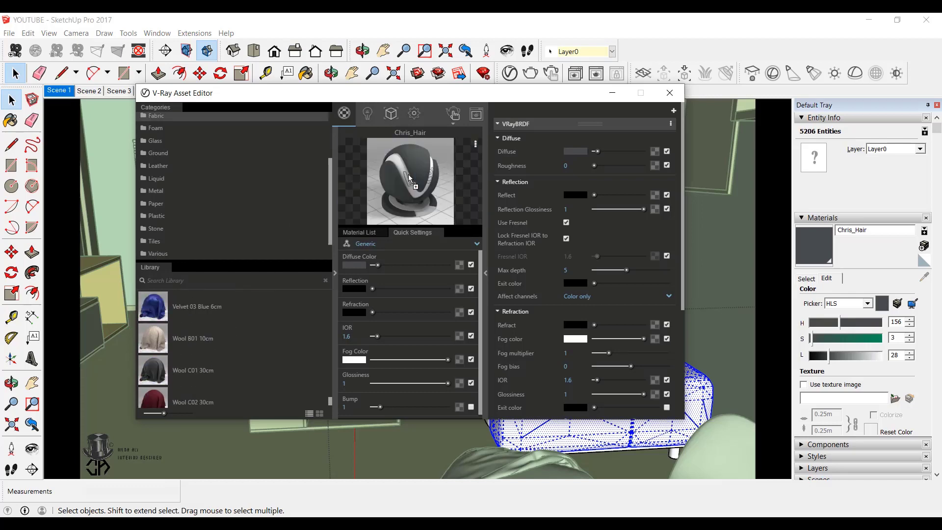
# - Paint the sofa's selected armrests, its seat cushions, chaise side and back cushions with the Wool B01 10cm material
pyautogui.click(735, 234)
pyautogui.press('b')
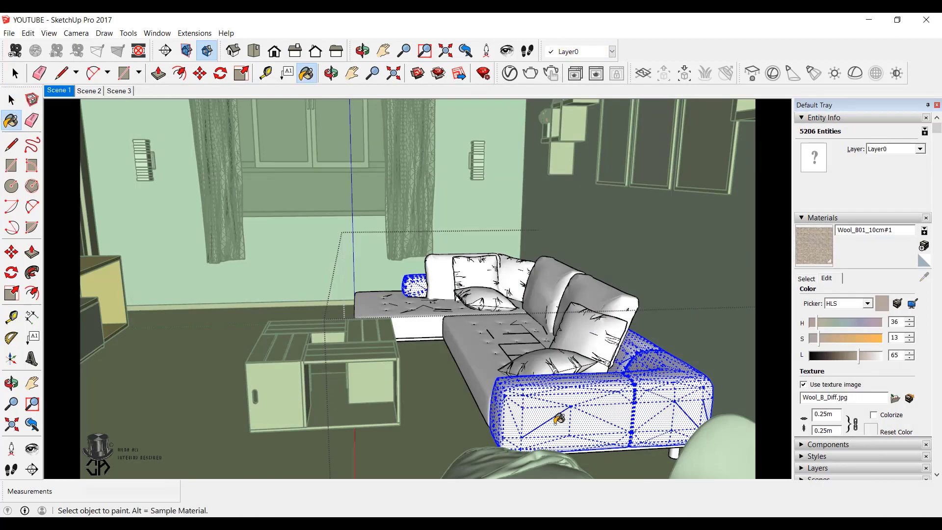
pyautogui.click(557, 420)
pyautogui.click(505, 356)
pyautogui.click(443, 317)
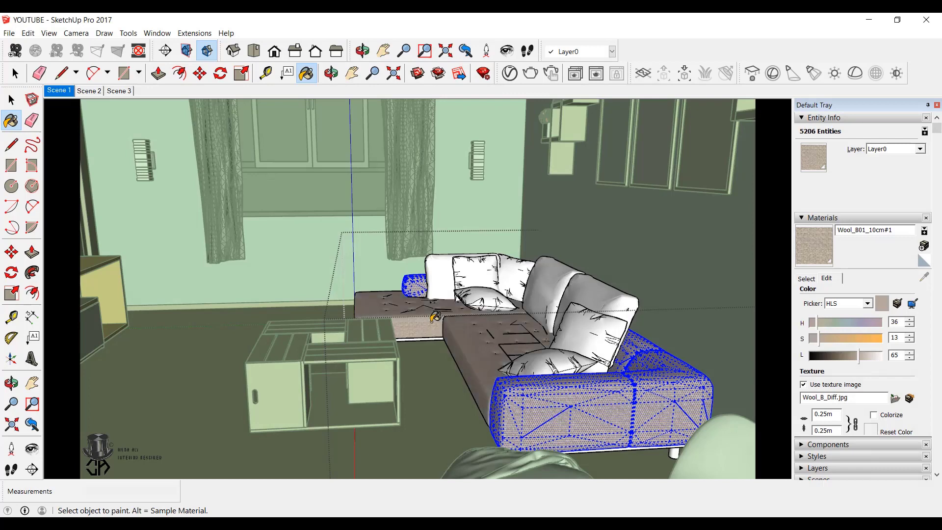
pyautogui.scroll(3, 467, 376)
pyautogui.click(631, 276)
pyautogui.click(631, 276)
pyautogui.moveTo(473, 231); pyautogui.dragTo(487, 257, button='middle')
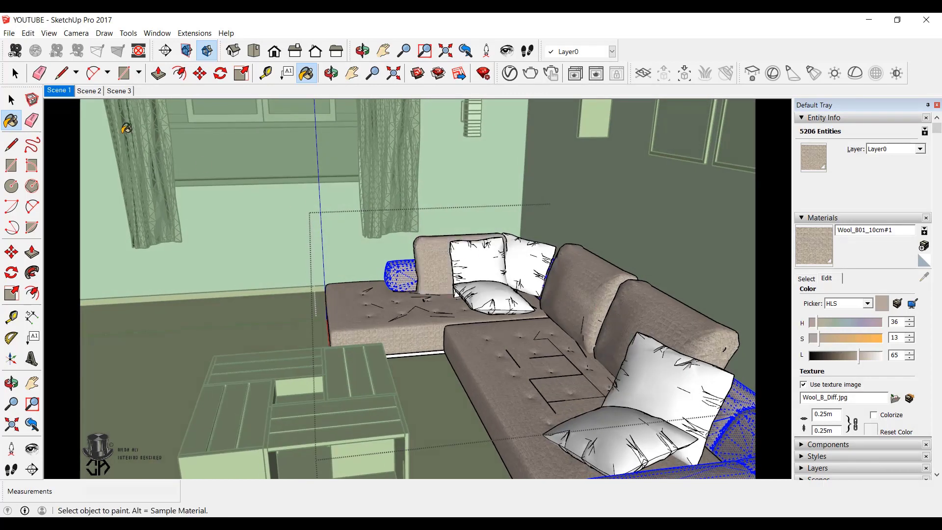
# - Add Fabric E02 20cm from the V-Ray Fabric library and paint the sofa's throw pillows with it
pyautogui.click(510, 73)
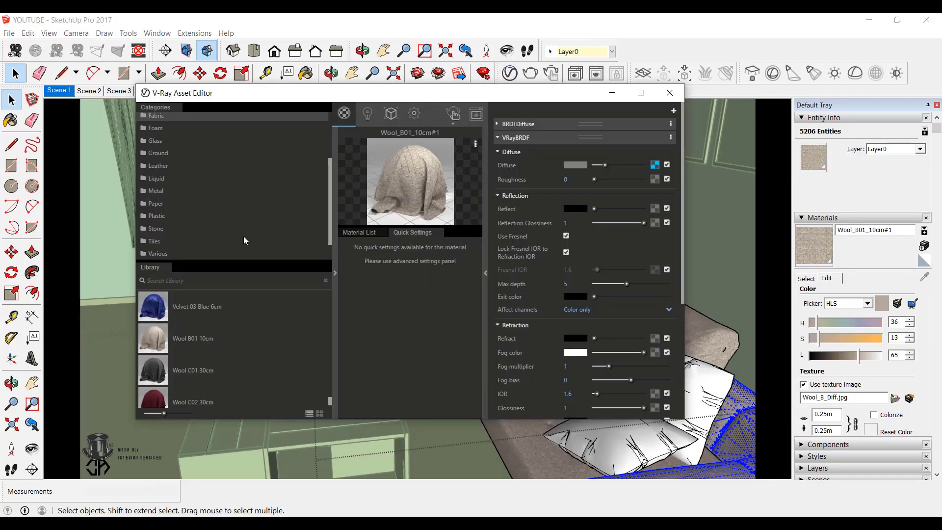
pyautogui.scroll(10, 192, 347)
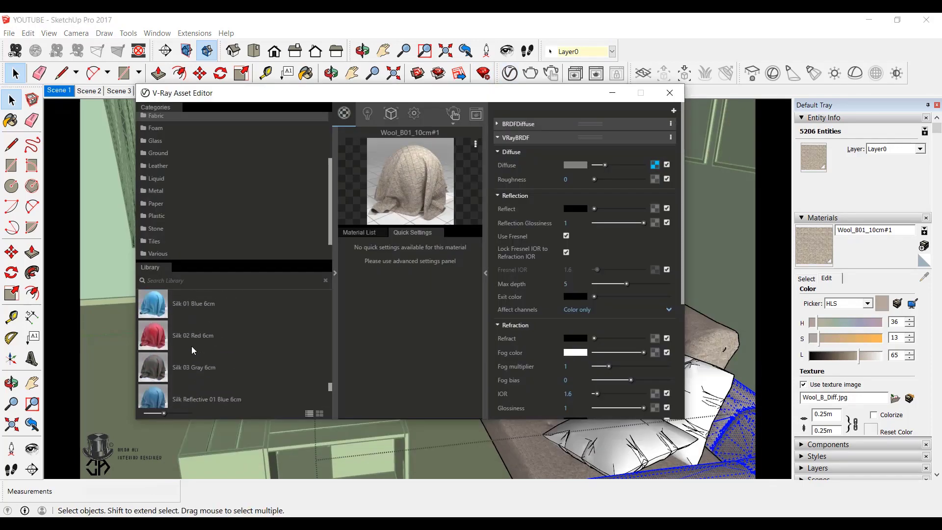
pyautogui.scroll(10, 192, 346)
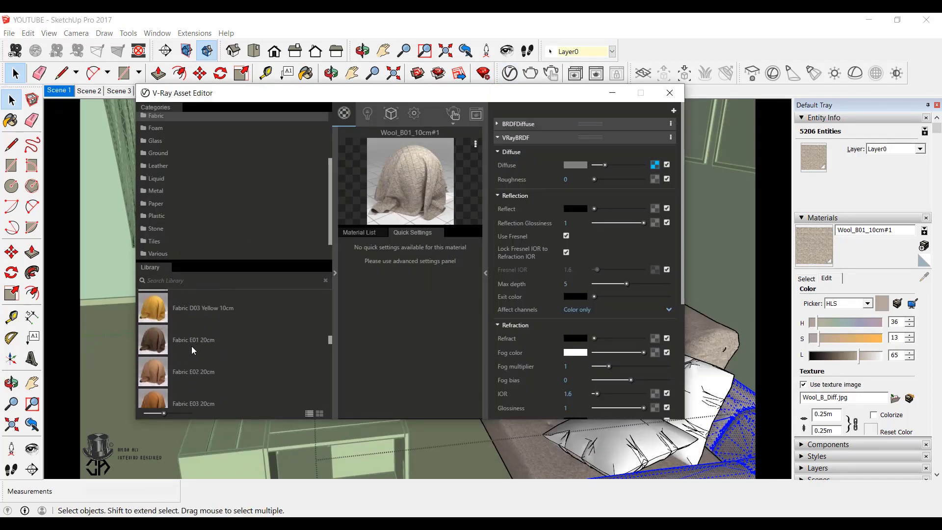
pyautogui.moveTo(248, 336); pyautogui.dragTo(405, 186)
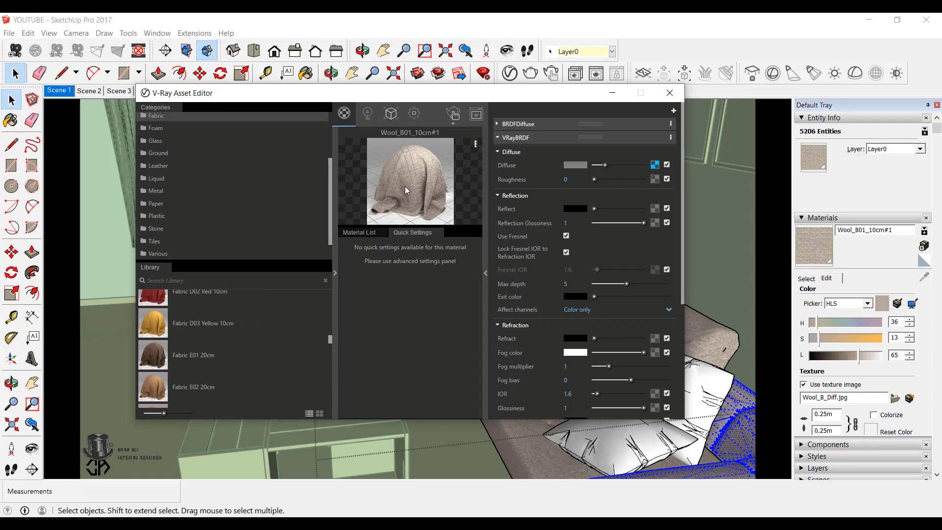
pyautogui.click(613, 93)
pyautogui.click(812, 246)
pyautogui.click(628, 426)
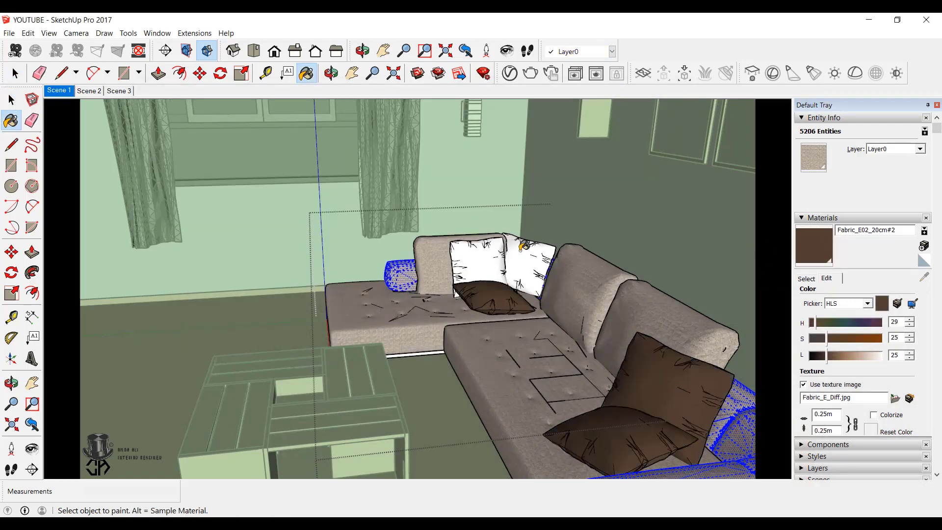
pyautogui.click(523, 246)
# - Add the Aluminum Brushed 5cm material from the V-Ray Metal library for the sofa's frame and legs
pyautogui.moveTo(523, 245)
pyautogui.mouseDown(button='middle')
pyautogui.moveTo(618, 446)
pyautogui.moveTo(658, 439)
pyautogui.mouseUp(button='middle')
pyautogui.scroll(3, 618, 445)
pyautogui.click(11, 100)
pyautogui.click(510, 73)
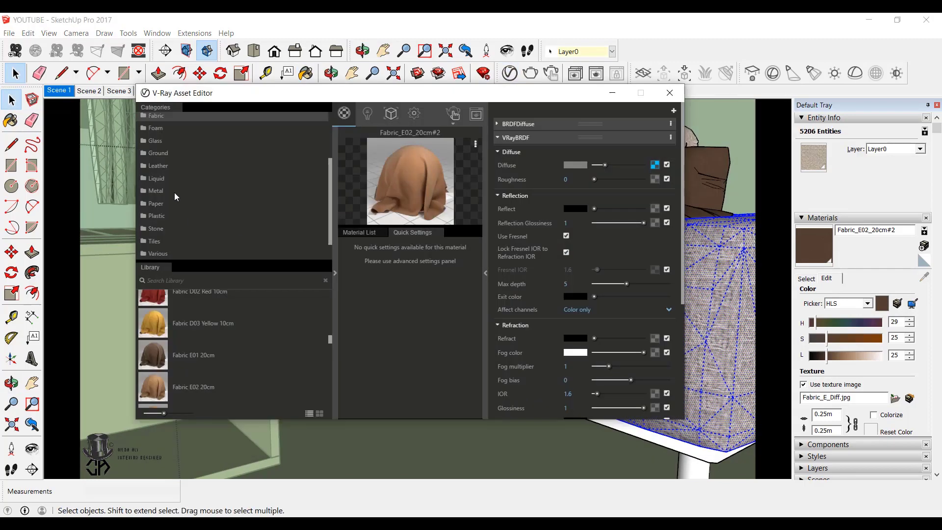
pyautogui.click(175, 191)
pyautogui.scroll(-1, 175, 215)
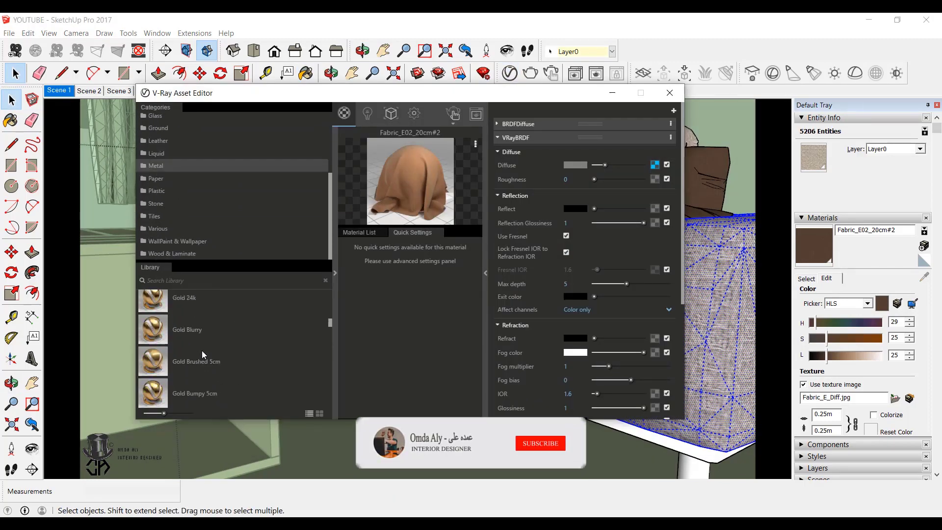
pyautogui.scroll(5, 202, 350)
pyautogui.moveTo(208, 336)
pyautogui.mouseDown()
pyautogui.moveTo(356, 268)
pyautogui.moveTo(424, 192)
pyautogui.mouseUp()
pyautogui.click(613, 93)
# - Paint the sofa's base frame and the legs along its front with the brushed aluminum material
pyautogui.scroll(-2, 145, 235)
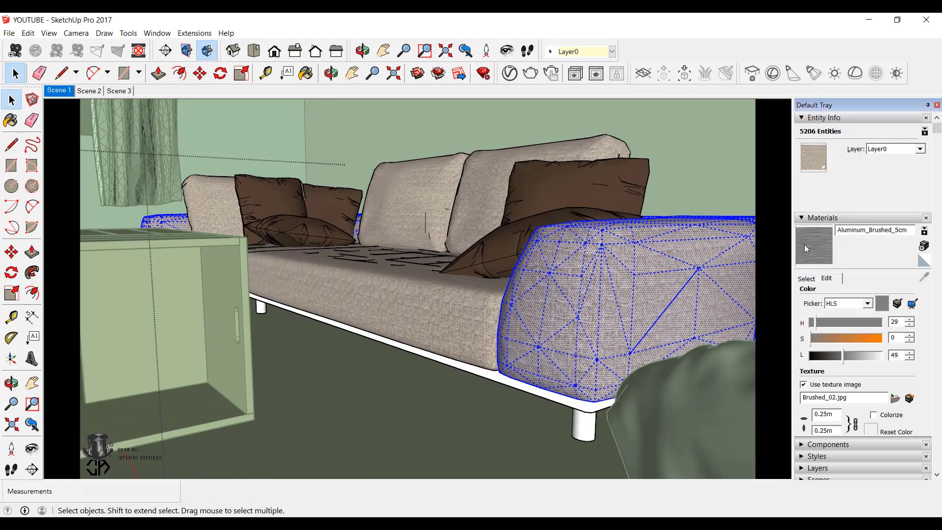
pyautogui.click(807, 249)
pyautogui.scroll(3, 586, 411)
pyautogui.click(589, 380)
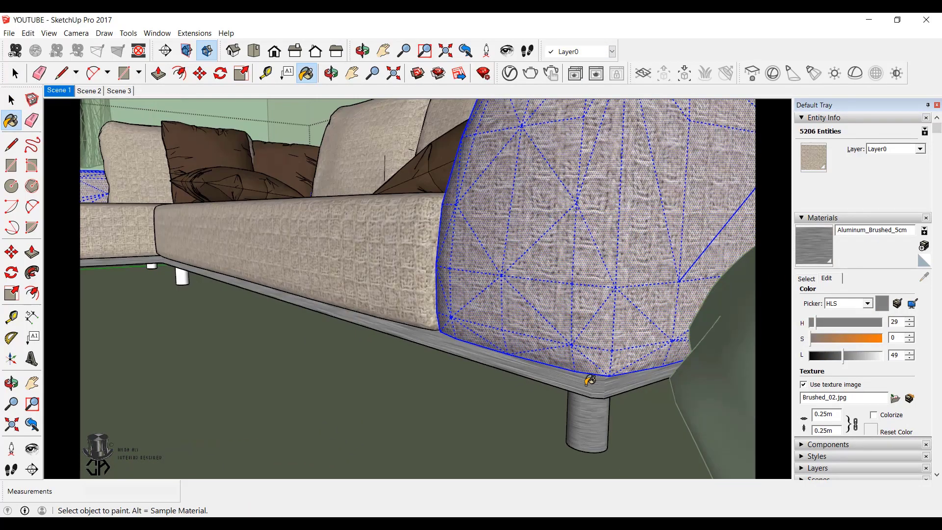
pyautogui.click(182, 272)
pyautogui.scroll(2, 154, 263)
pyautogui.click(155, 263)
# - Paint the outer leg under the chaise with the brushed aluminum and return to Scene 1
pyautogui.scroll(-6, 225, 270)
pyautogui.moveTo(273, 278); pyautogui.dragTo(226, 311, button='middle')
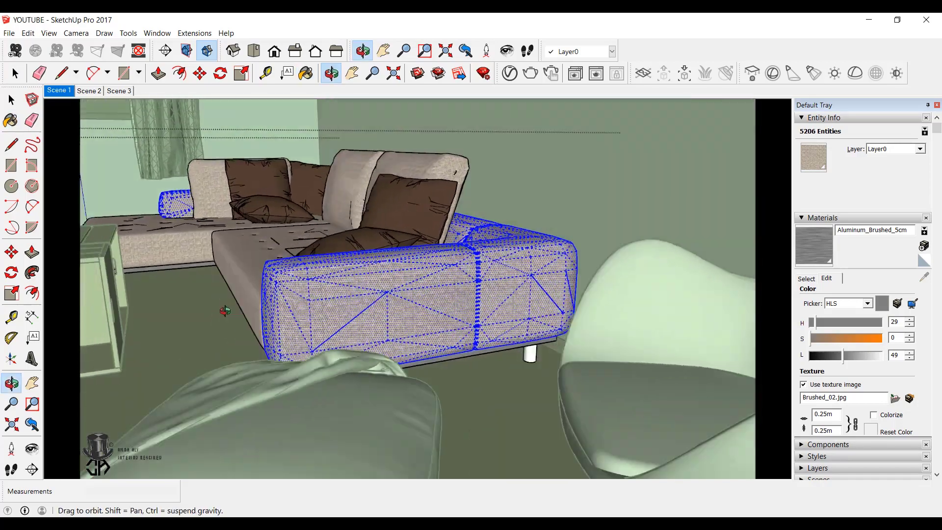
pyautogui.scroll(1, 536, 350)
pyautogui.scroll(-3, 410, 293)
pyautogui.scroll(3, 97, 234)
pyautogui.moveTo(96, 234); pyautogui.dragTo(244, 234, button='middle')
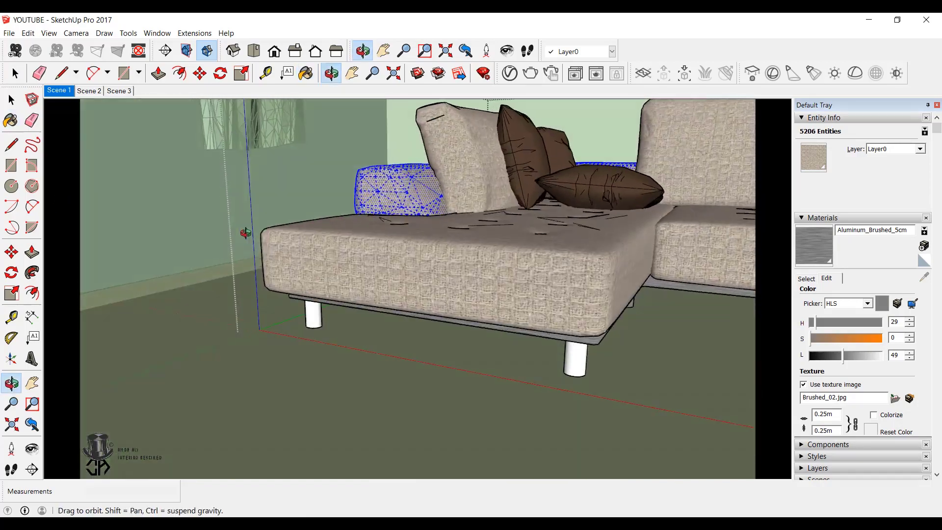
pyautogui.click(316, 317)
pyautogui.click(11, 100)
pyautogui.click(70, 93)
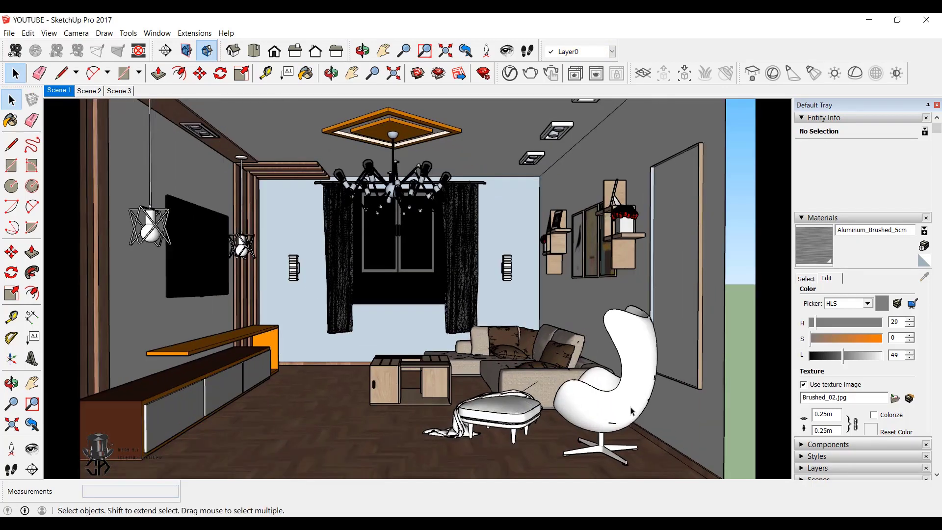
# - Open the egg chair component for editing and paint its seat shell with MeshFabric B01 18cm from the V-Ray Fabric library
pyautogui.scroll(3, 632, 411)
pyautogui.doubleClick(630, 410)
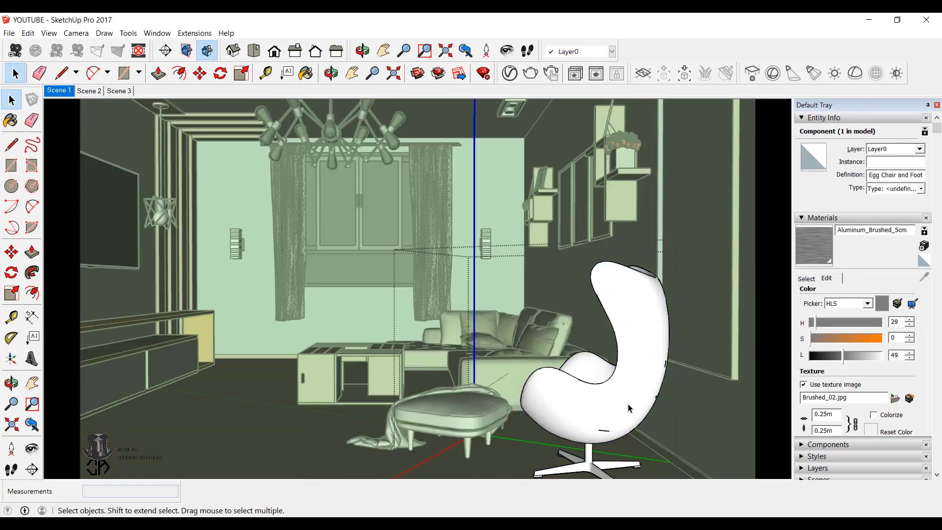
pyautogui.click(510, 74)
pyautogui.scroll(3, 170, 190)
pyautogui.click(167, 189)
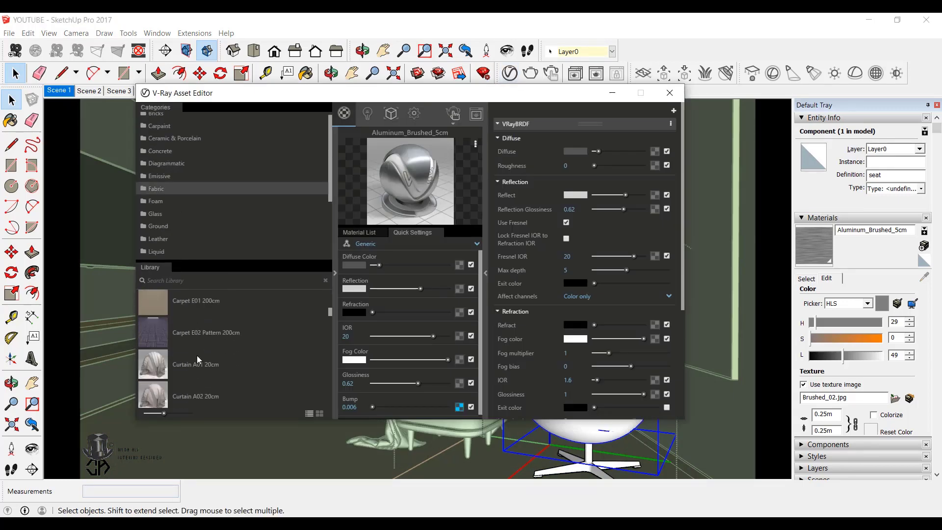
pyautogui.scroll(-5, 196, 356)
pyautogui.scroll(-2, 197, 356)
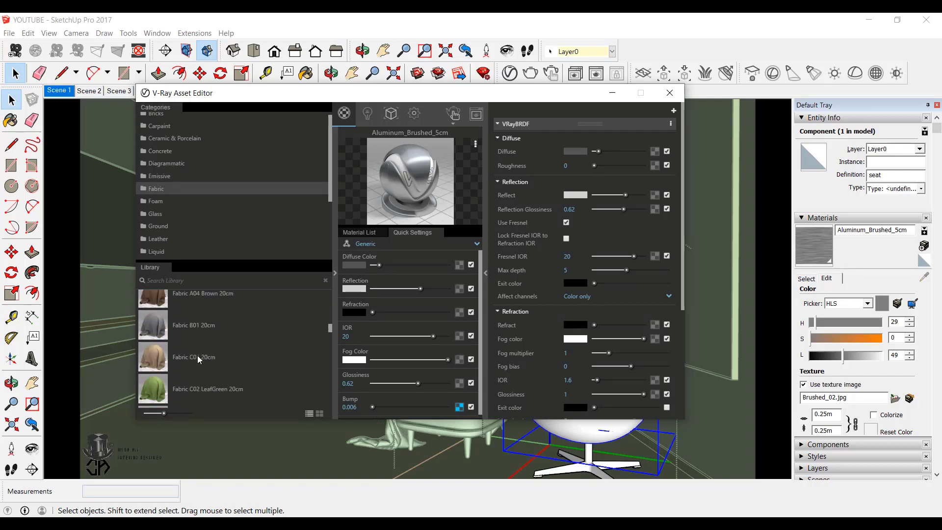
pyautogui.scroll(-5, 197, 356)
pyautogui.scroll(-5, 197, 354)
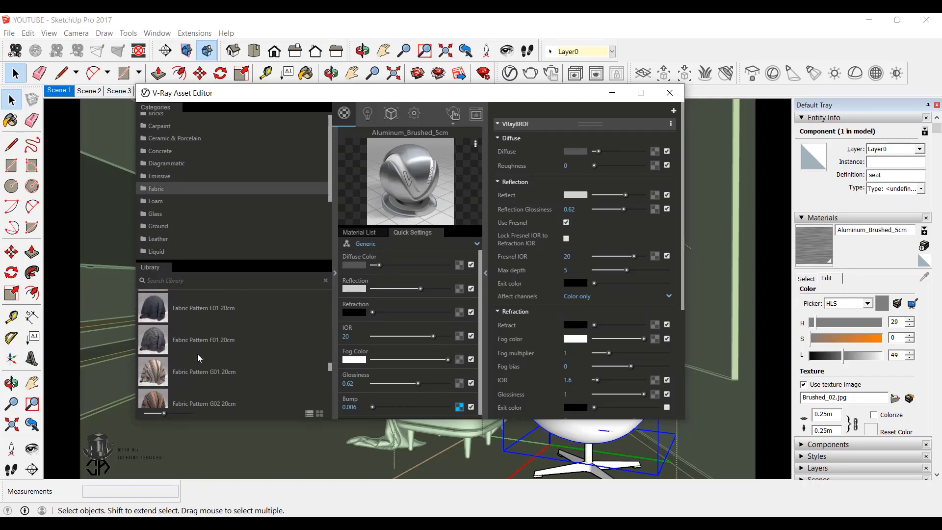
pyautogui.moveTo(158, 335); pyautogui.dragTo(364, 249)
pyautogui.click(613, 93)
pyautogui.press('b')
pyautogui.click(570, 364)
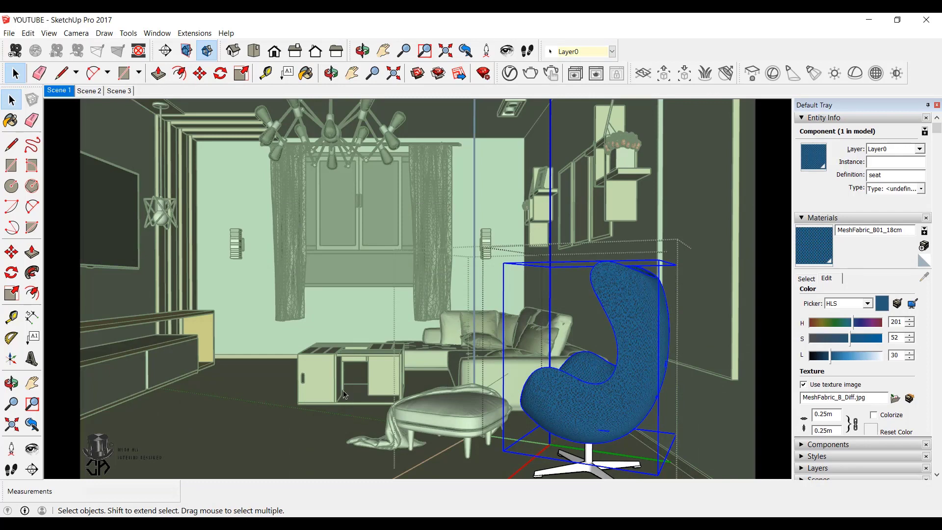
# - Add Veneer D02 120cm from the V-Ray Wood & Laminate library and paint the egg chair's star-shaped foot with it
pyautogui.click(510, 73)
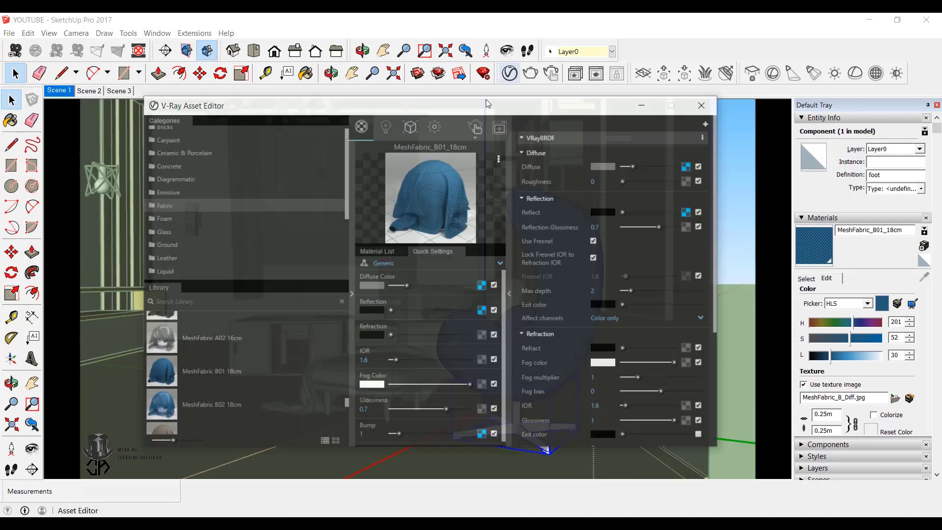
pyautogui.scroll(-3, 173, 221)
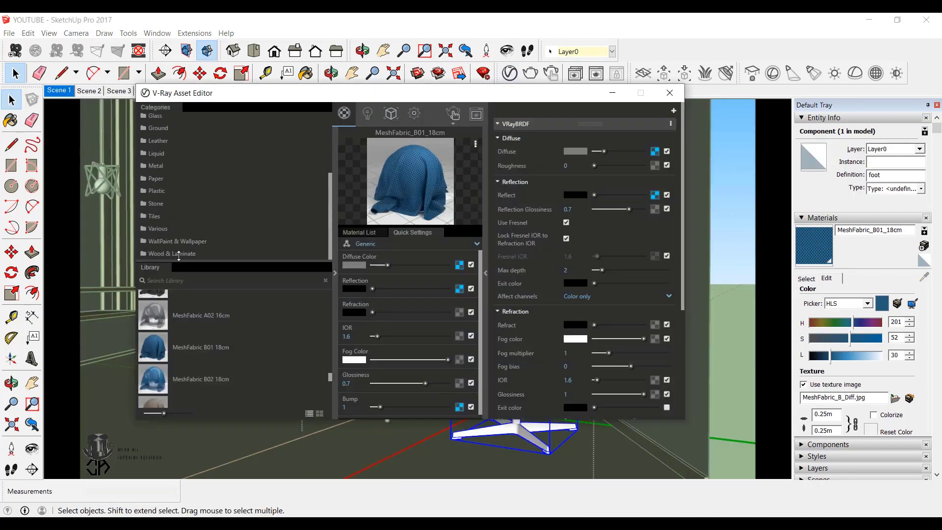
pyautogui.click(187, 254)
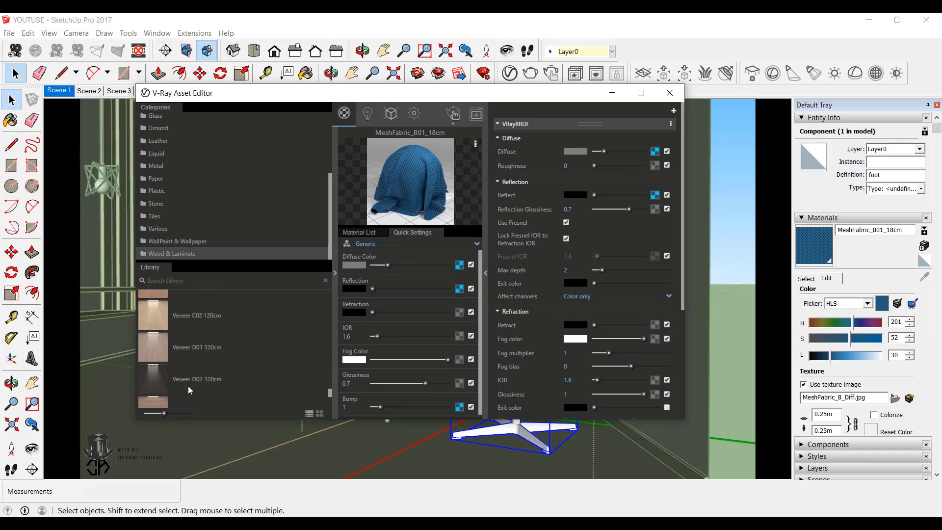
pyautogui.moveTo(187, 386); pyautogui.dragTo(400, 191)
pyautogui.click(11, 120)
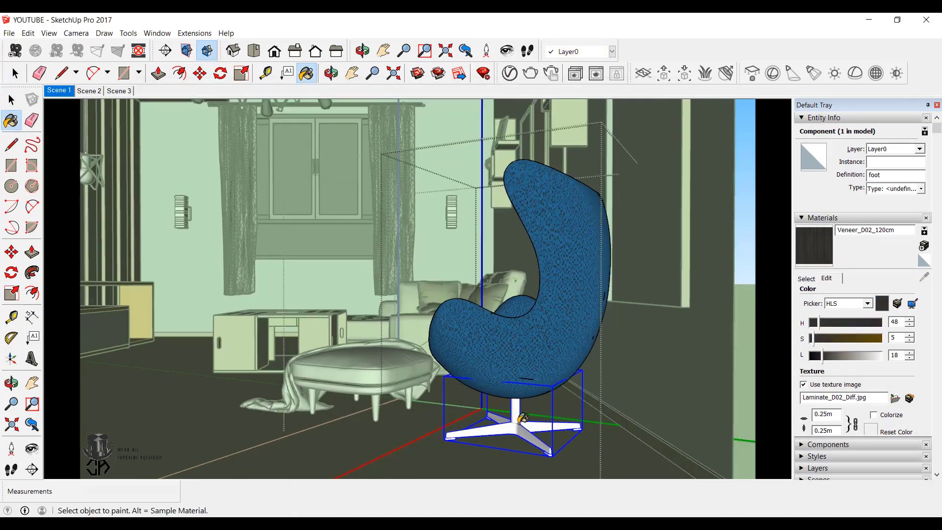
pyautogui.press('space')
# - Open the footstool component for editing and paint its base frame and legs with Veneer D02 120cm
pyautogui.scroll(3, 362, 385)
pyautogui.doubleClick(369, 378)
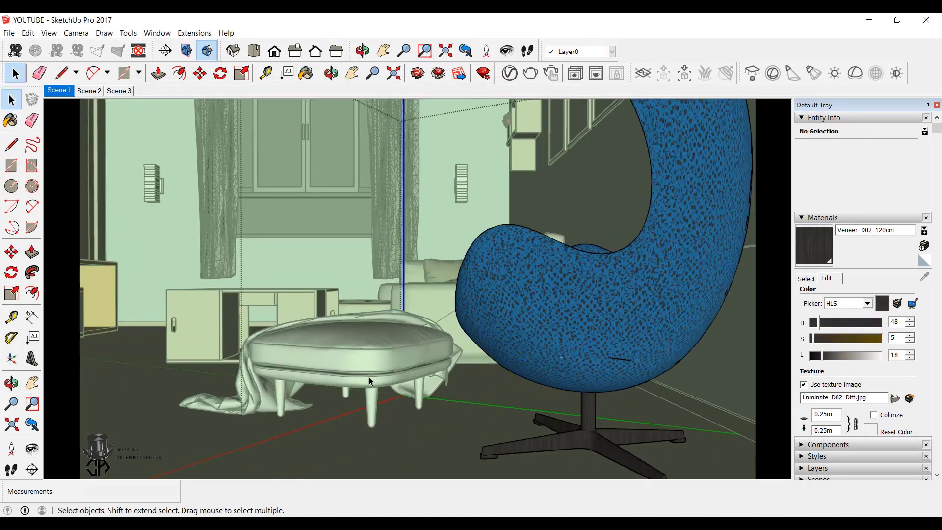
pyautogui.click(370, 380)
pyautogui.scroll(3, 369, 380)
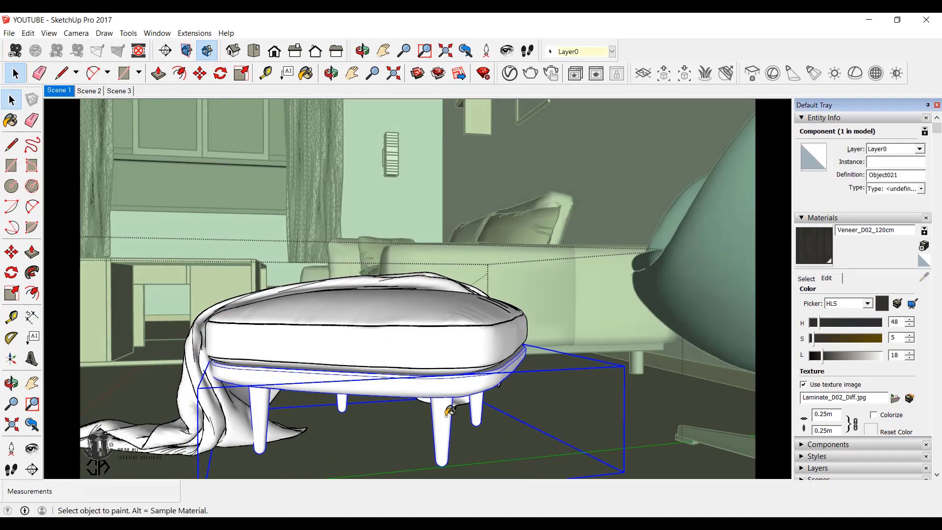
pyautogui.click(449, 412)
pyautogui.scroll(-3, 407, 371)
# - Add Fabric B01 20cm from the V-Ray Fabric library and paint the blanket draped over the footstool with it
pyautogui.moveTo(383, 354)
pyautogui.mouseDown(button='middle')
pyautogui.moveTo(334, 364)
pyautogui.moveTo(385, 390)
pyautogui.mouseUp(button='middle')
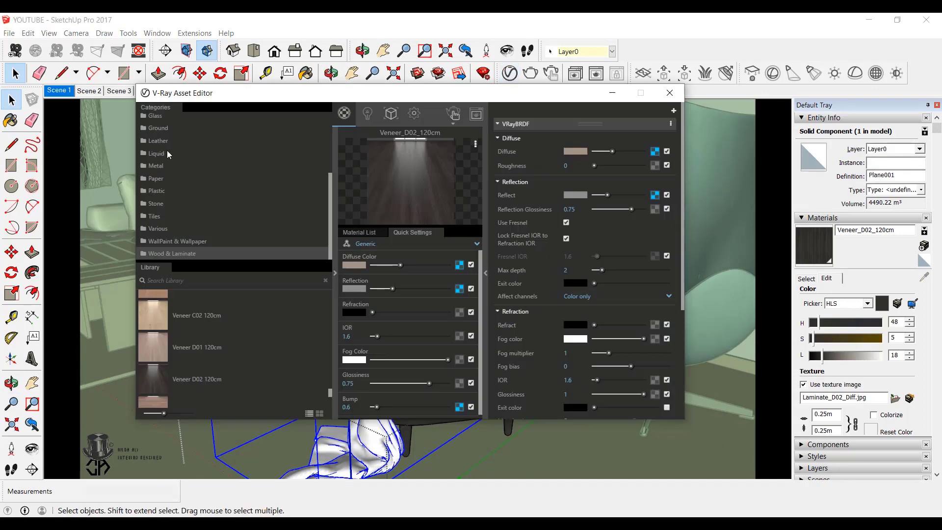
pyautogui.scroll(1, 166, 189)
pyautogui.click(162, 190)
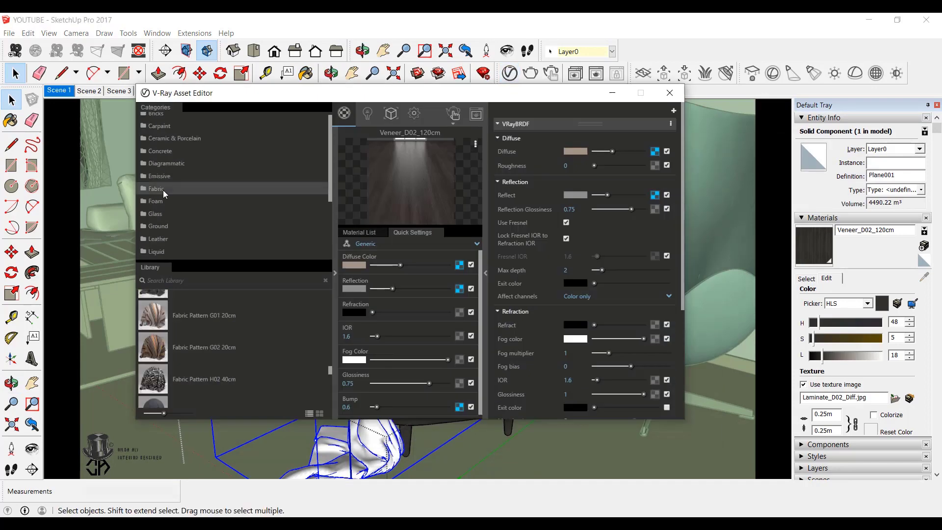
pyautogui.scroll(5, 202, 367)
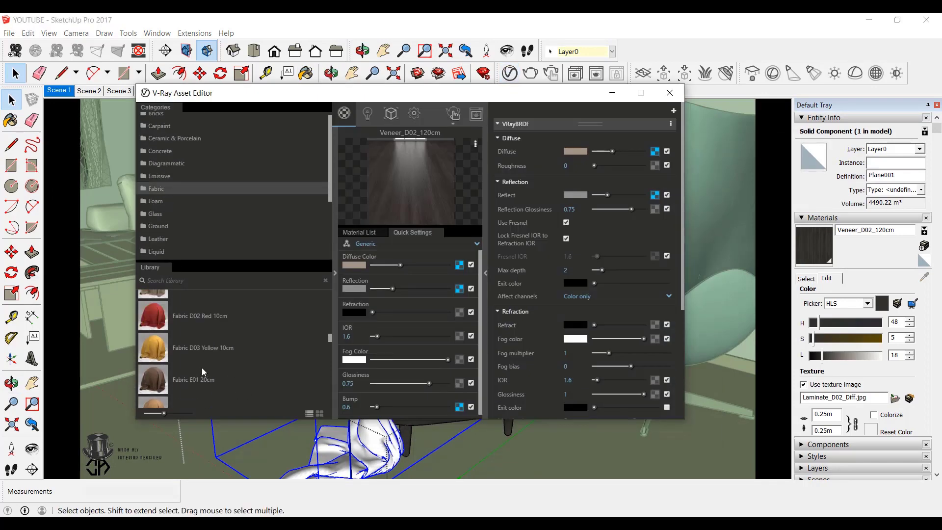
pyautogui.scroll(3, 230, 375)
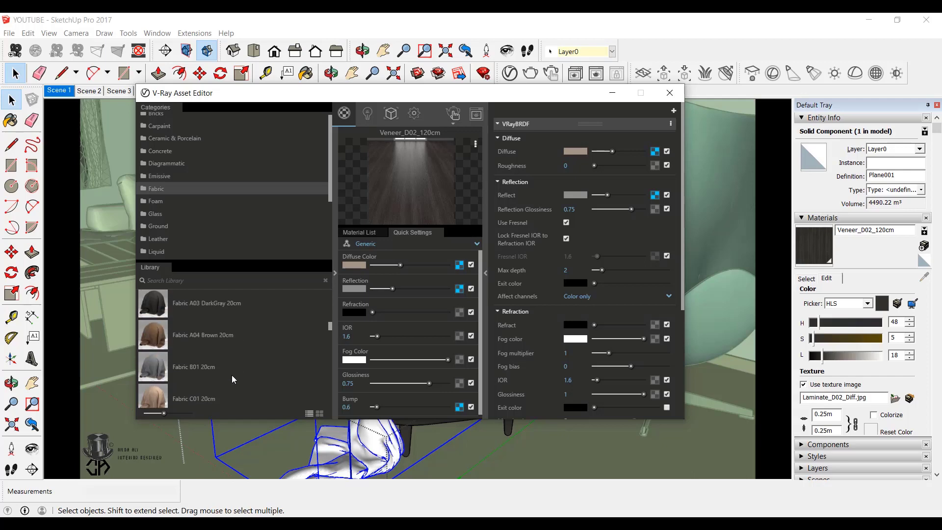
pyautogui.moveTo(173, 363); pyautogui.dragTo(407, 319)
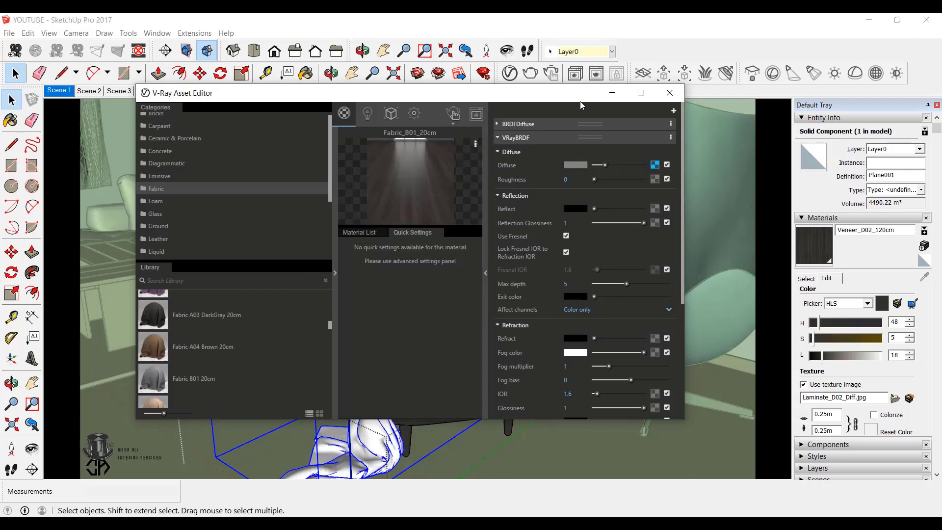
pyautogui.click(608, 97)
pyautogui.click(387, 357)
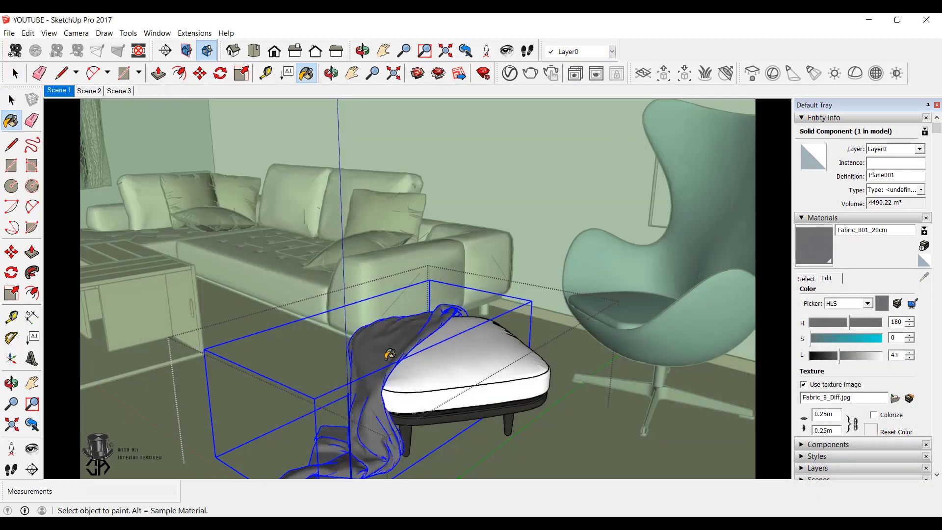
# - Return to Scene 1 and leave the footstool component's editing context
pyautogui.moveTo(388, 357); pyautogui.dragTo(310, 311, button='middle')
pyautogui.scroll(-4, 311, 311)
pyautogui.click(11, 101)
pyautogui.click(53, 90)
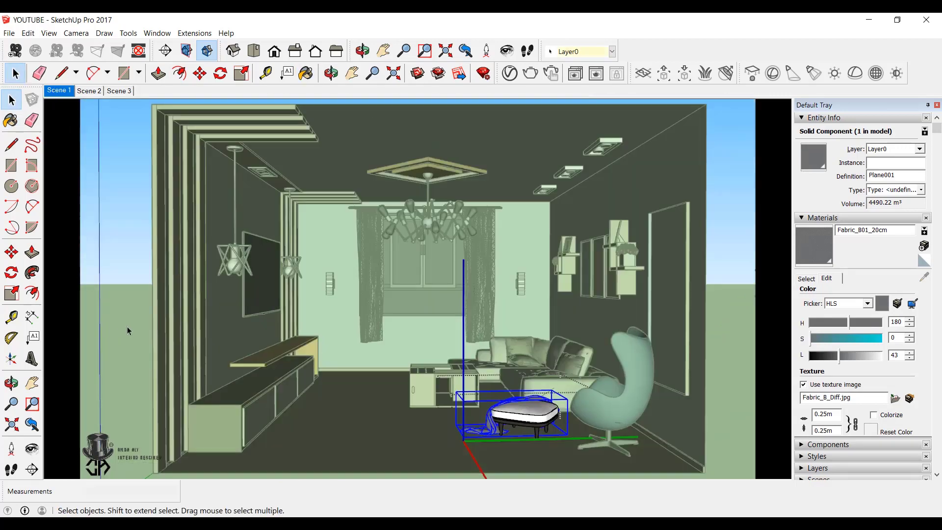
pyautogui.click(128, 326)
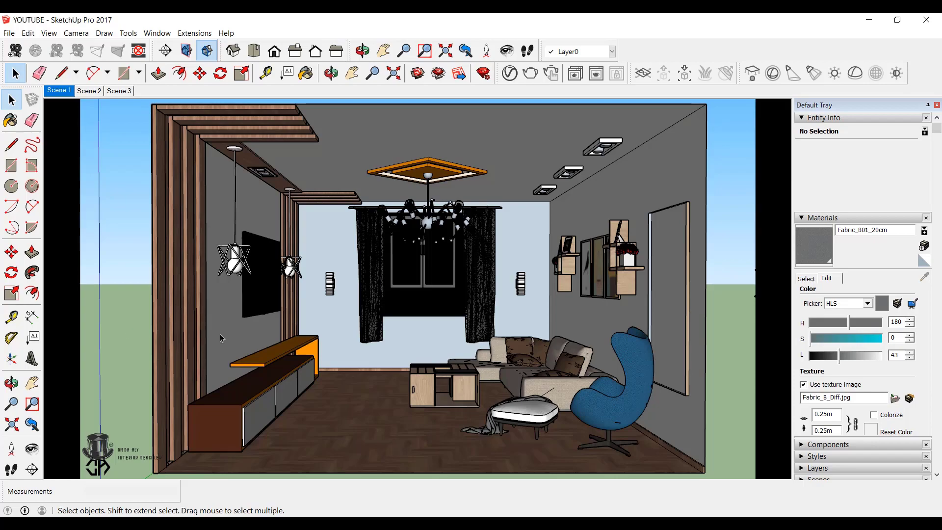
pyautogui.scroll(12, 527, 293)
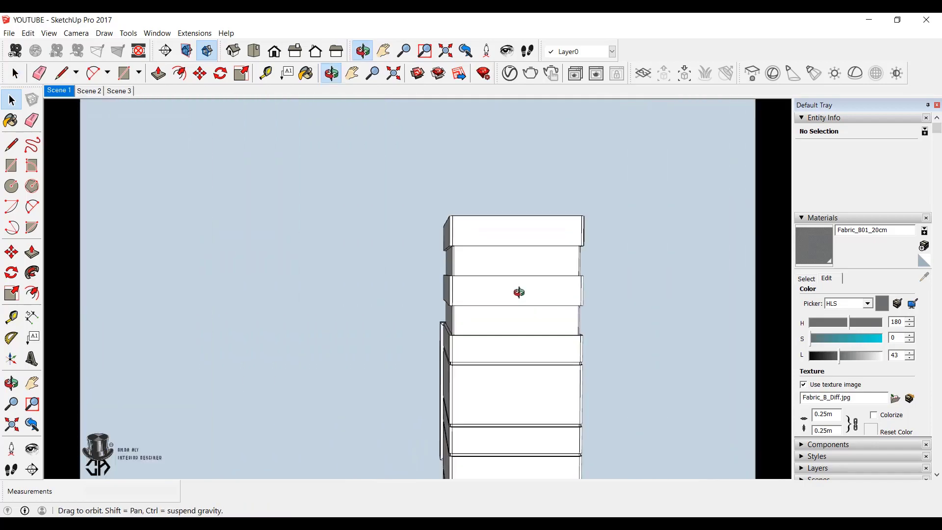
# - Open the wall light group for editing and select its banded body
pyautogui.click(519, 293)
pyautogui.moveTo(519, 292); pyautogui.dragTo(534, 316, button='middle')
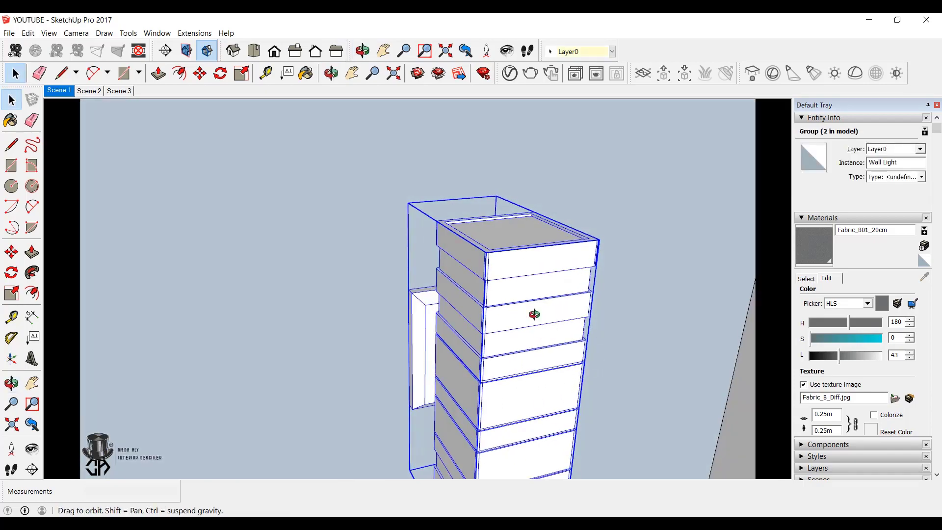
pyautogui.scroll(-2, 436, 265)
pyautogui.doubleClick(493, 321)
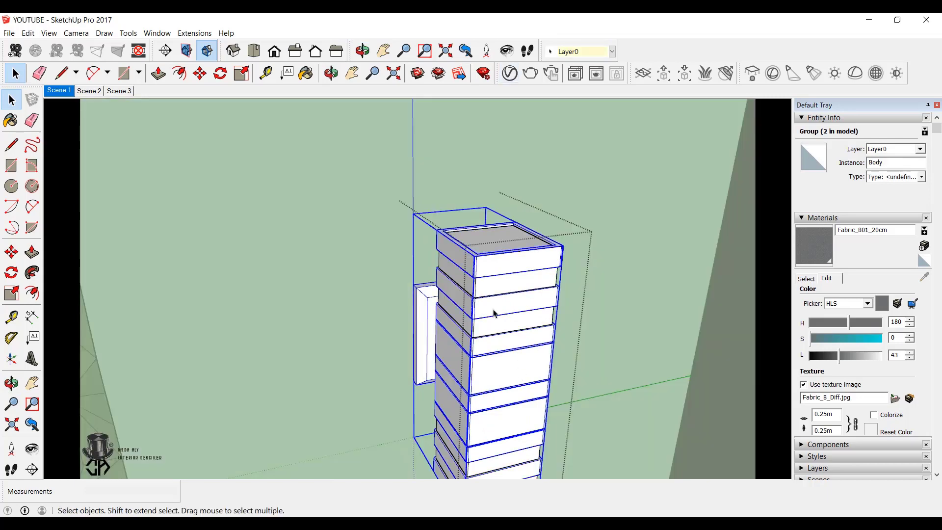
# - Add Chrome Black from the V-Ray Metal library and paint the wall light's body with it
pyautogui.click(511, 75)
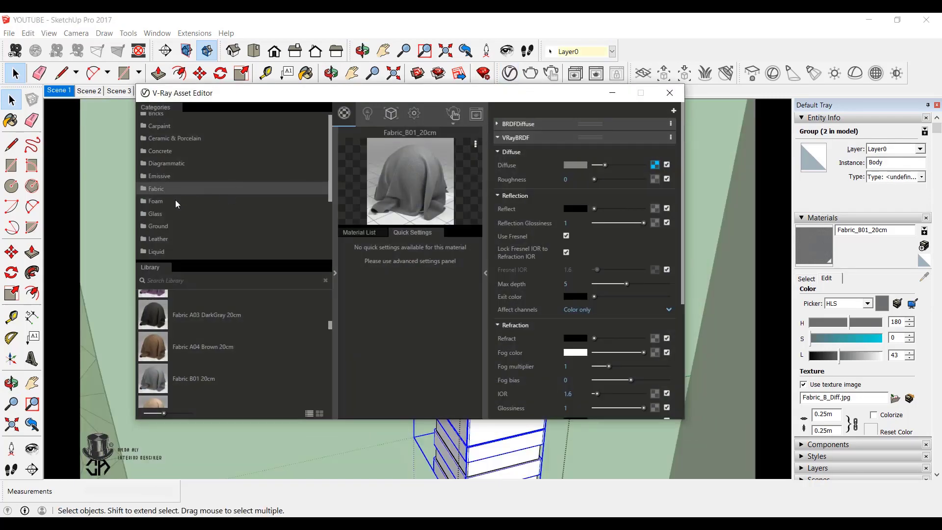
pyautogui.click(162, 131)
pyautogui.scroll(-5, 197, 326)
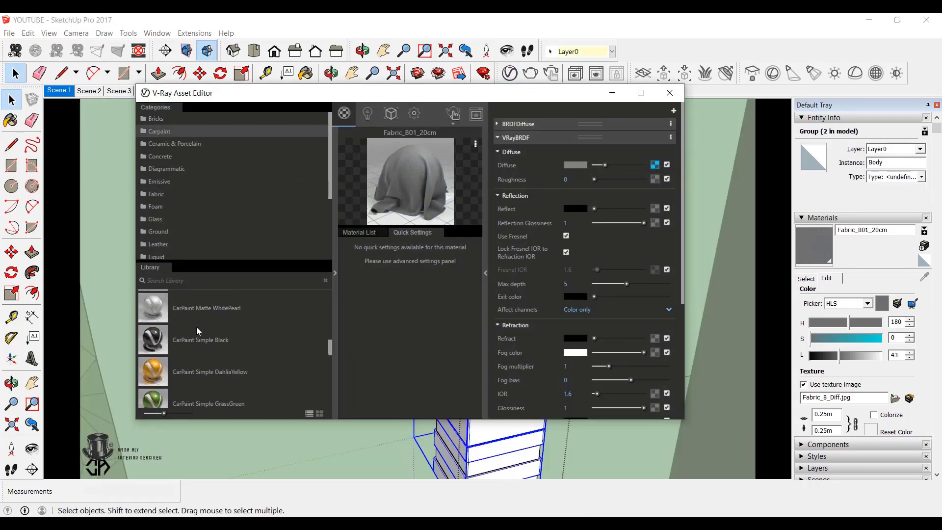
pyautogui.scroll(5, 196, 327)
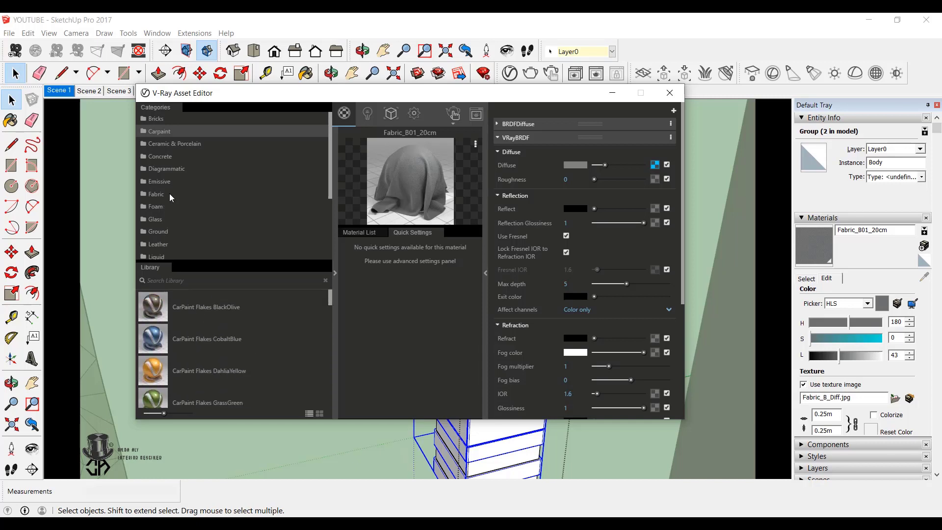
pyautogui.scroll(-3, 169, 194)
pyautogui.click(157, 171)
pyautogui.scroll(-2, 204, 360)
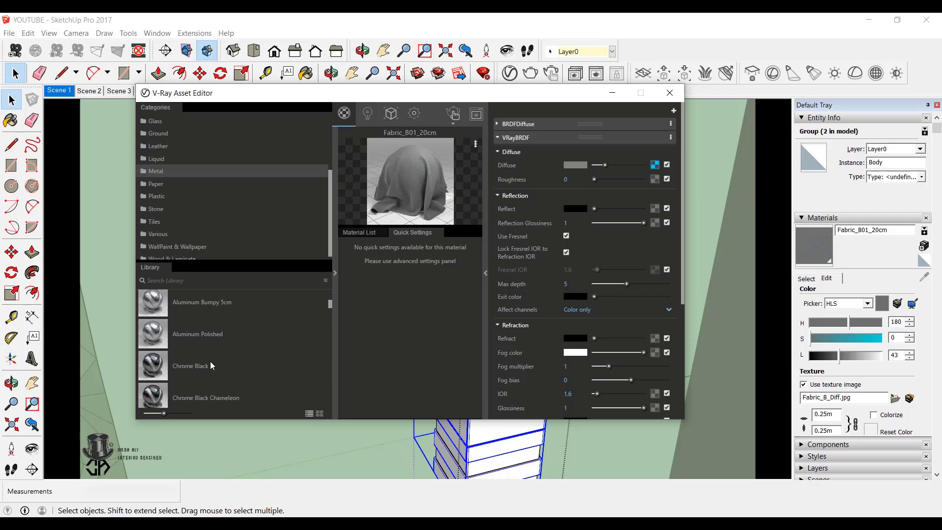
pyautogui.click(671, 93)
pyautogui.click(510, 73)
pyautogui.scroll(-1, 219, 368)
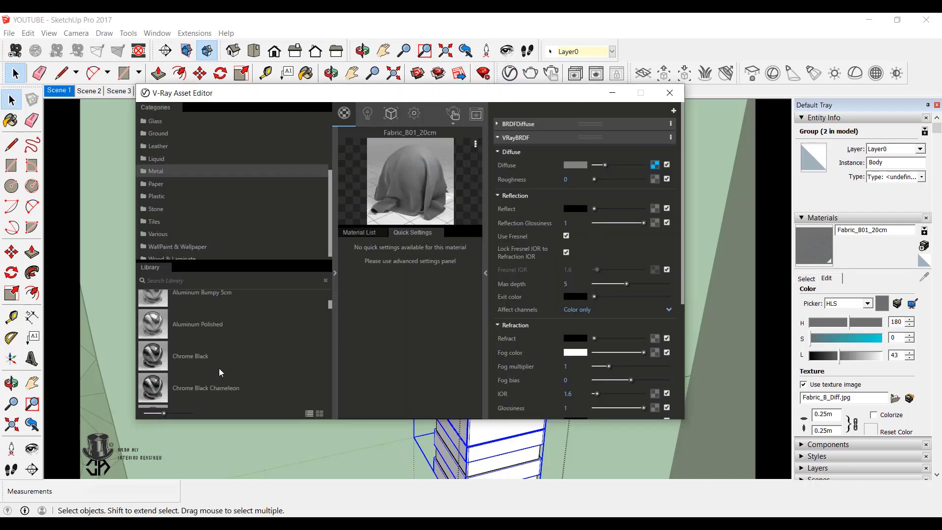
pyautogui.scroll(1, 218, 368)
pyautogui.moveTo(218, 368); pyautogui.dragTo(392, 211)
pyautogui.click(670, 93)
pyautogui.press('b')
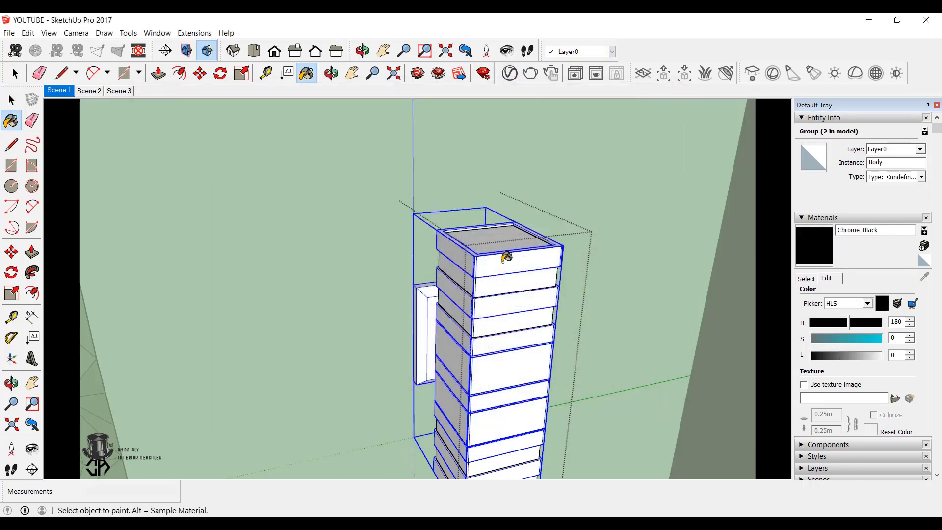
pyautogui.click(506, 254)
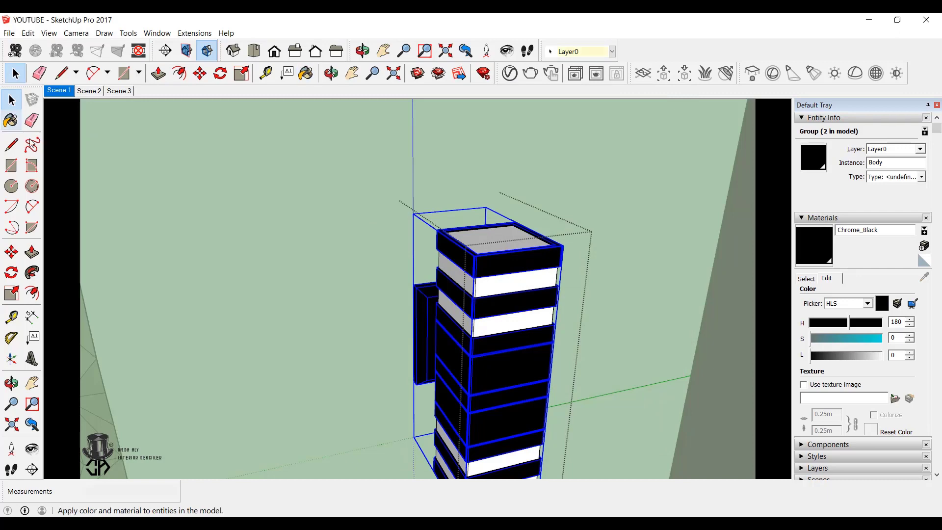
# - Select the wall light's glass and add LED 3200k from the V-Ray Emissive library
pyautogui.click(496, 292)
pyautogui.click(510, 74)
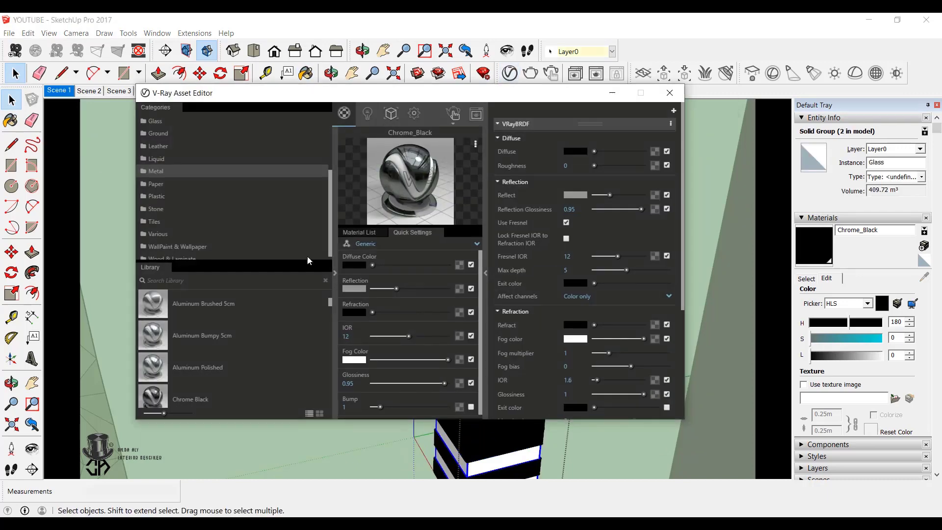
pyautogui.click(161, 183)
pyautogui.scroll(-5, 196, 330)
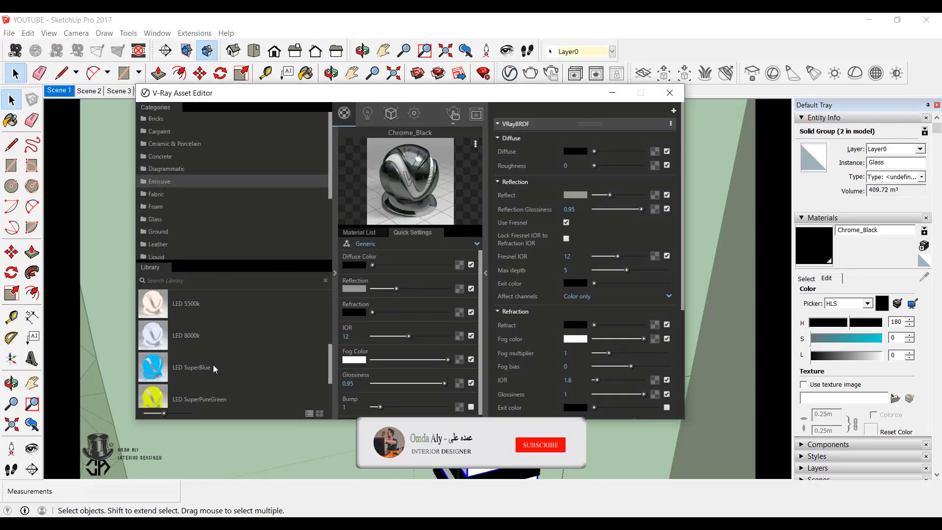
pyautogui.scroll(2, 213, 363)
pyautogui.moveTo(211, 338); pyautogui.dragTo(383, 253)
# - Lighten the LED material's emissive color to a pale cream (H 34, S 93, L 94) and paint the wall light's glass with it
pyautogui.click(361, 265)
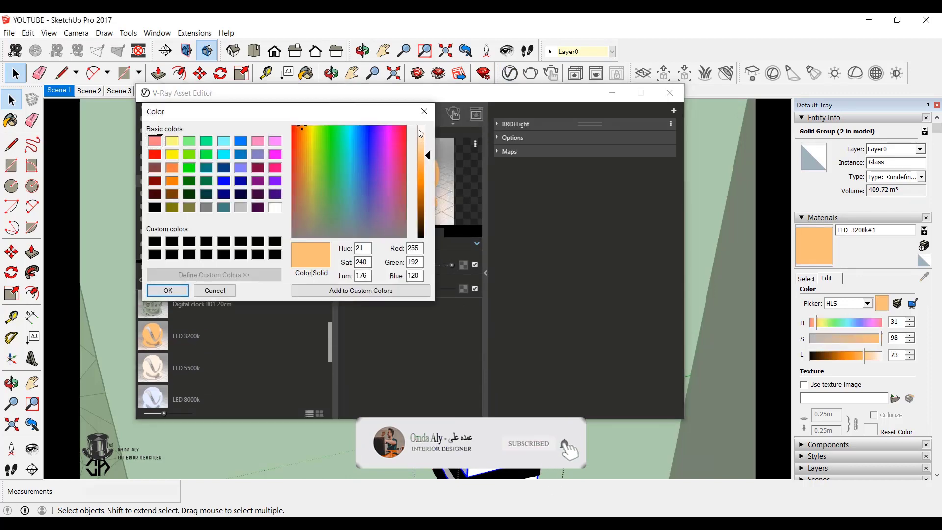
pyautogui.click(168, 291)
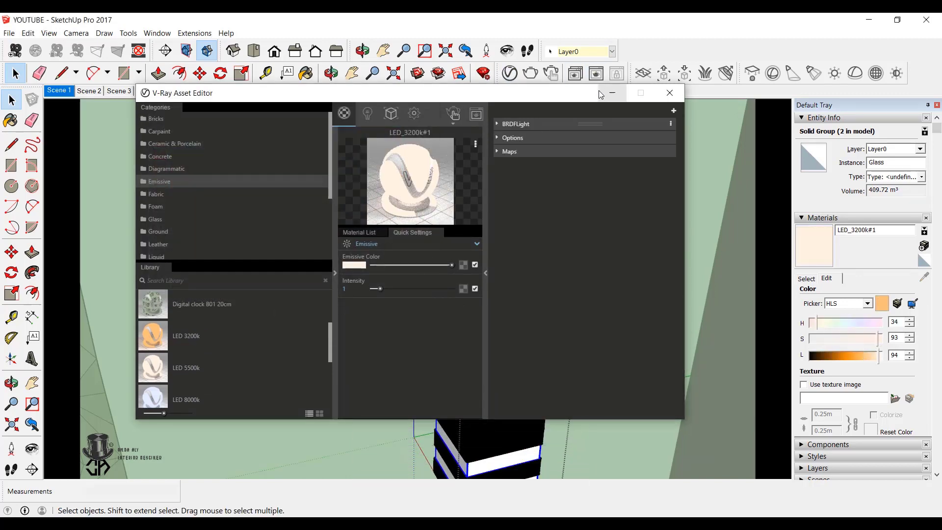
pyautogui.click(613, 93)
pyautogui.press('b')
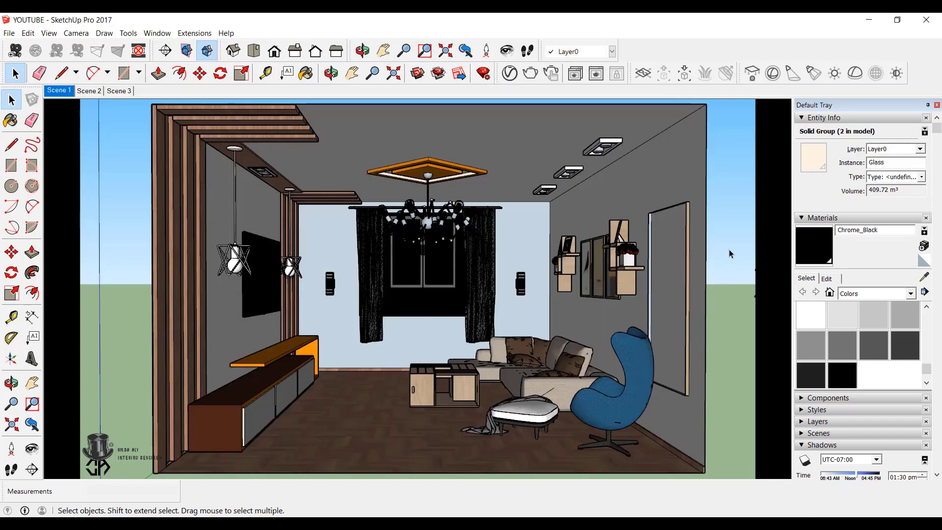
# - Open the chandelier group, paint its loft_lamp_black frame with Chrome Black and leave the group's editing context
pyautogui.scroll(6, 429, 179)
pyautogui.click(429, 183)
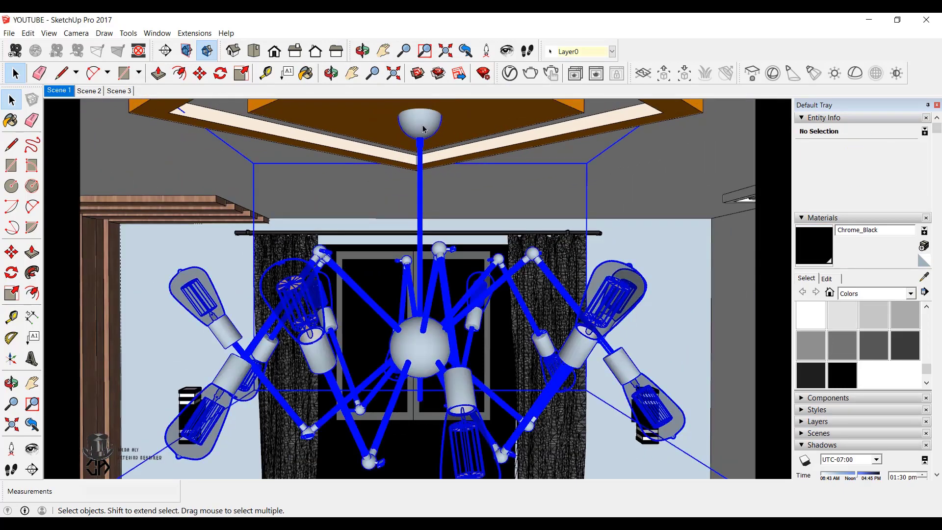
pyautogui.doubleClick(423, 124)
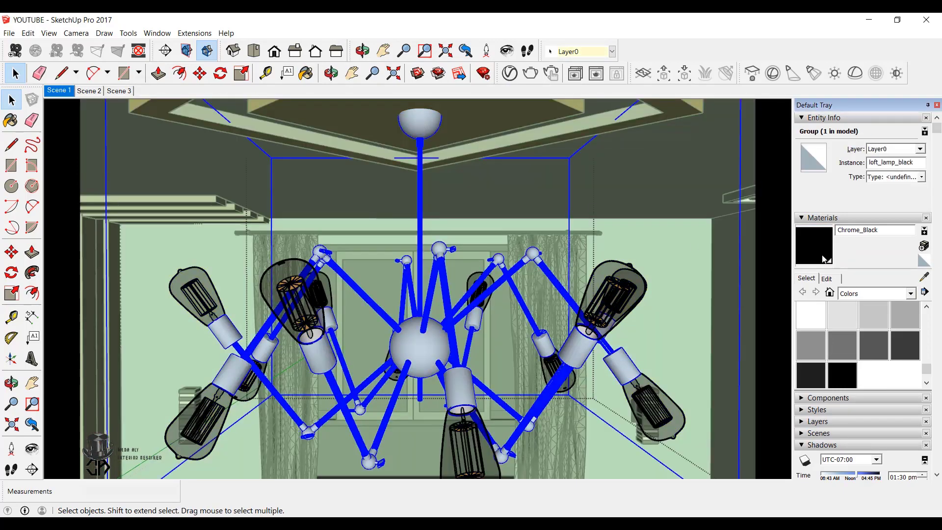
pyautogui.click(825, 259)
pyautogui.click(426, 122)
pyautogui.click(10, 98)
pyautogui.scroll(-6, 297, 220)
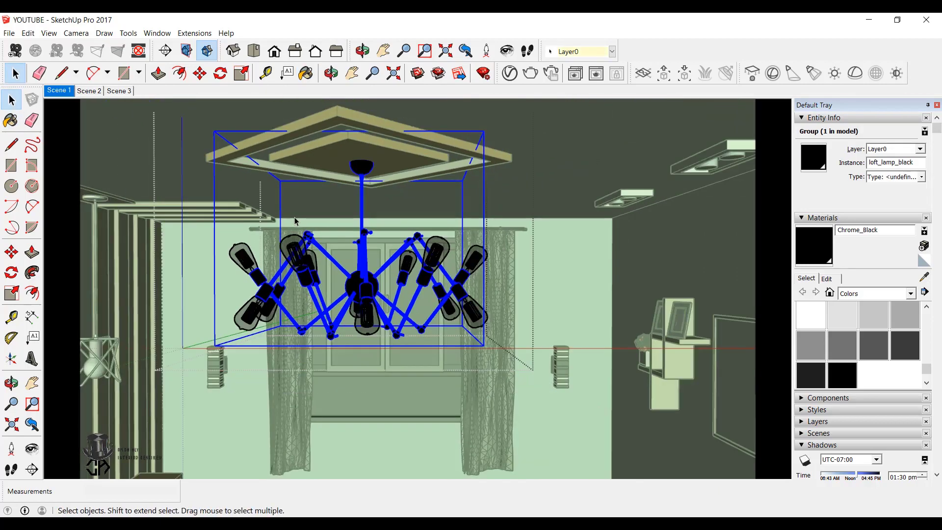
pyautogui.click(733, 212)
pyautogui.scroll(-3, 732, 212)
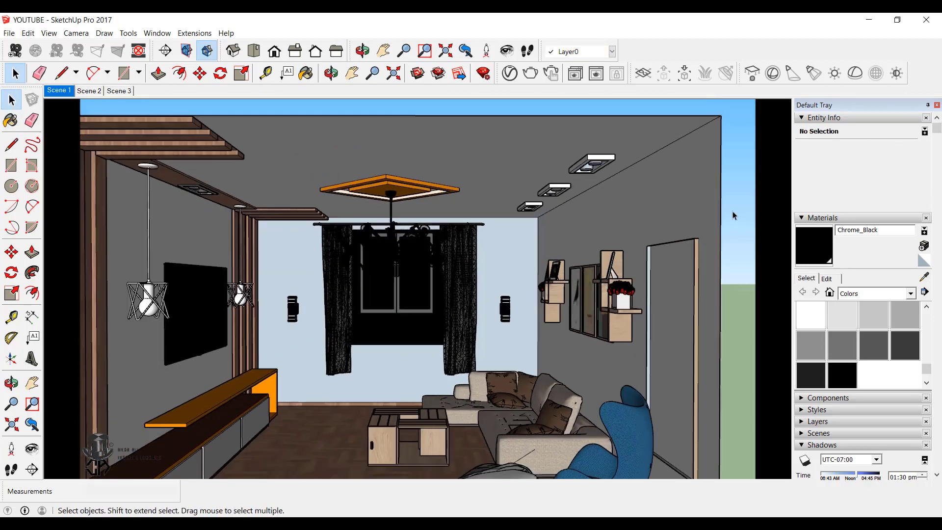
# - Open the nested groups of the front pendant lamp near the TV wall for editing
pyautogui.scroll(6, 143, 299)
pyautogui.moveTo(143, 299); pyautogui.dragTo(96, 333, button='middle')
pyautogui.click(129, 298)
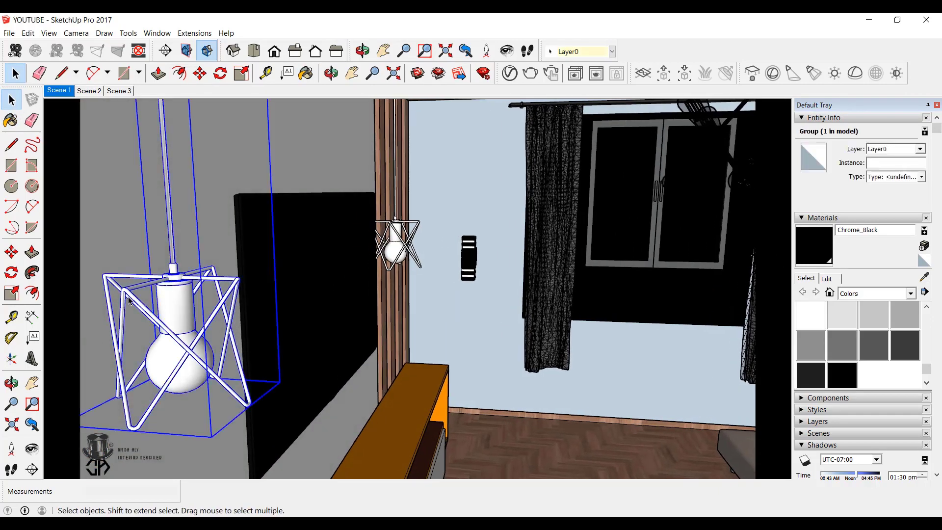
pyautogui.scroll(2, 128, 301)
pyautogui.doubleClick(129, 300)
pyautogui.doubleClick(128, 300)
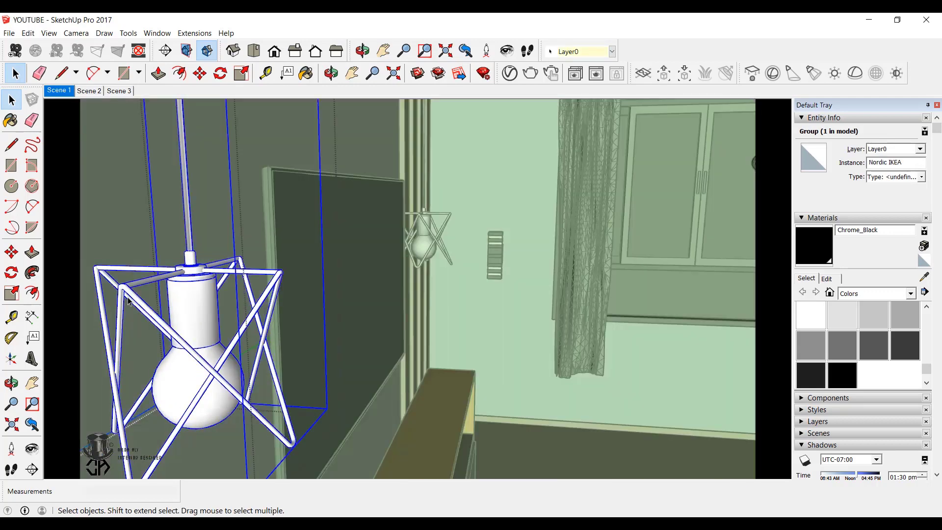
# - Paint both wire parts of the front pendant lamp's cage with Chrome Black
pyautogui.click(128, 300)
pyautogui.press('b')
pyautogui.click(128, 291)
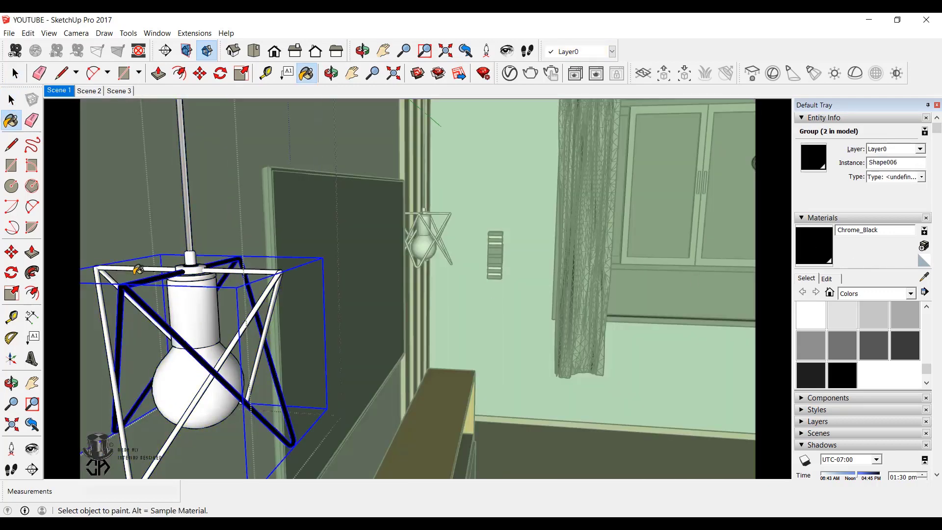
pyautogui.click(139, 269)
pyautogui.scroll(-2, 221, 296)
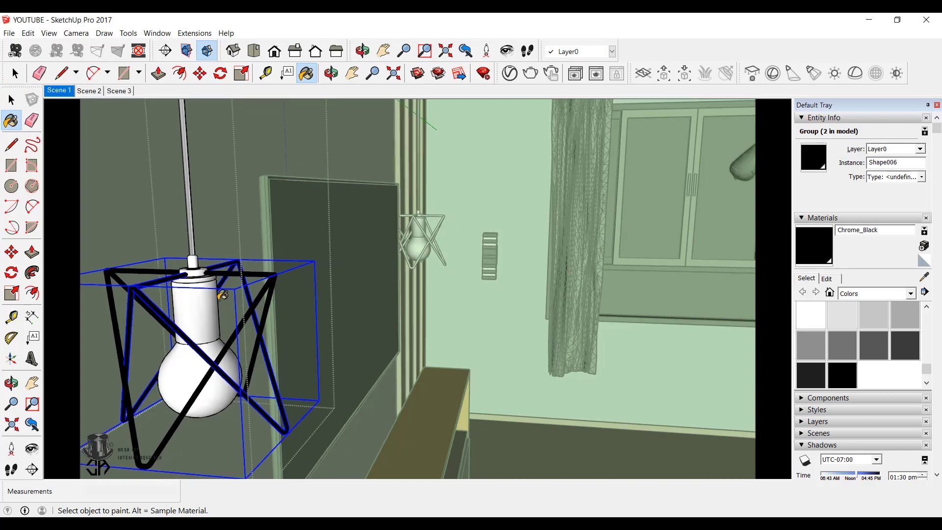
pyautogui.scroll(1, 199, 271)
pyautogui.press('space')
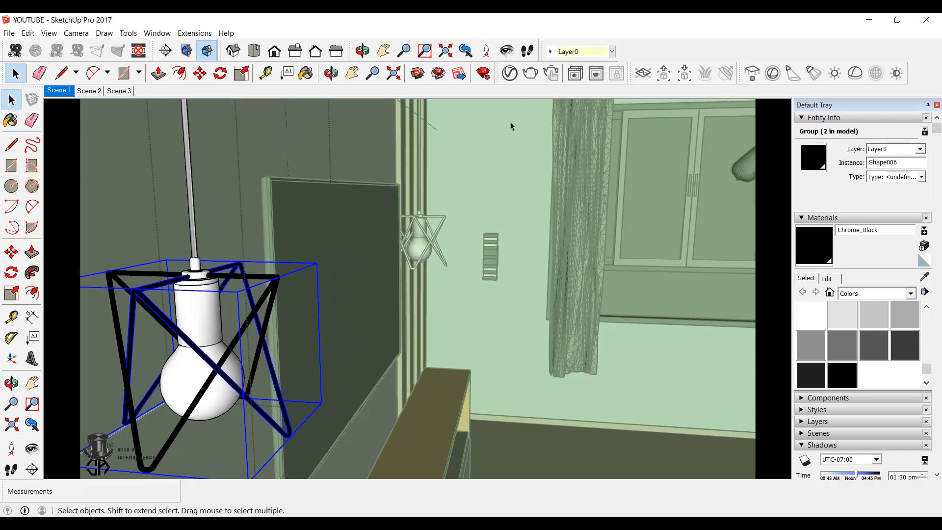
# - Add Plastic Metalic Black from the V-Ray Plastic library to the scene materials
pyautogui.scroll(2, 439, 217)
pyautogui.scroll(-3, 421, 222)
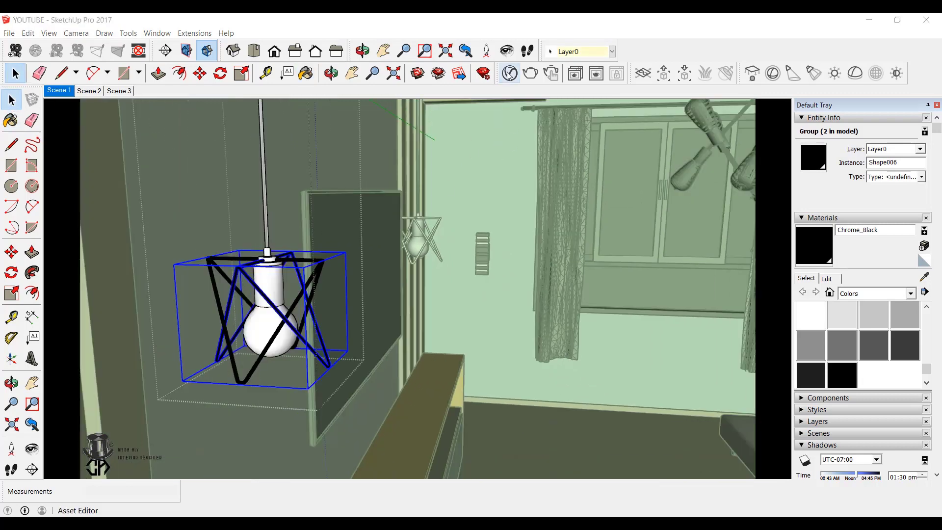
pyautogui.click(509, 74)
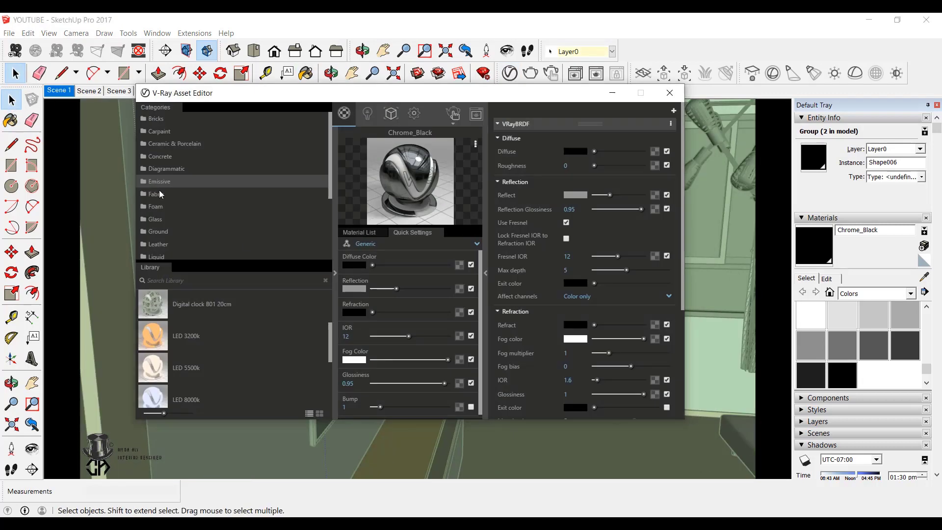
pyautogui.scroll(-2, 176, 218)
pyautogui.click(162, 245)
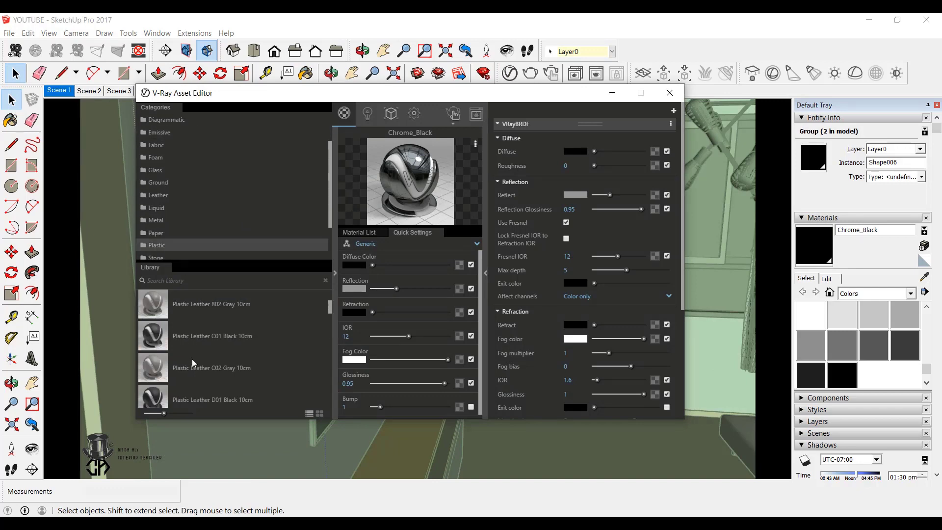
pyautogui.scroll(-5, 193, 364)
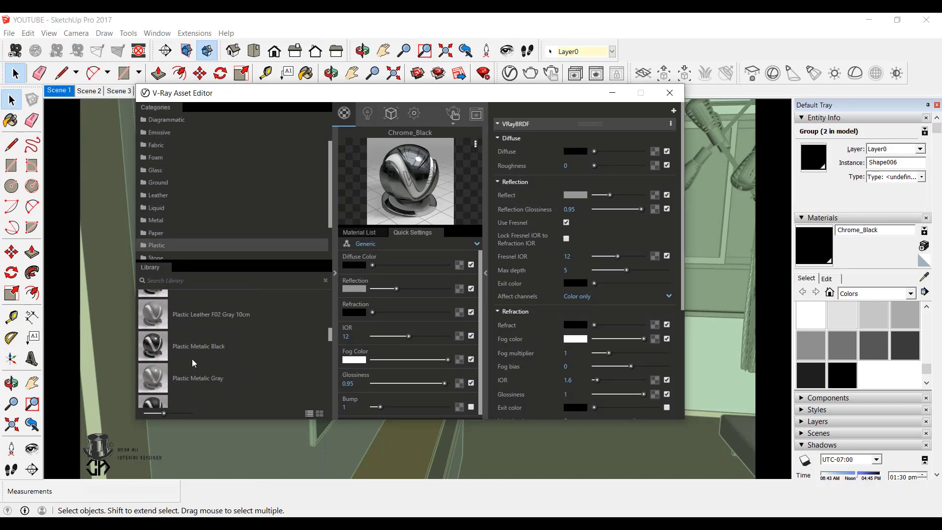
pyautogui.click(193, 359)
pyautogui.click(670, 93)
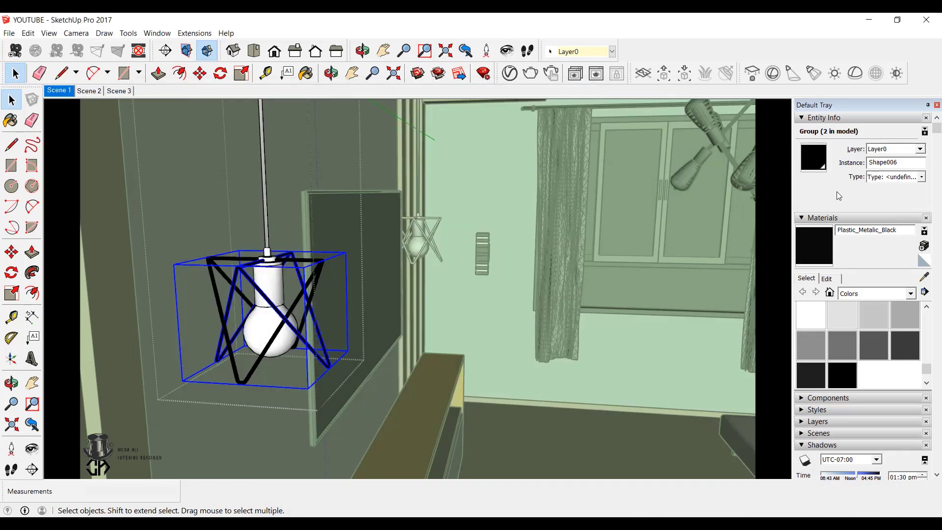
# - Try to paint the front pendant lamp's socket with Plastic Metalic Black and undo the paint
pyautogui.click(814, 245)
pyautogui.scroll(3, 283, 240)
pyautogui.click(264, 308)
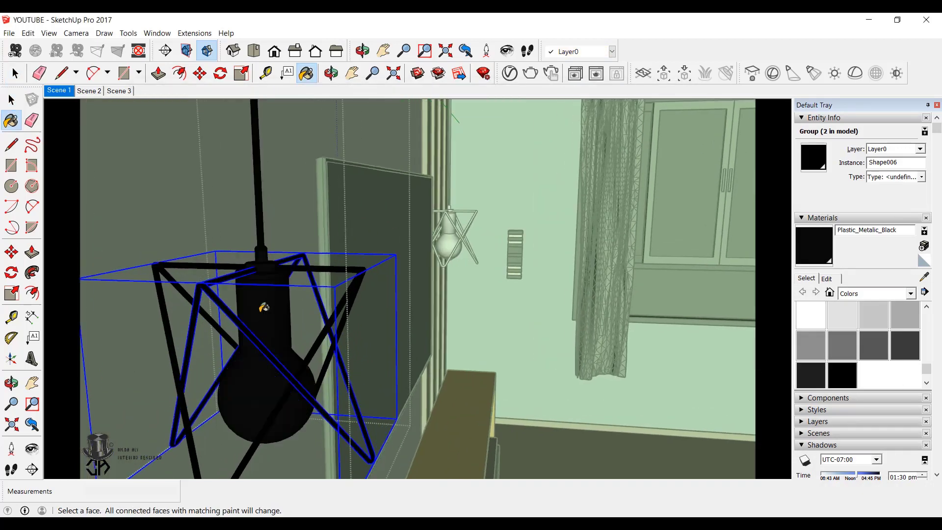
pyautogui.hotkey('ctrl', 'z')
pyautogui.press('space')
# - Open the front pendant lamp's inner group and paint its socket and cord with Plastic Metalic Black
pyautogui.doubleClick(267, 300)
pyautogui.click(266, 300)
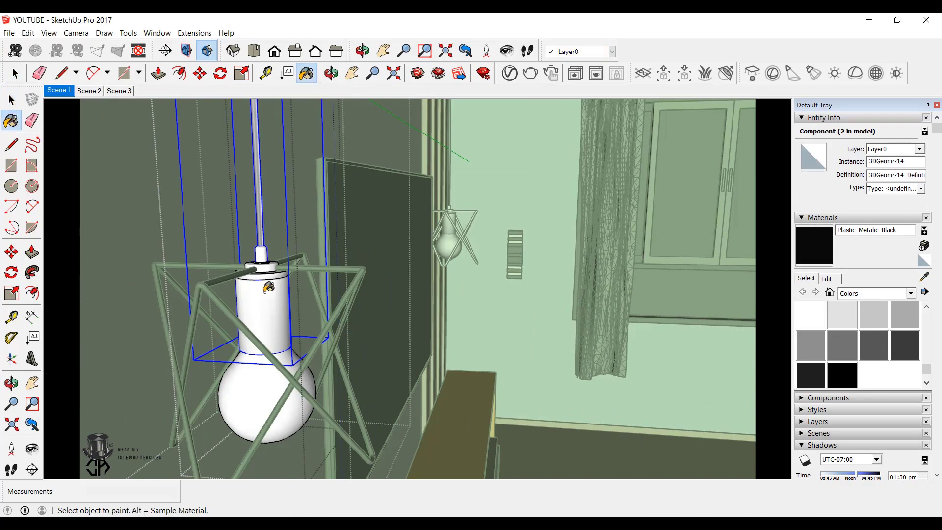
pyautogui.click(268, 288)
pyautogui.scroll(-6, 284, 314)
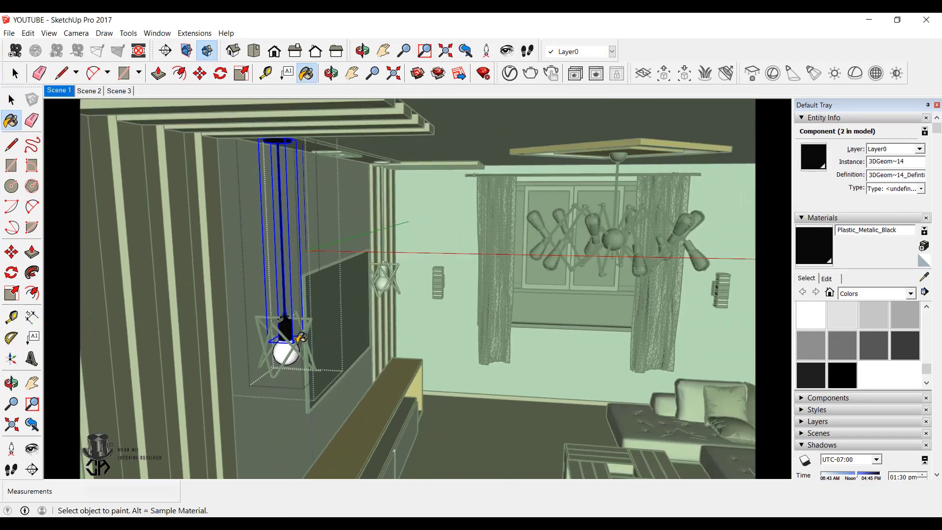
pyautogui.scroll(4, 382, 274)
pyautogui.press('space')
# - Add Glass from the V-Ray Glass library and paint the front pendant lamp's bulb with it
pyautogui.scroll(3, 228, 351)
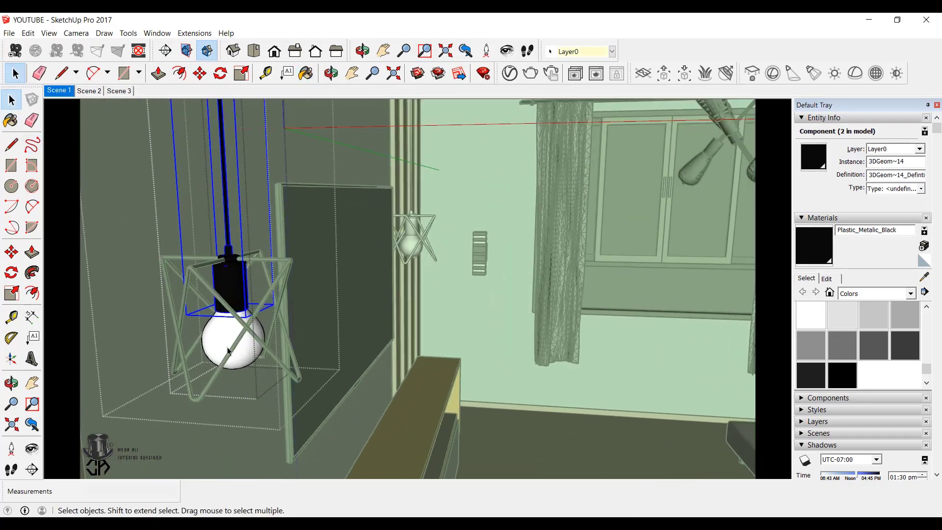
pyautogui.click(228, 351)
pyautogui.click(510, 74)
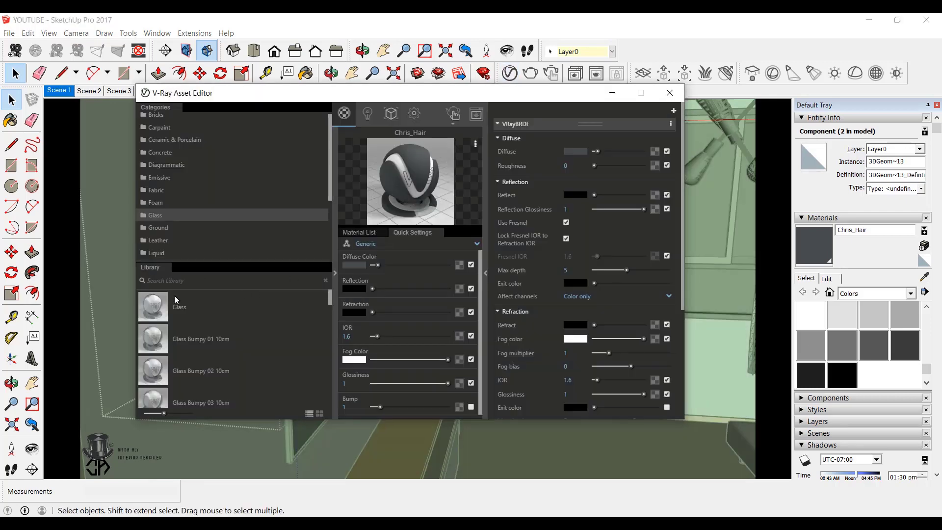
pyautogui.moveTo(154, 306); pyautogui.dragTo(399, 181)
pyautogui.click(613, 93)
pyautogui.click(813, 247)
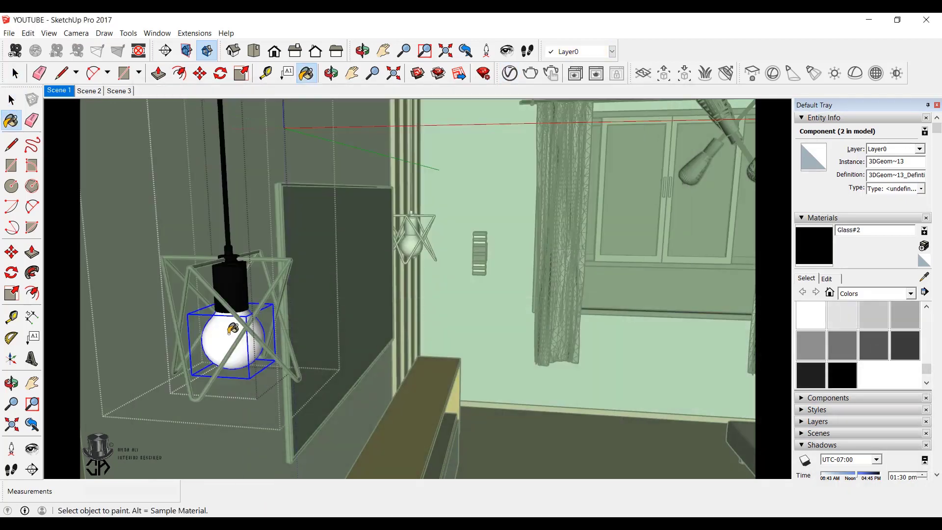
pyautogui.click(229, 333)
pyautogui.press('space')
# - Open the rear pendant lamp's inner group and paint its bulb with the Glass#2 material
pyautogui.scroll(4, 412, 240)
pyautogui.moveTo(468, 250); pyautogui.dragTo(417, 256, button='middle')
pyautogui.click(373, 251)
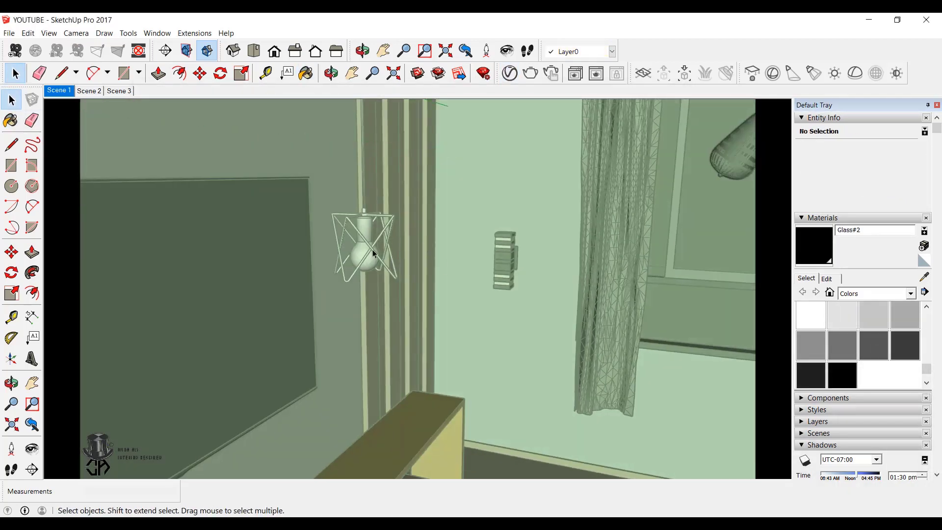
pyautogui.click(372, 253)
pyautogui.scroll(4, 372, 254)
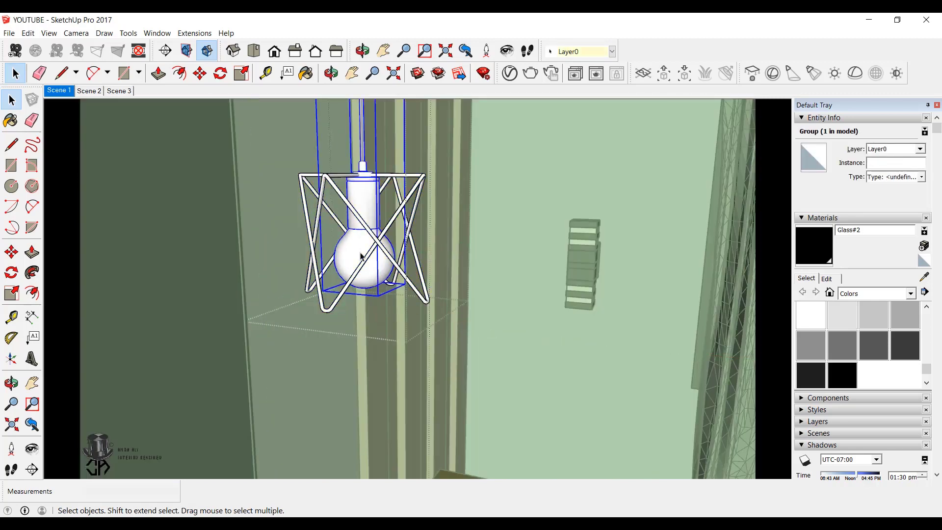
pyautogui.doubleClick(361, 256)
pyautogui.press('b')
pyautogui.click(364, 258)
# - Sample Plastic_Metalic_Black from the front pendant lamp and paint the rear pendant lamp's socket and cord with it
pyautogui.click(926, 281)
pyautogui.scroll(-5, 680, 228)
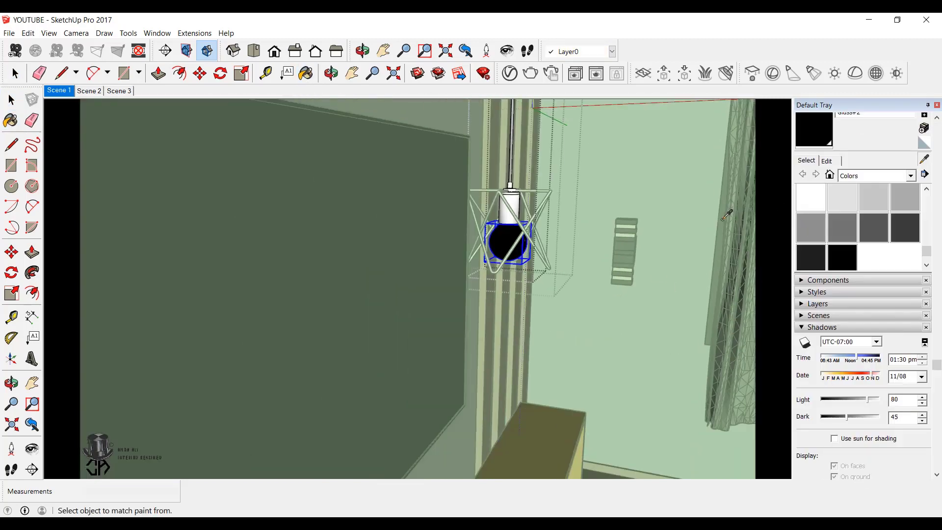
pyautogui.click(357, 298)
pyautogui.scroll(5, 612, 207)
pyautogui.click(503, 195)
pyautogui.scroll(2, 505, 189)
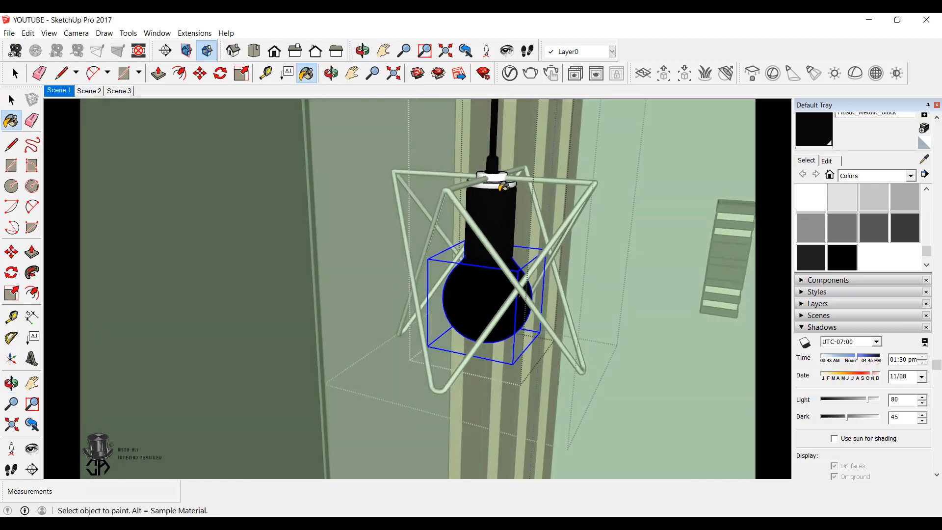
pyautogui.scroll(-1, 524, 183)
pyautogui.scroll(5, 905, 230)
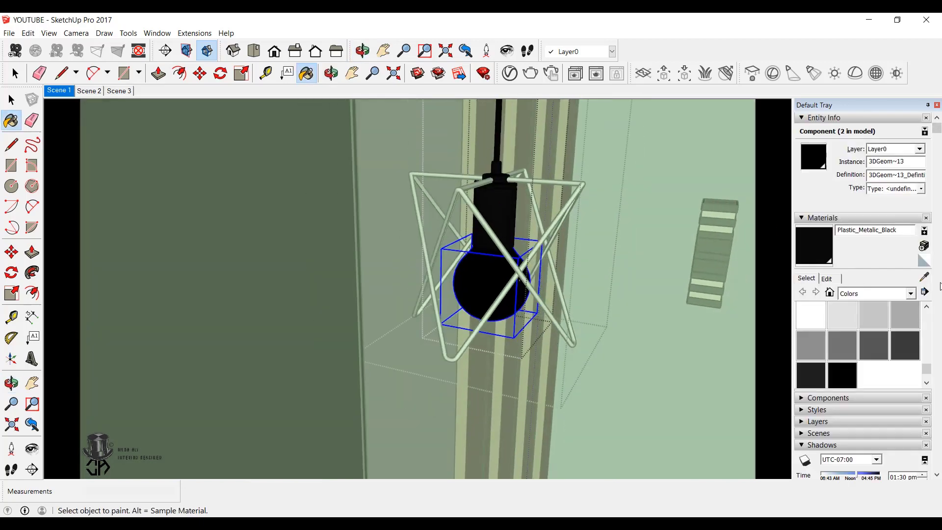
# - Sample Chrome_Black and paint the first wire frame component of the rear pendant lamp's cage with it
pyautogui.scroll(-6, 619, 198)
pyautogui.scroll(5, 420, 294)
pyautogui.keyDown('alt'); pyautogui.click(308, 306); pyautogui.keyUp('alt')
pyautogui.scroll(2, 308, 307)
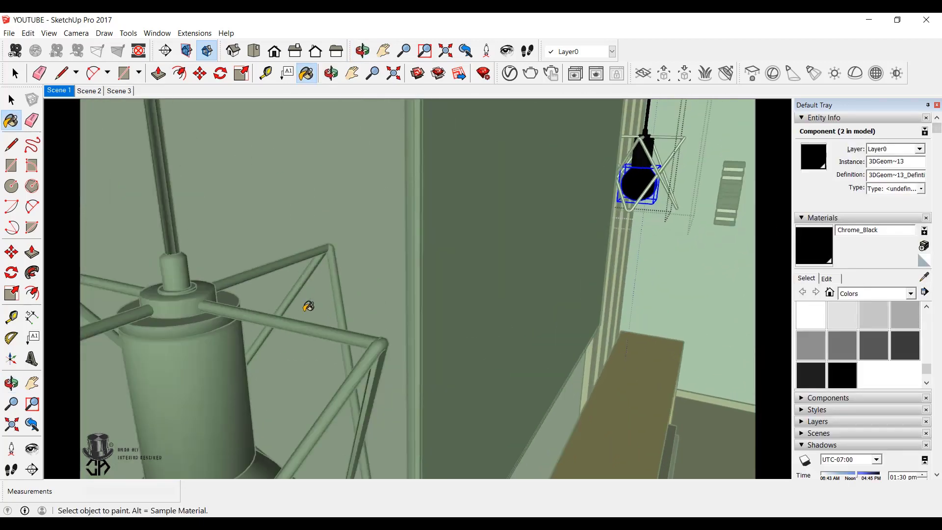
pyautogui.scroll(6, 650, 142)
pyautogui.moveTo(650, 143); pyautogui.dragTo(441, 223, button='middle')
pyautogui.click(11, 100)
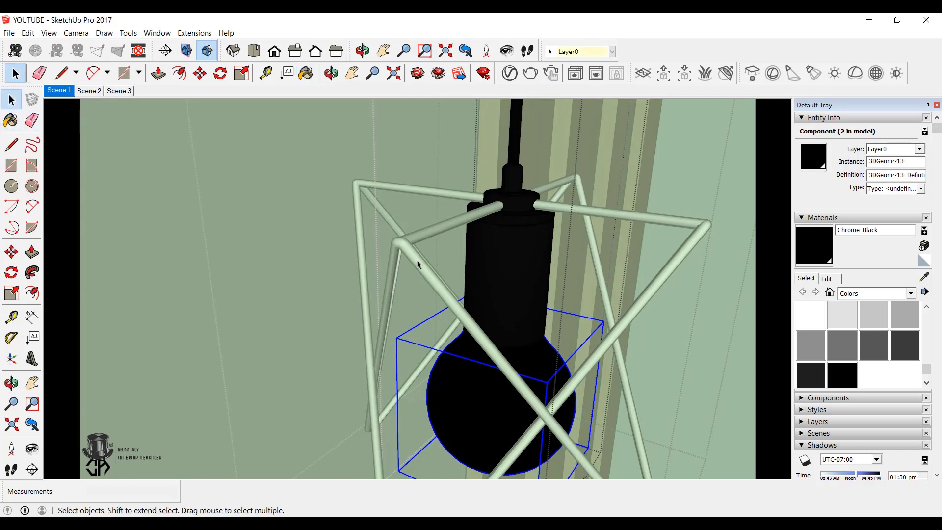
pyautogui.doubleClick(417, 264)
pyautogui.click(417, 264)
pyautogui.press('b')
pyautogui.click(596, 256)
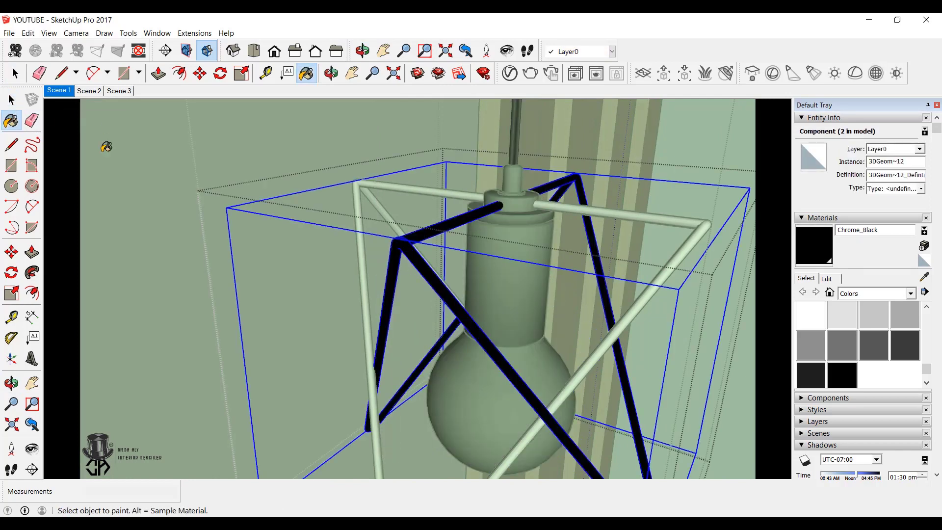
# - Paint the rear pendant lamp's remaining cage frame with Chrome_Black, return to Scene 1 and close the lamp group
pyautogui.click(404, 187)
pyautogui.click(405, 187)
pyautogui.press('b')
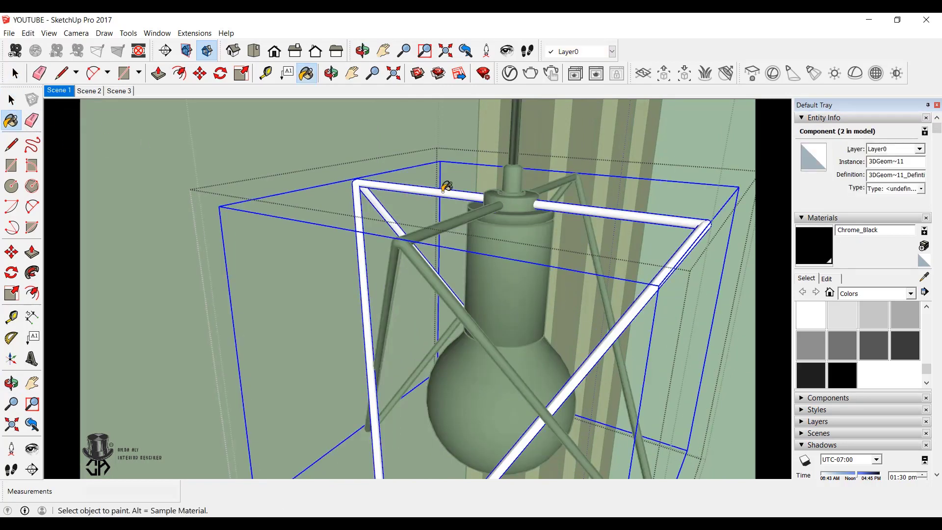
pyautogui.click(443, 190)
pyautogui.click(10, 100)
pyautogui.click(62, 92)
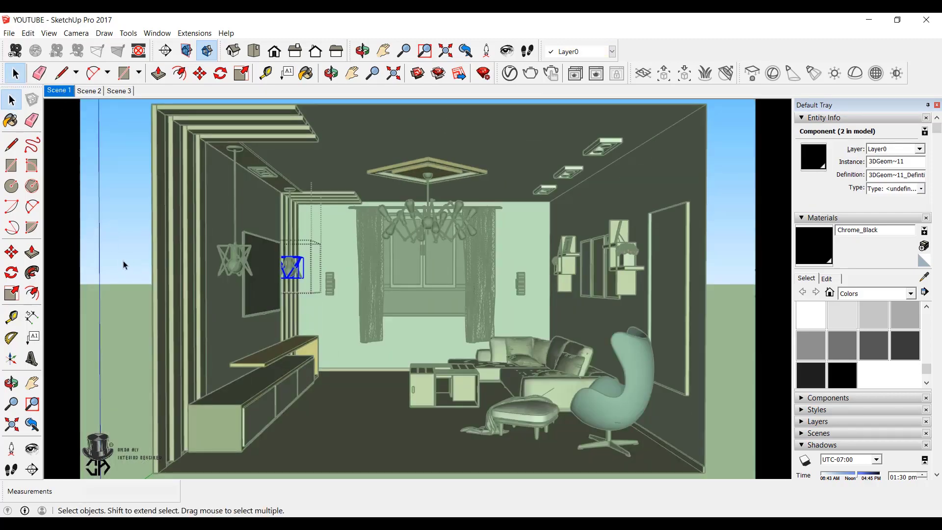
pyautogui.click(122, 261)
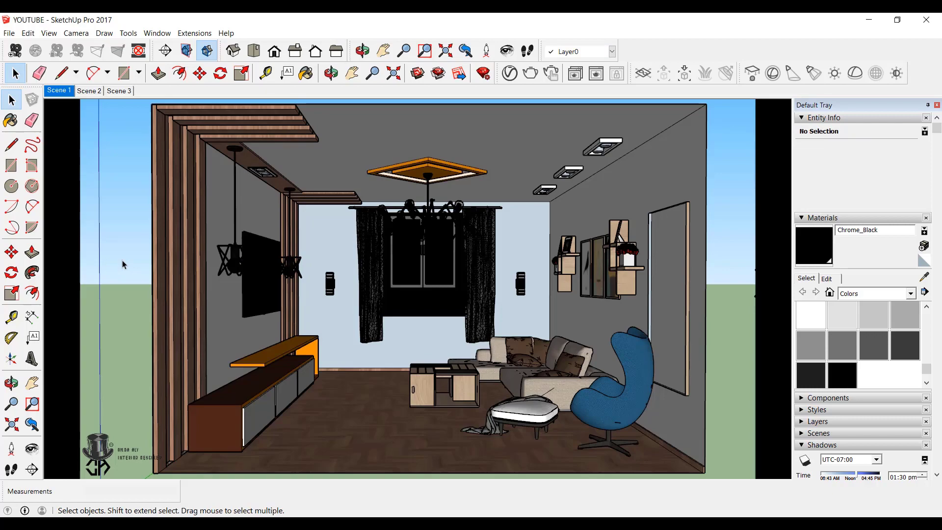
# - Paint the row of three spotlight fixtures on the ceiling above the sofa side with Chrome_Black
pyautogui.click(611, 147)
pyautogui.scroll(5, 611, 147)
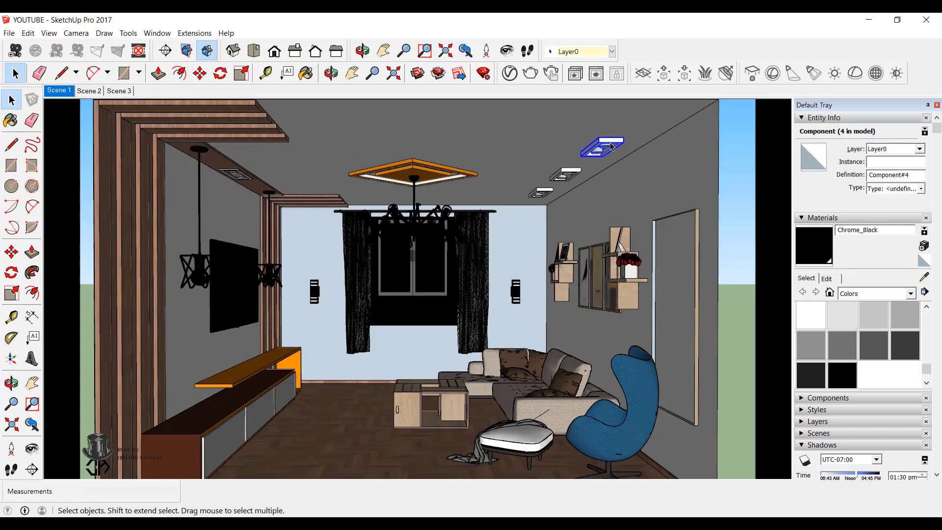
pyautogui.click(812, 251)
pyautogui.click(533, 177)
pyautogui.scroll(2, 490, 191)
pyautogui.click(480, 228)
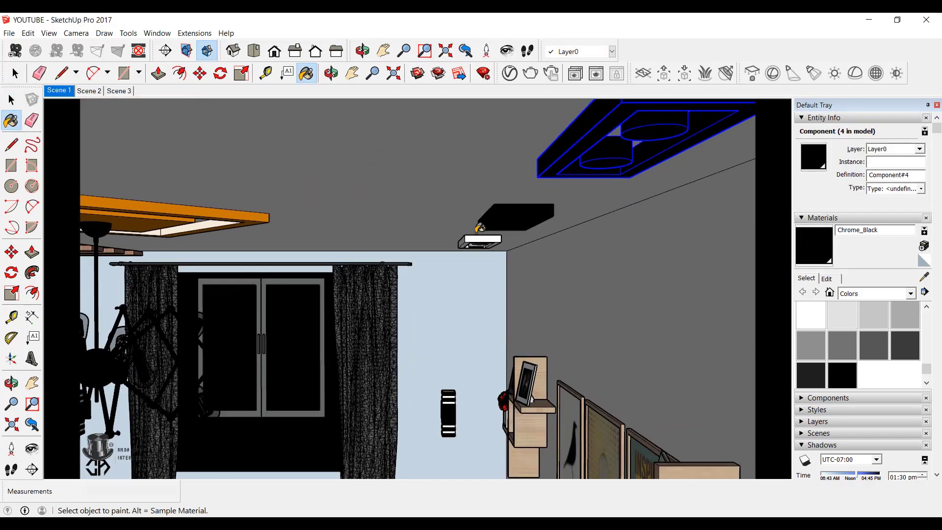
# - Open one of the black ceiling spotlight components for editing and select its lamp face
pyautogui.click(6, 105)
pyautogui.scroll(-1, 196, 216)
pyautogui.scroll(1, 574, 151)
pyautogui.doubleClick(562, 152)
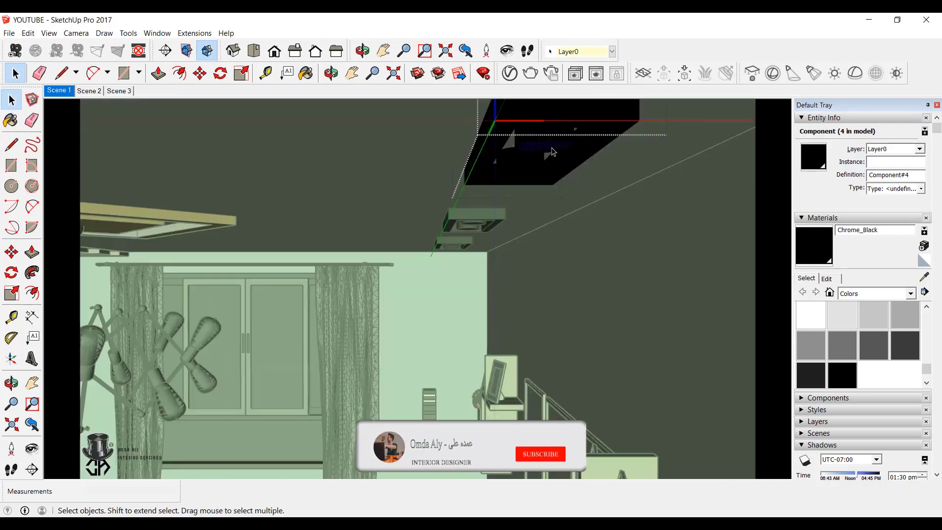
pyautogui.click(559, 152)
# - Add LED 8000k from the V-Ray Emissive library and change its emissive color to a light peach
pyautogui.click(510, 74)
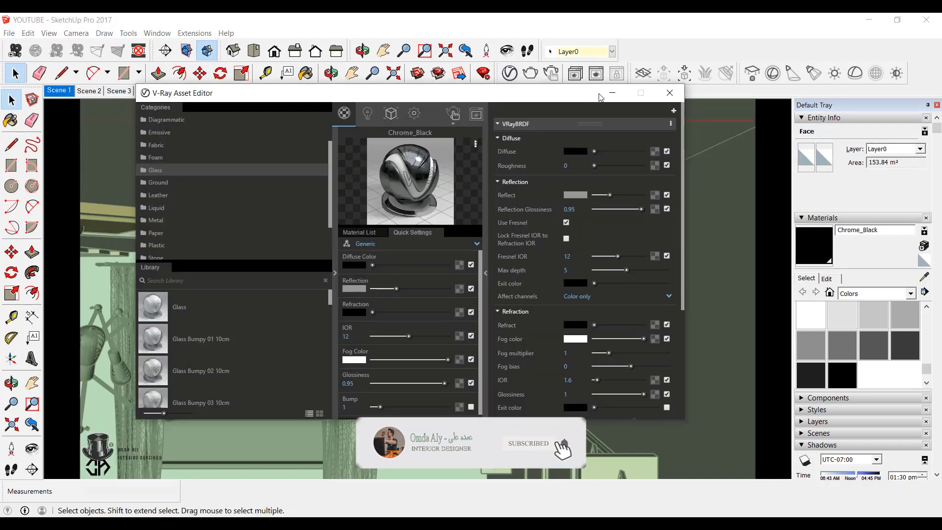
pyautogui.click(612, 94)
pyautogui.click(510, 75)
pyautogui.scroll(2, 167, 209)
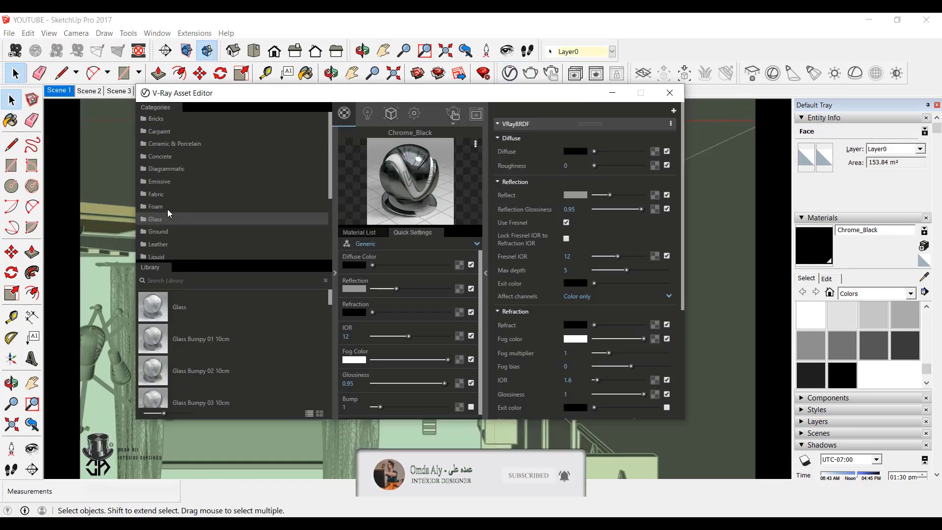
pyautogui.click(160, 181)
pyautogui.scroll(-2, 185, 356)
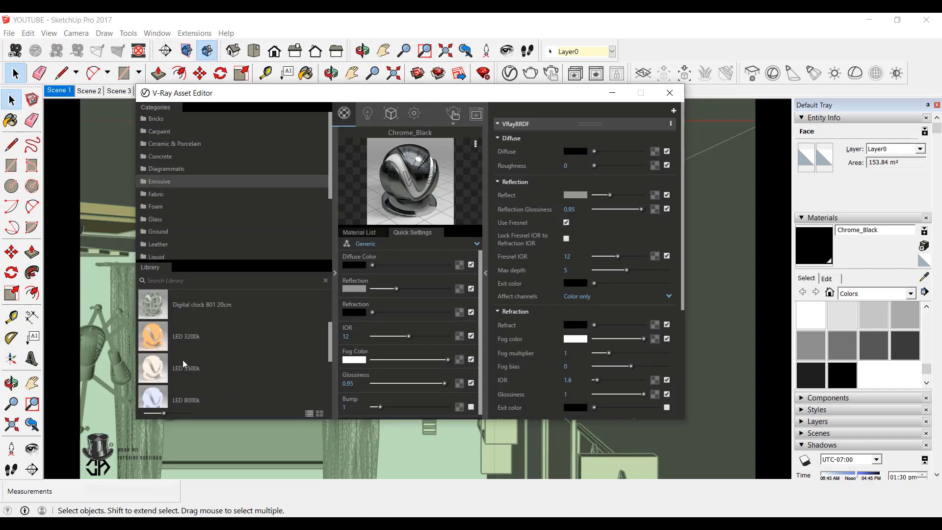
pyautogui.click(354, 268)
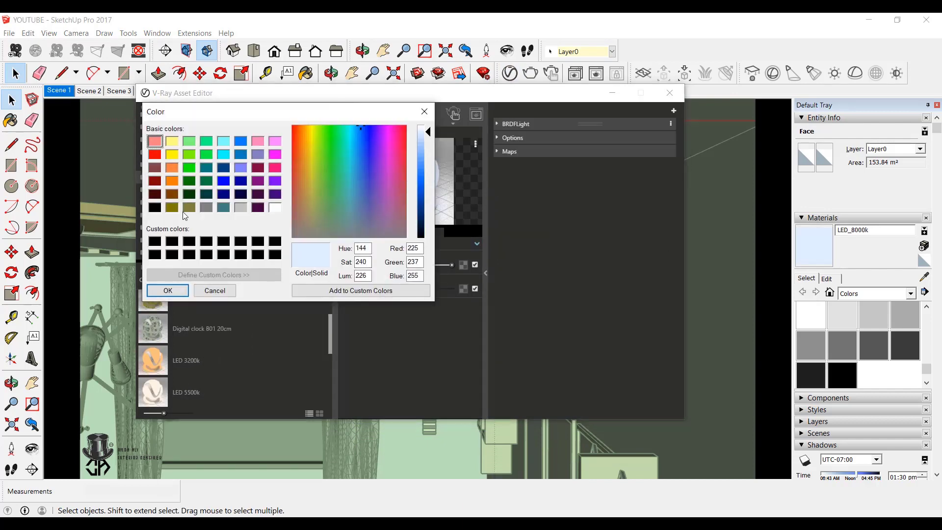
pyautogui.click(168, 290)
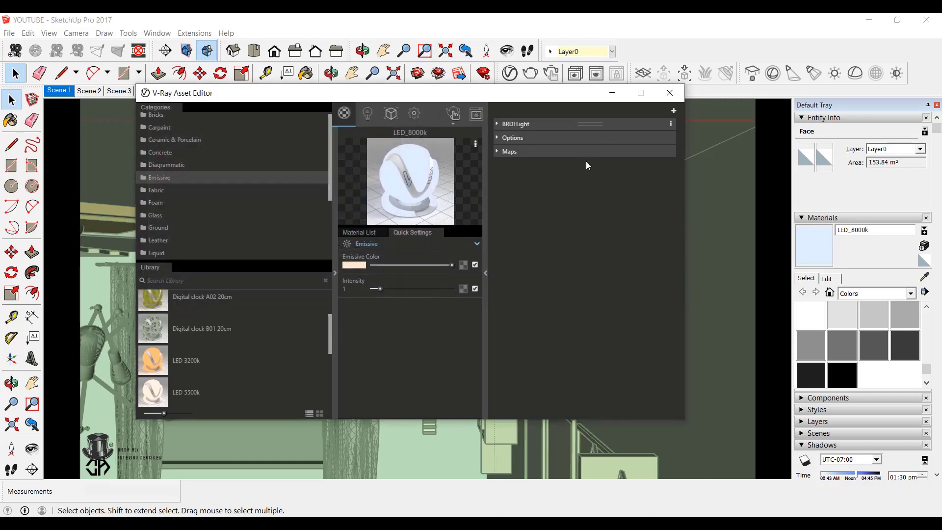
pyautogui.click(611, 94)
# - Paint the spotlight's selected lamp face with LED_8000k and close the component
pyautogui.press('b')
pyautogui.click(537, 153)
pyautogui.moveTo(536, 153); pyautogui.dragTo(543, 132, button='middle')
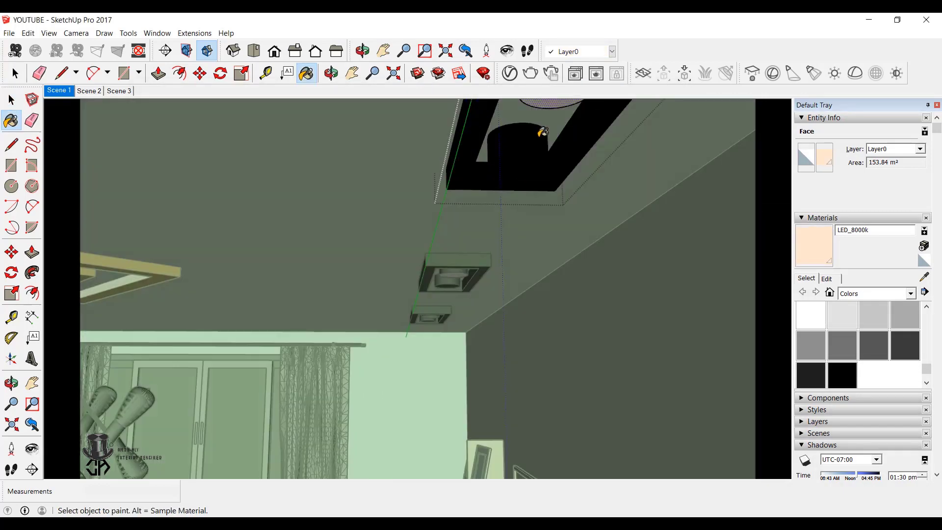
pyautogui.press('space')
pyautogui.scroll(-10, 309, 256)
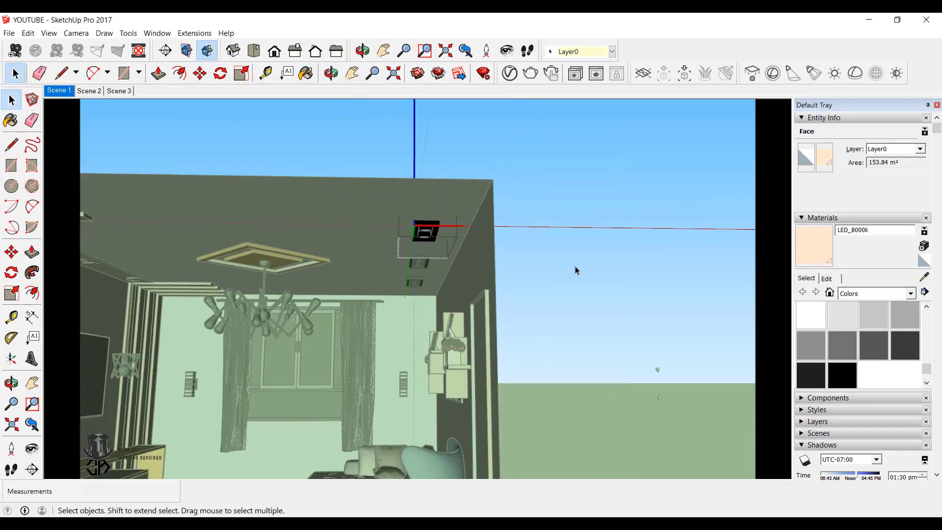
pyautogui.click(576, 266)
# - Sample Chrome_Black, paint the ceiling spotlight on the TV wall side with it, and return to Scene 1
pyautogui.scroll(6, 206, 283)
pyautogui.moveTo(206, 284); pyautogui.dragTo(127, 260, button='middle')
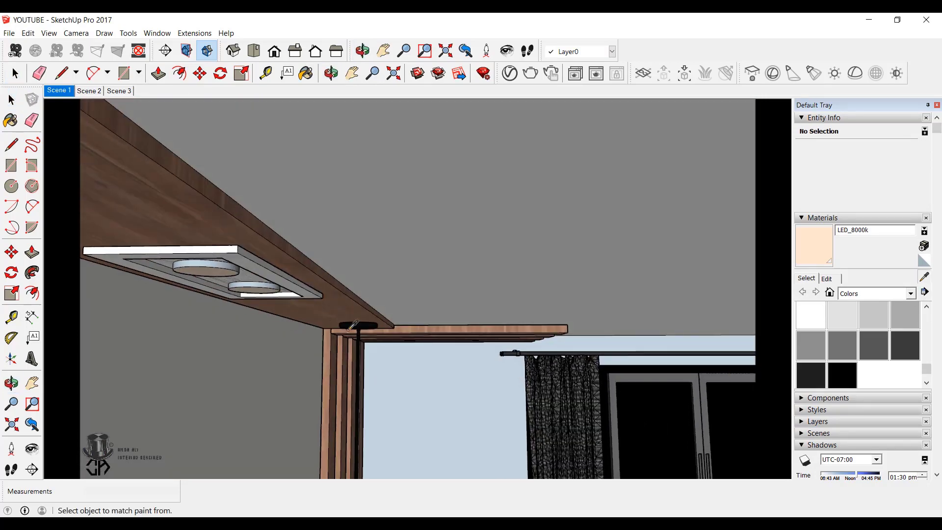
pyautogui.scroll(-8, 353, 325)
pyautogui.keyDown('alt'); pyautogui.click(736, 242); pyautogui.keyUp('alt')
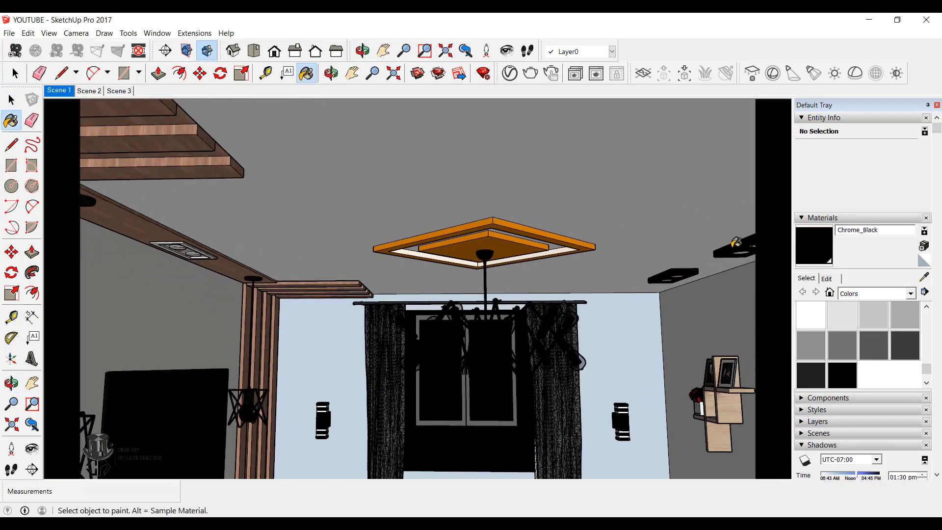
pyautogui.click(68, 92)
pyautogui.press('space')
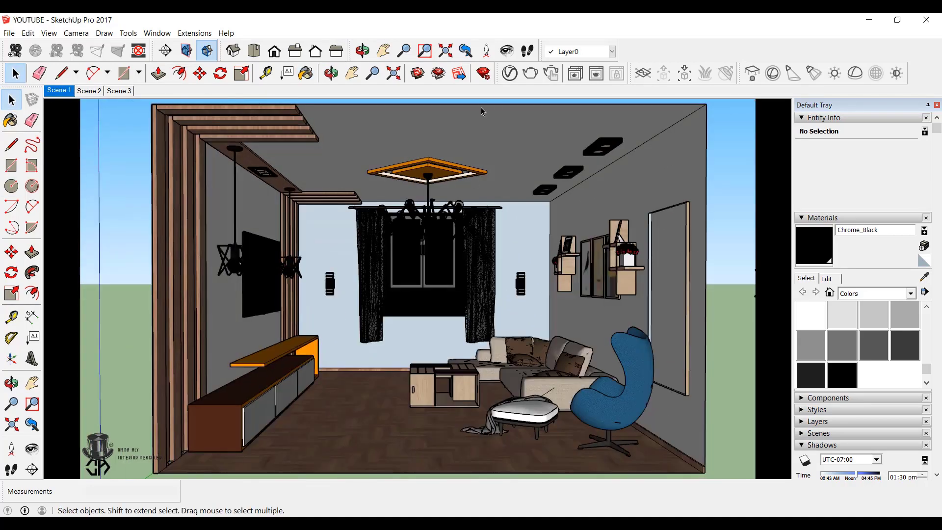
# - Create a generic V-Ray material and load the bitmap f379808d45b4128ae2f7ebea8646e557 as its diffuse texture
pyautogui.click(510, 73)
pyautogui.click(365, 238)
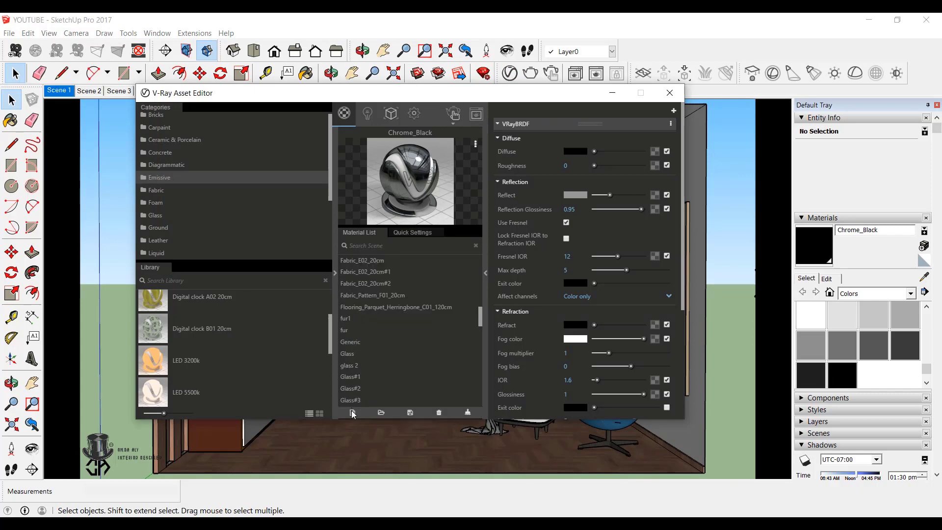
pyautogui.click(353, 412)
pyautogui.click(372, 246)
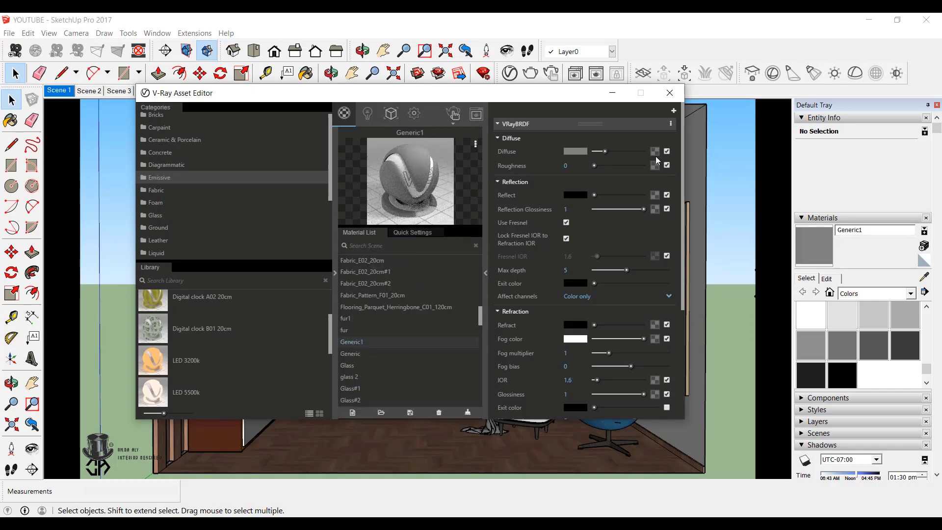
pyautogui.click(655, 152)
pyautogui.click(385, 144)
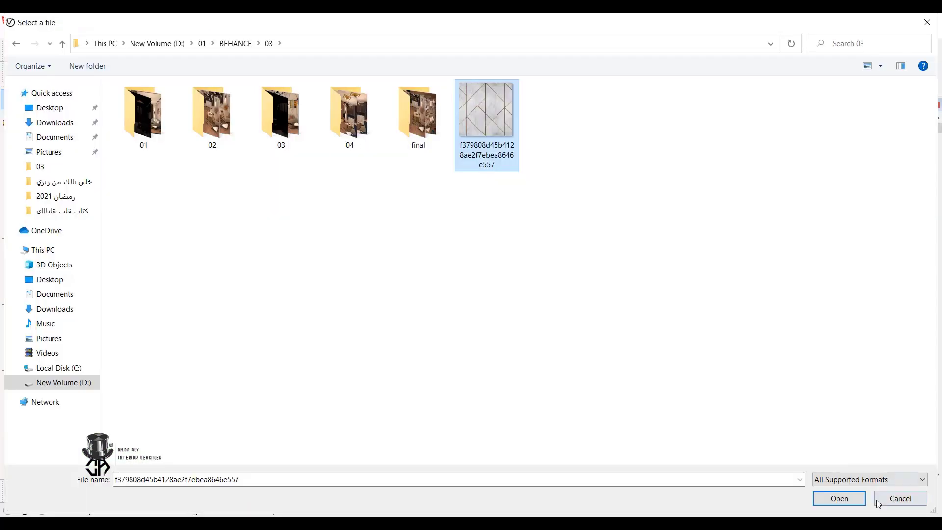
pyautogui.click(837, 499)
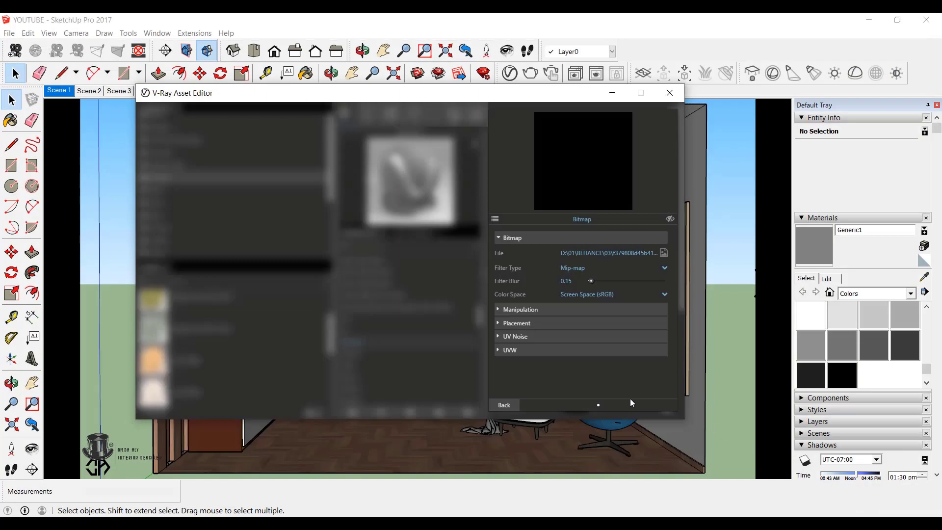
pyautogui.click(513, 404)
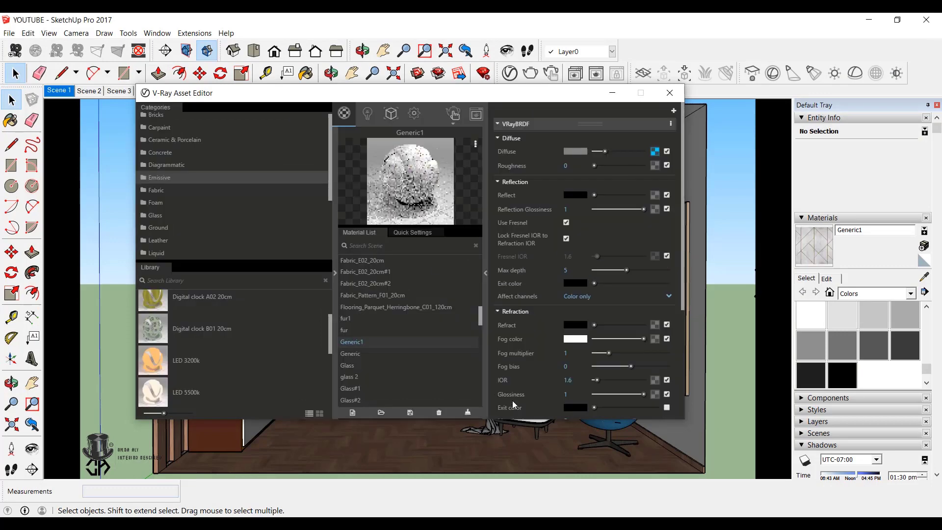
# - Switch the new generic material's preview to the wall scene and close the V-Ray Asset Editor
pyautogui.click(475, 145)
pyautogui.click(430, 222)
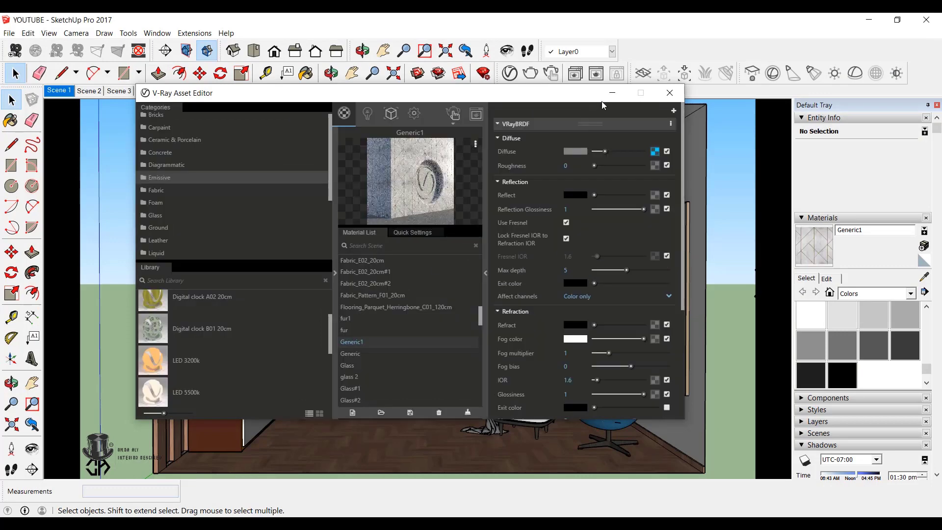
pyautogui.click(670, 92)
# - Set the Generic1 texture size to 580 m and paint the room's two side walls and window wall with it
pyautogui.click(827, 279)
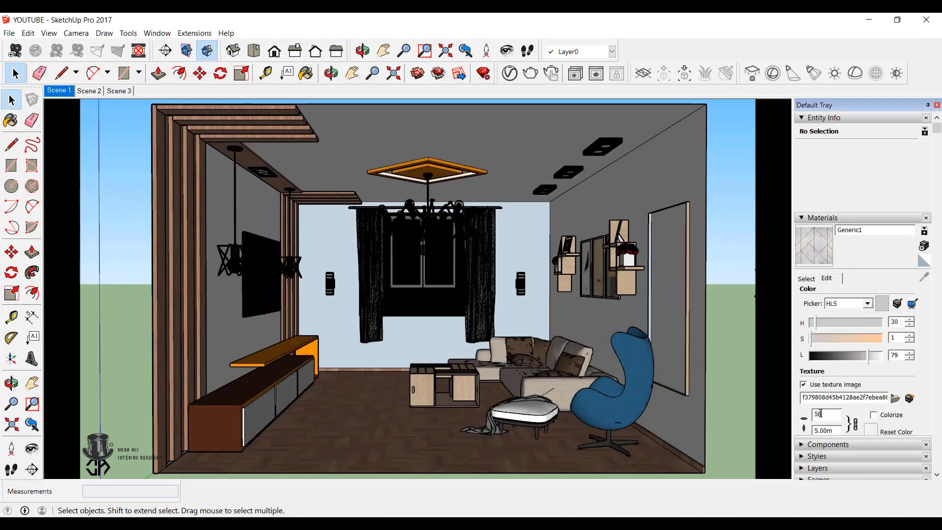
pyautogui.click(801, 251)
pyautogui.click(666, 171)
pyautogui.click(538, 214)
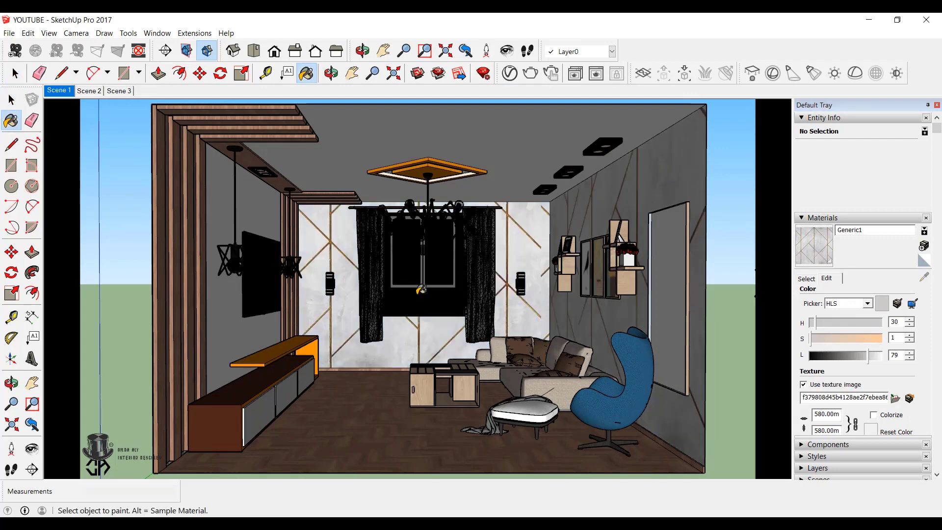
pyautogui.click(279, 214)
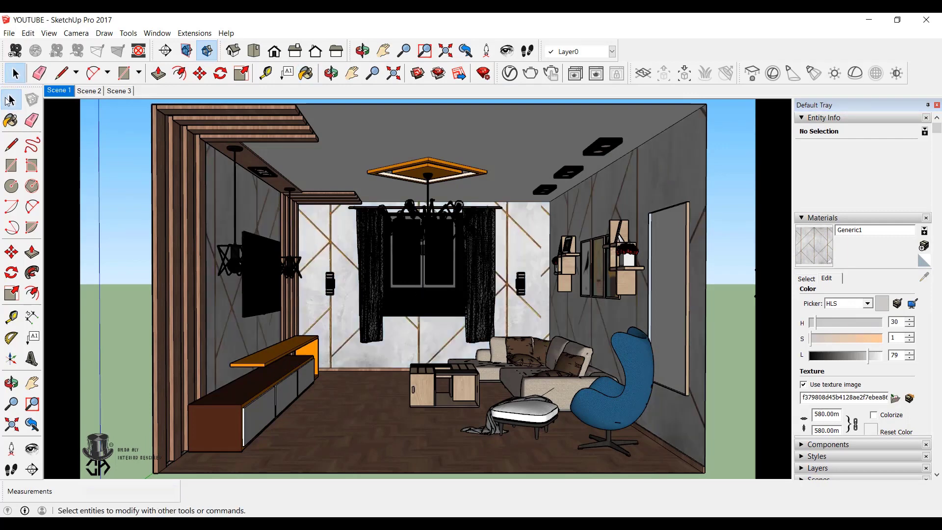
# - Move the plants, decor, rug, books and wall painting beside the room 1000 m along the red axis into it, and return to Scene 1
pyautogui.scroll(-5, 435, 301)
pyautogui.scroll(2, 157, 299)
pyautogui.moveTo(216, 301); pyautogui.dragTo(275, 329, button='middle')
pyautogui.scroll(-2, 505, 298)
pyautogui.scroll(-2, 504, 296)
pyautogui.scroll(3, 255, 336)
pyautogui.moveTo(490, 223); pyautogui.dragTo(186, 426)
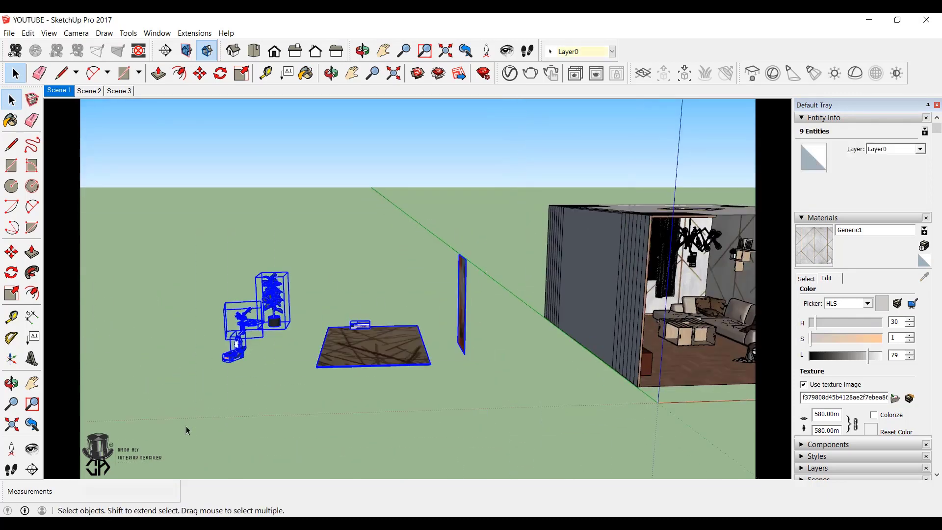
pyautogui.press('m')
pyautogui.click(356, 363)
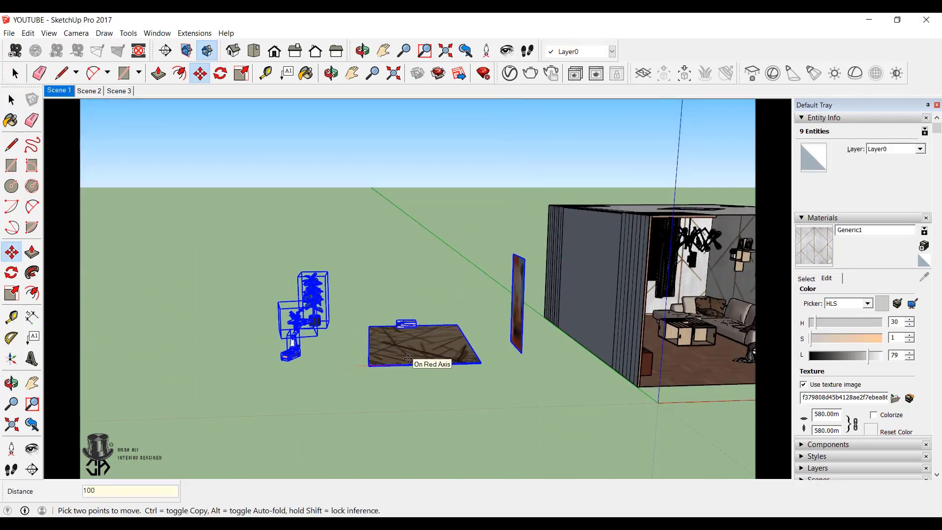
pyautogui.write('1000')
pyautogui.press('Return')
pyautogui.press('space')
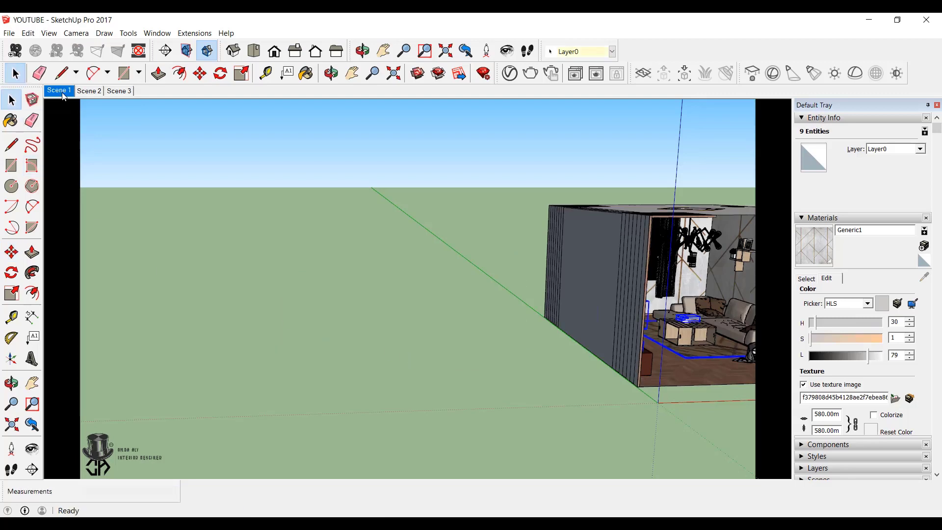
pyautogui.click(61, 92)
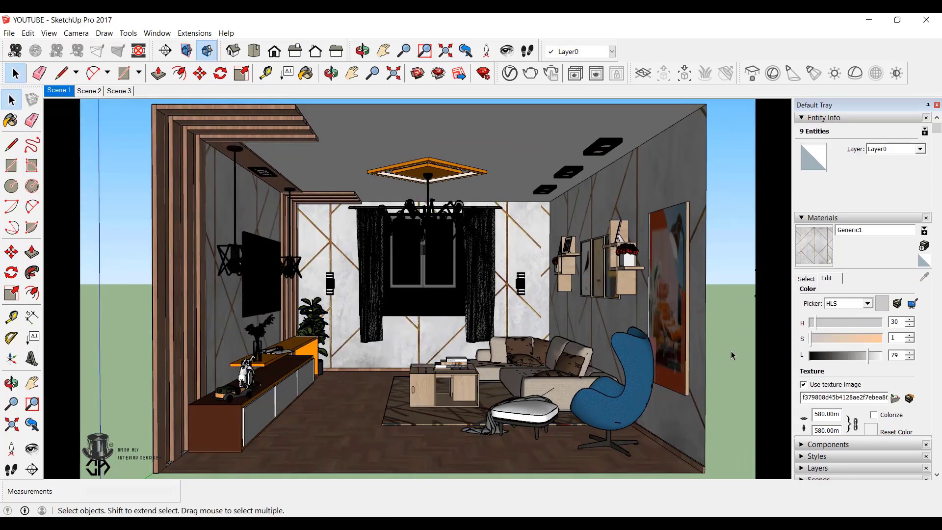
# - Move the two V-Ray sphere lights and four spot lights 1000 m along the red axis into the room, returning to Scene 1
pyautogui.scroll(-5, 165, 324)
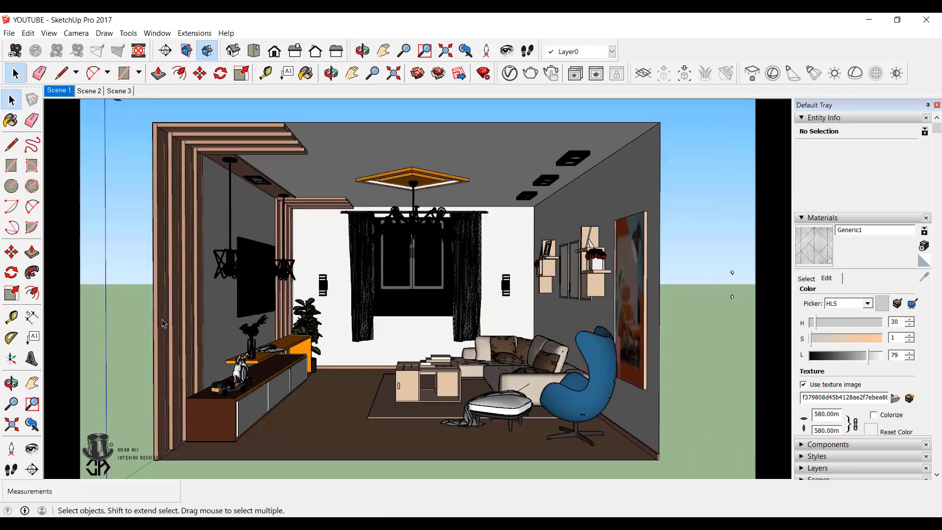
pyautogui.moveTo(435, 348); pyautogui.dragTo(412, 385, button='middle')
pyautogui.moveTo(637, 251); pyautogui.dragTo(408, 387)
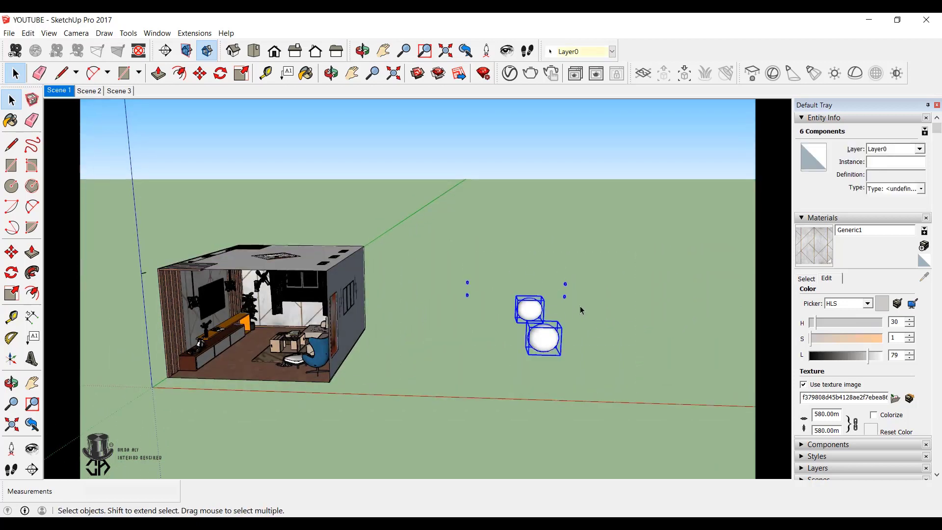
pyautogui.scroll(5, 579, 312)
pyautogui.press('m')
pyautogui.click(462, 382)
pyautogui.write('1000')
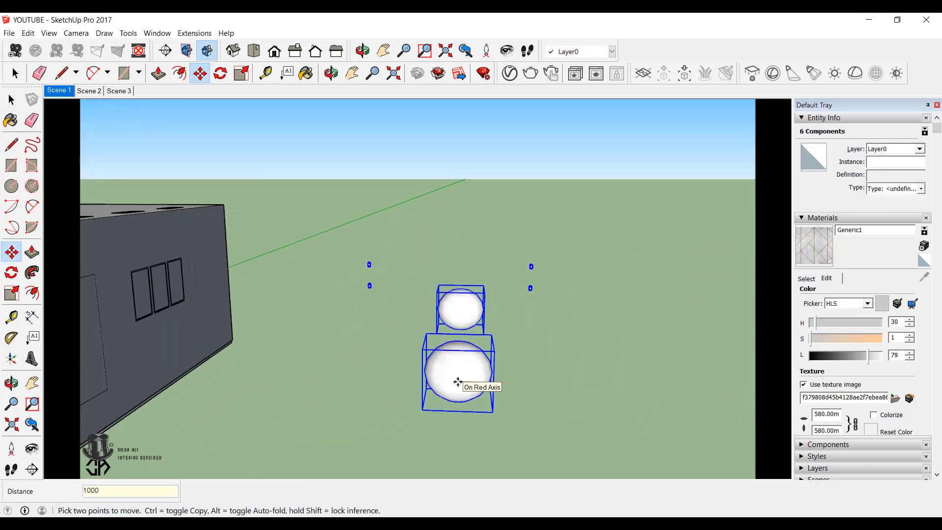
pyautogui.press('Return')
pyautogui.click(13, 100)
pyautogui.click(50, 92)
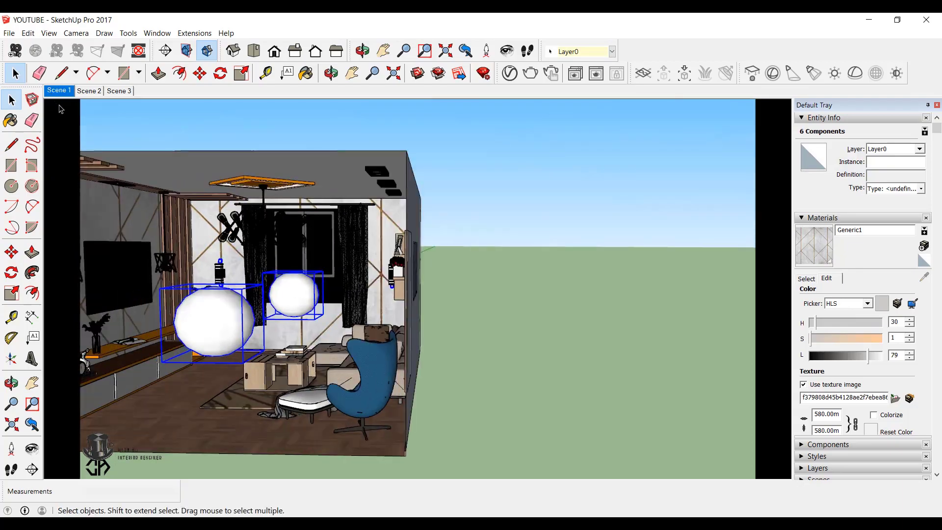
pyautogui.scroll(8, 520, 290)
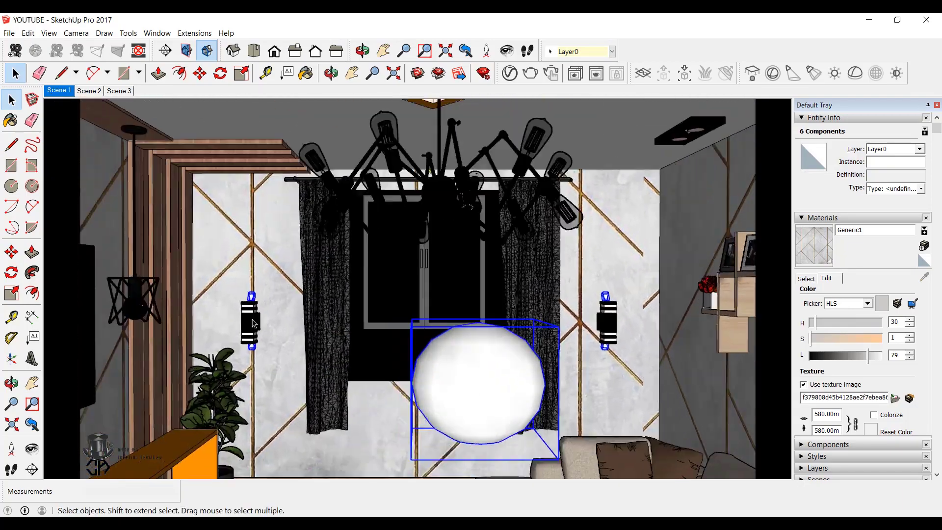
pyautogui.click(57, 91)
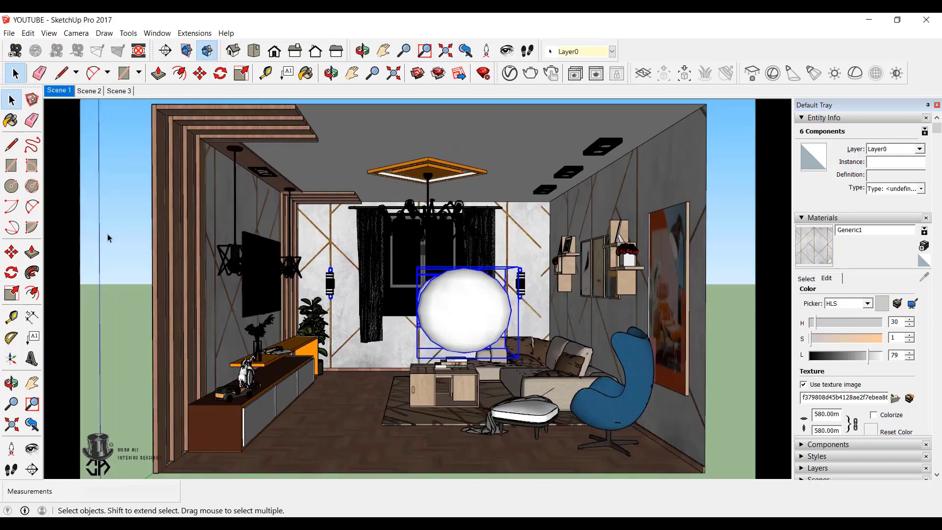
pyautogui.click(108, 234)
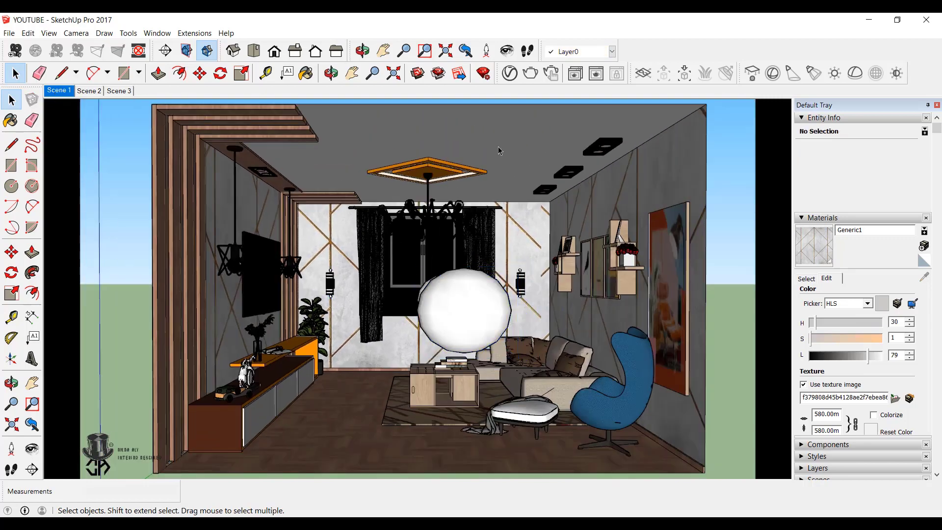
# - Inspect the large V-Ray sphere light's main settings and options in the V-Ray Asset Editor
pyautogui.click(465, 303)
pyautogui.click(510, 74)
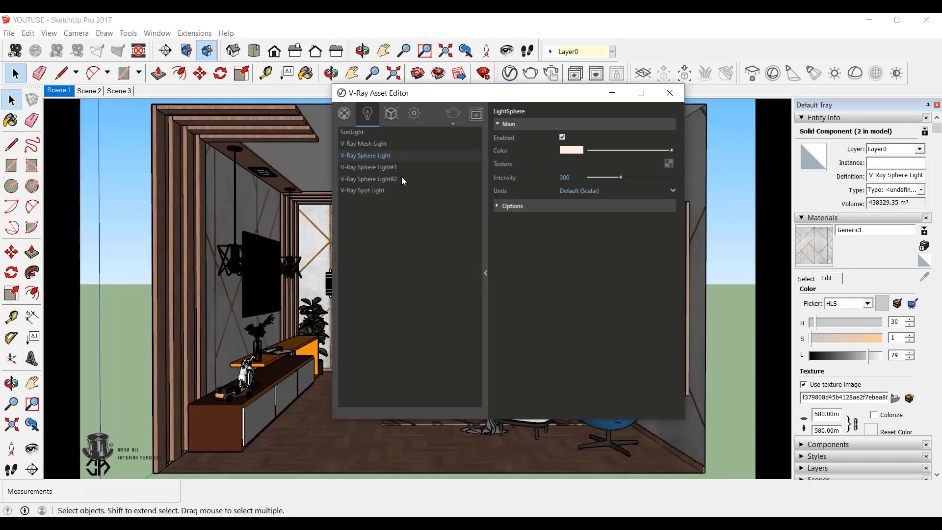
pyautogui.click(528, 209)
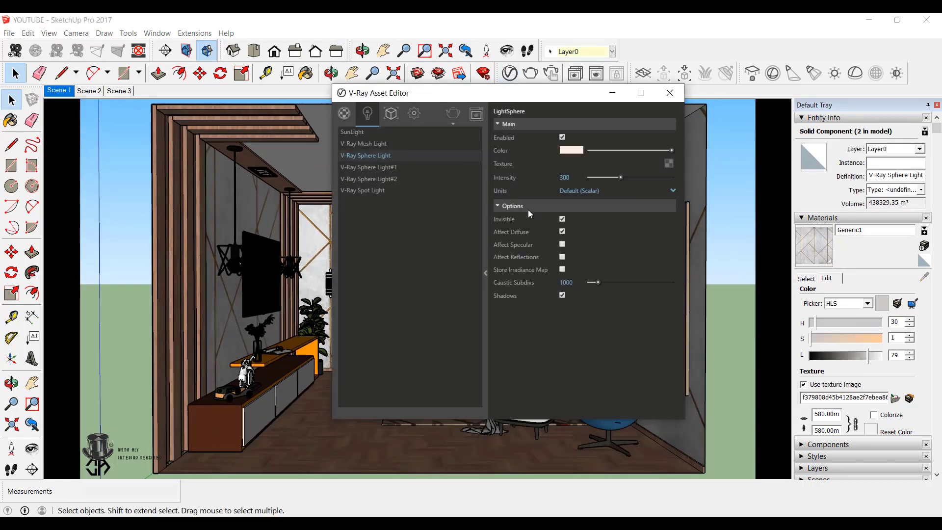
pyautogui.click(614, 100)
# - Inspect the settings of the V-Ray spot light above the wall sconce, and return to Scene 1
pyautogui.scroll(10, 527, 325)
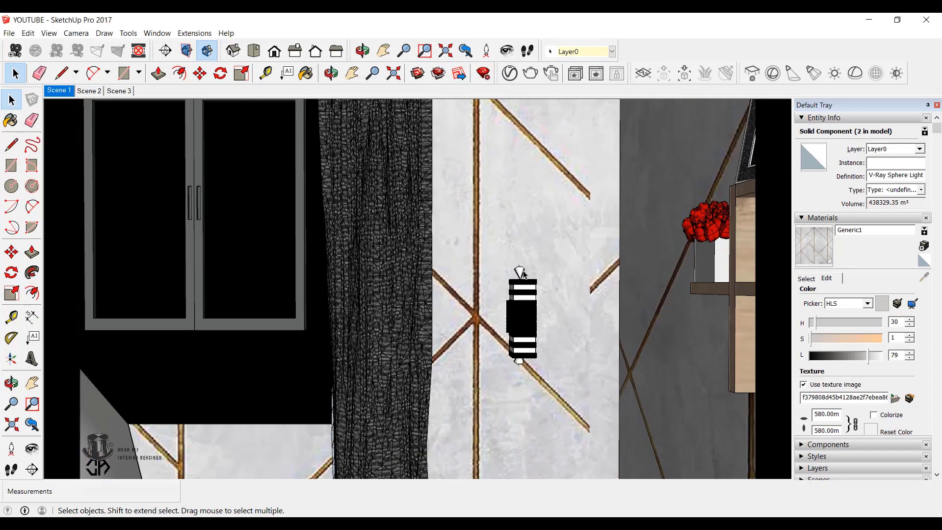
pyautogui.click(527, 278)
pyautogui.click(510, 74)
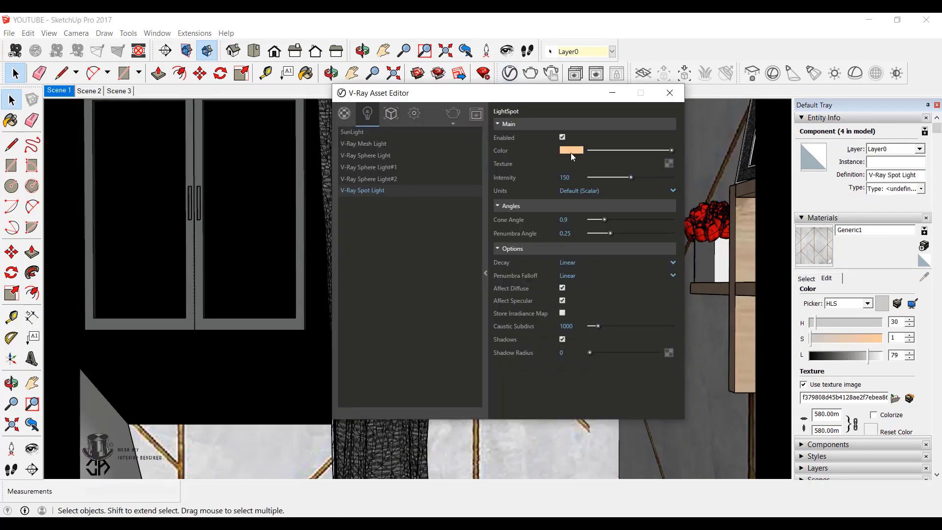
pyautogui.click(604, 94)
pyautogui.click(64, 93)
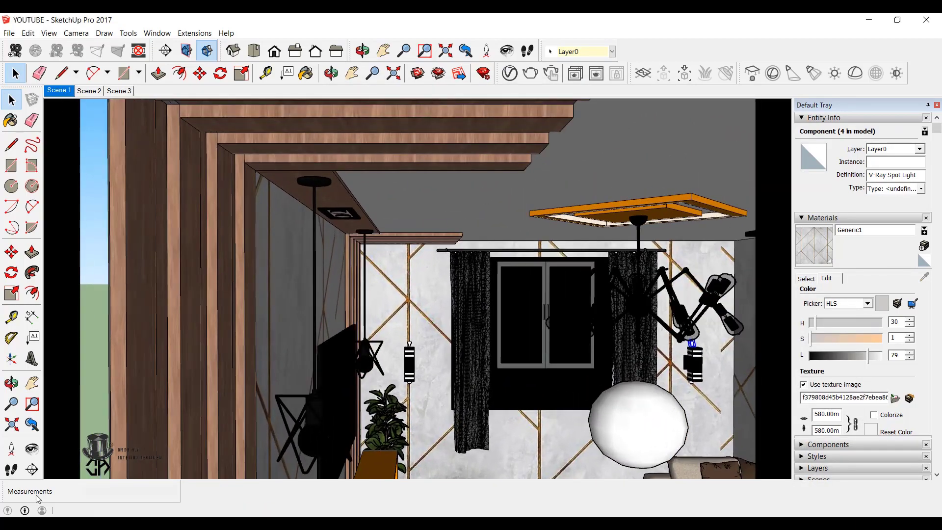
# - Select a light strip between the wooden slats, inspect the V-Ray Mesh Light's settings and options, and return to Scene 1
pyautogui.moveTo(168, 124); pyautogui.dragTo(8, 94, button='middle')
pyautogui.click(11, 100)
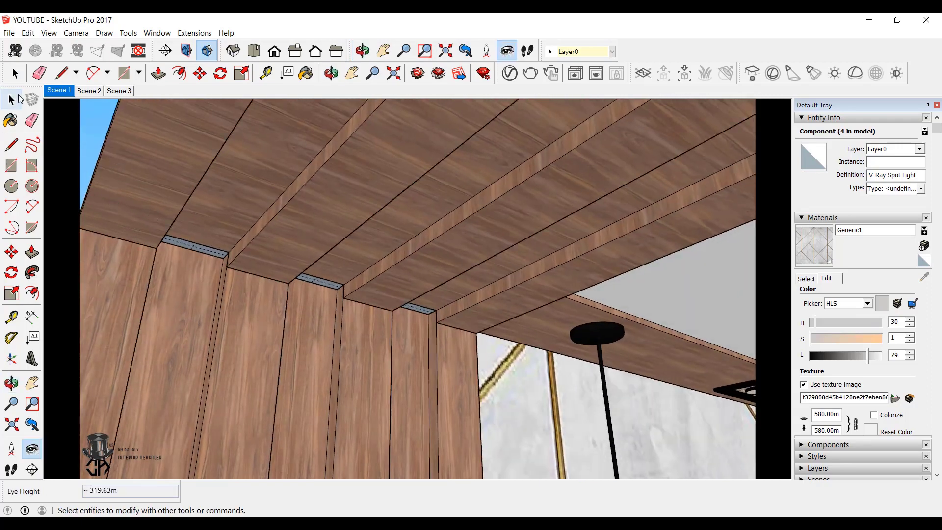
pyautogui.scroll(3, 216, 259)
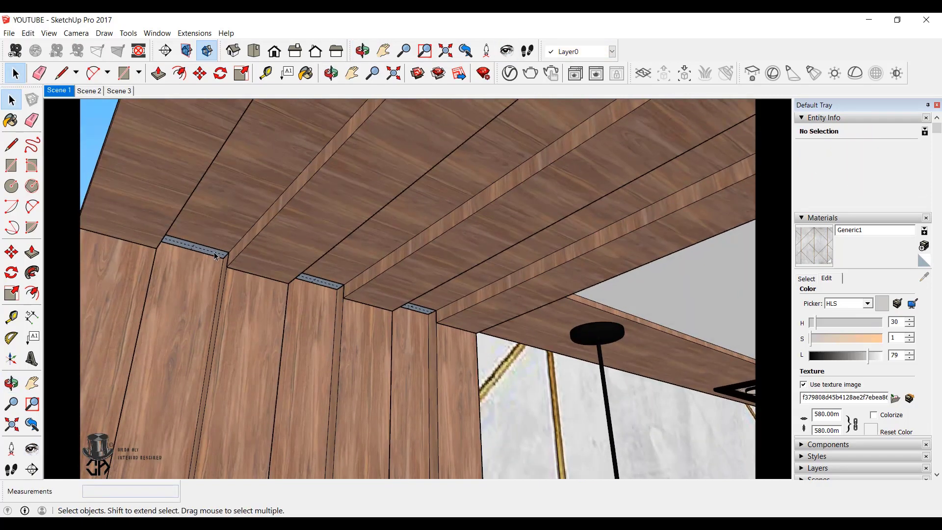
pyautogui.click(179, 242)
pyautogui.click(510, 73)
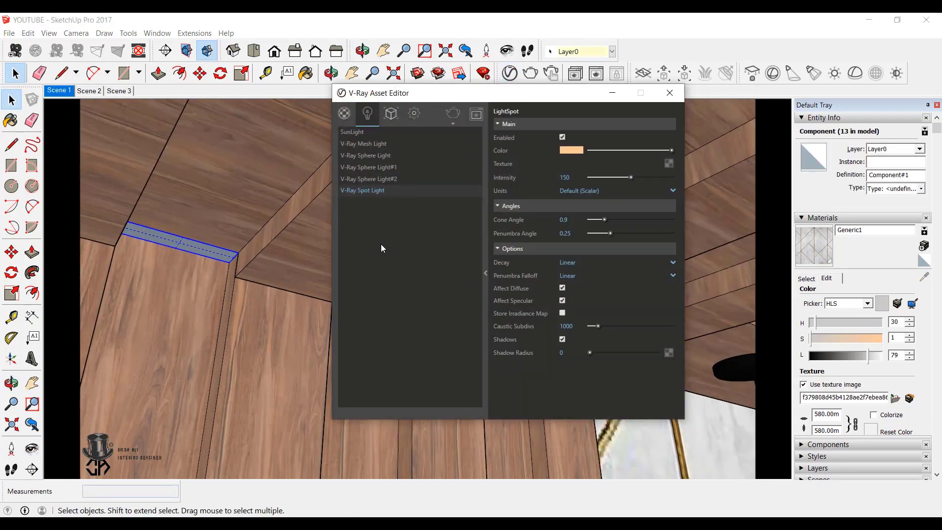
pyautogui.click(381, 144)
pyautogui.click(513, 207)
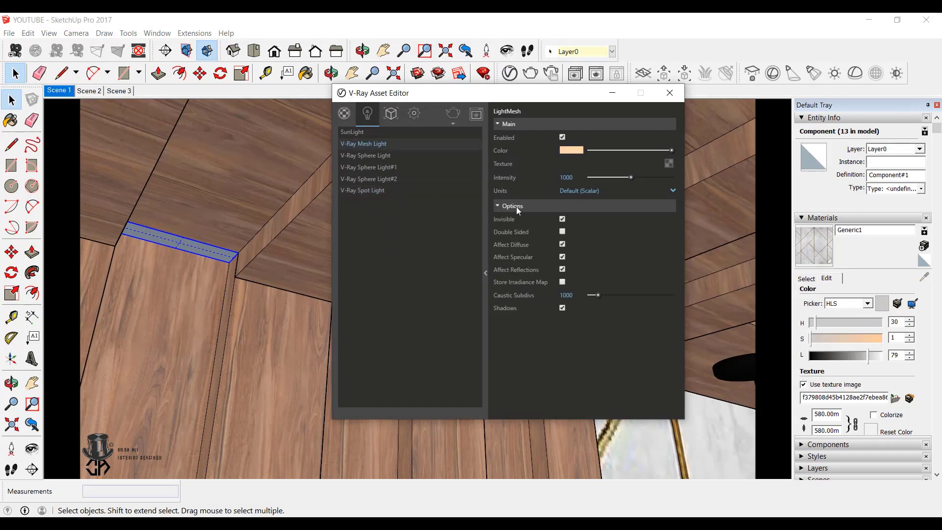
pyautogui.click(612, 93)
pyautogui.click(60, 90)
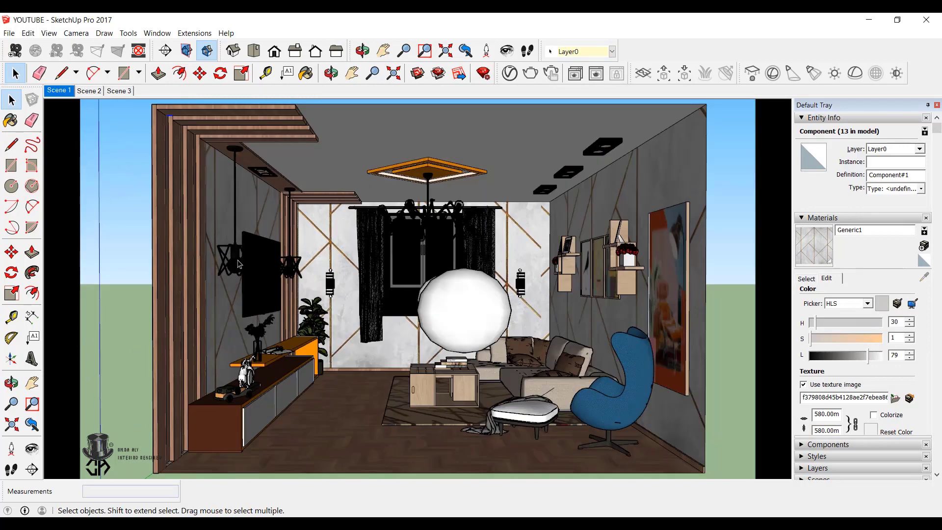
# - Move the black bulb of the pendant lamp by the TV about 30 m along the red axis out of its cage
pyautogui.scroll(5, 231, 287)
pyautogui.doubleClick(232, 287)
pyautogui.click(232, 287)
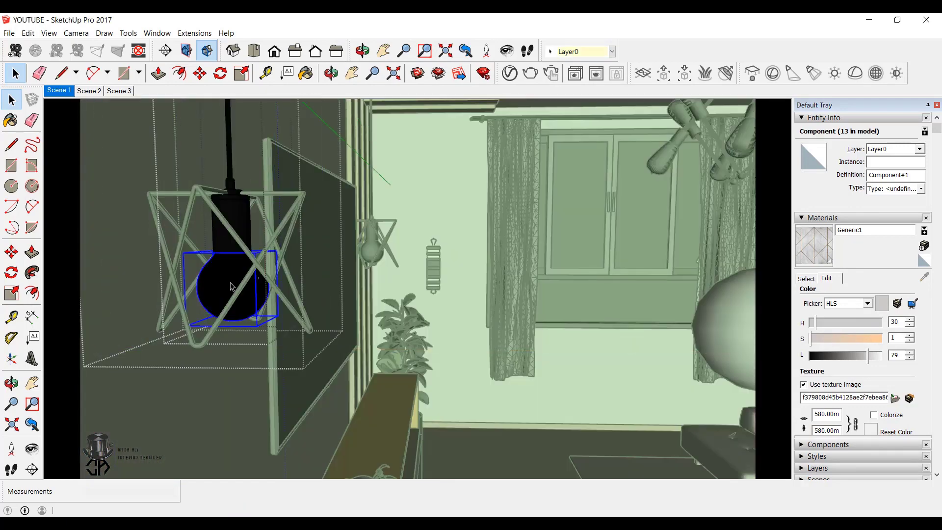
pyautogui.press('m')
pyautogui.click(231, 287)
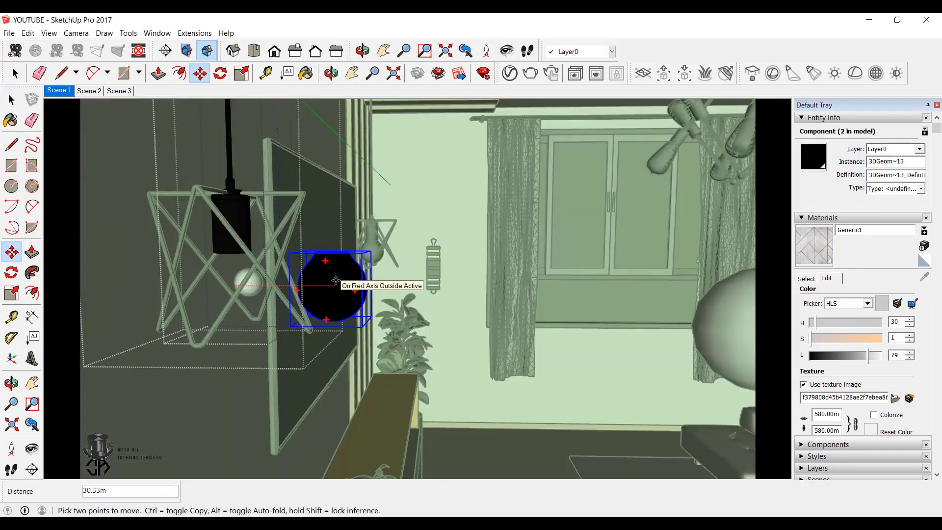
pyautogui.click(336, 279)
pyautogui.press('space')
pyautogui.scroll(2, 250, 287)
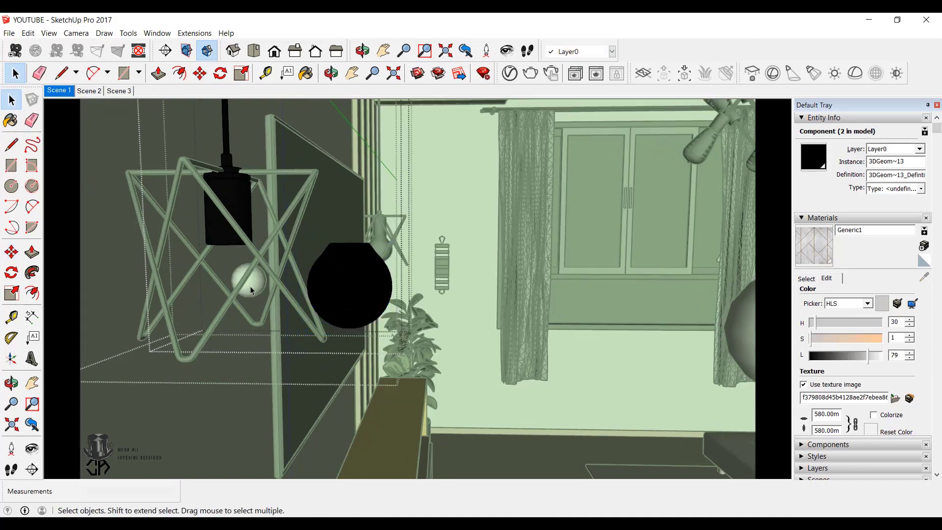
# - Select the small sphere light inside the pendant lamp and inspect the settings and options of V-Ray Sphere Light#1
pyautogui.scroll(2, 256, 287)
pyautogui.moveTo(256, 287); pyautogui.dragTo(215, 308, button='middle')
pyautogui.click(612, 298)
pyautogui.click(570, 387)
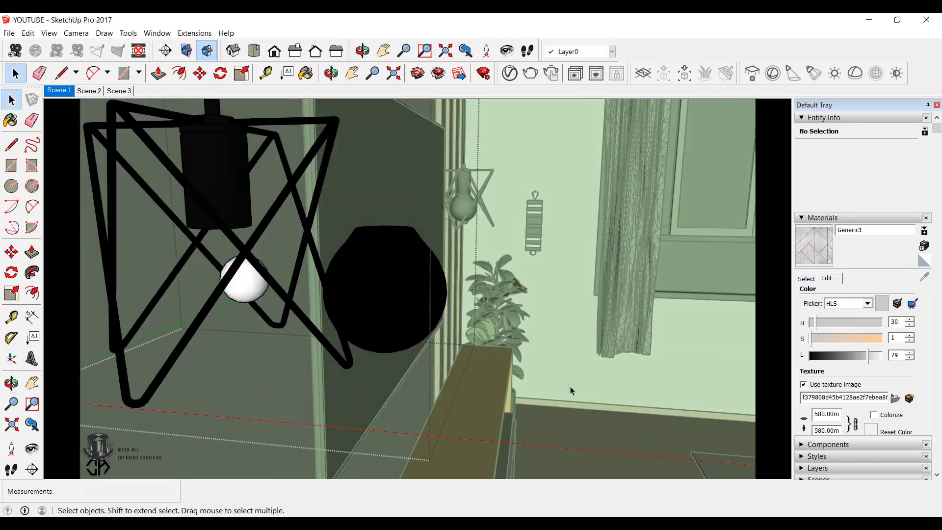
pyautogui.click(571, 387)
pyautogui.doubleClick(244, 295)
pyautogui.click(245, 294)
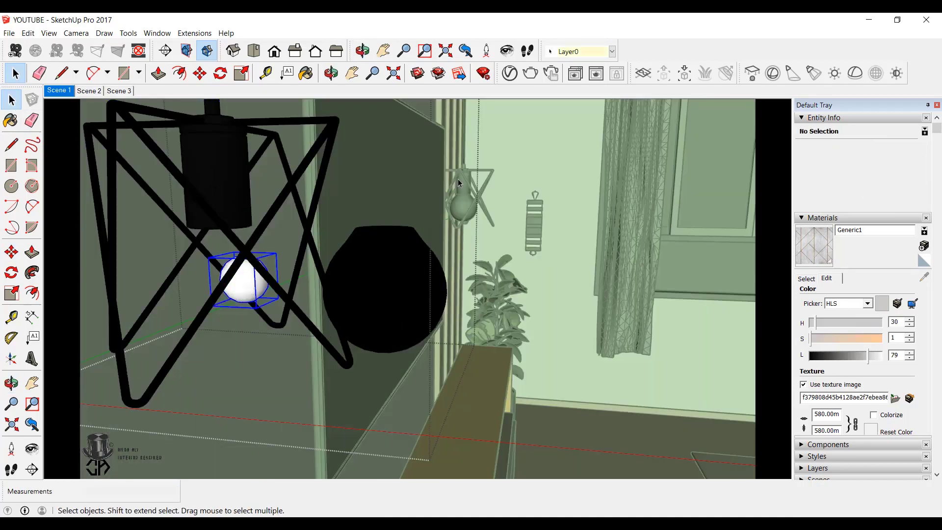
pyautogui.click(515, 75)
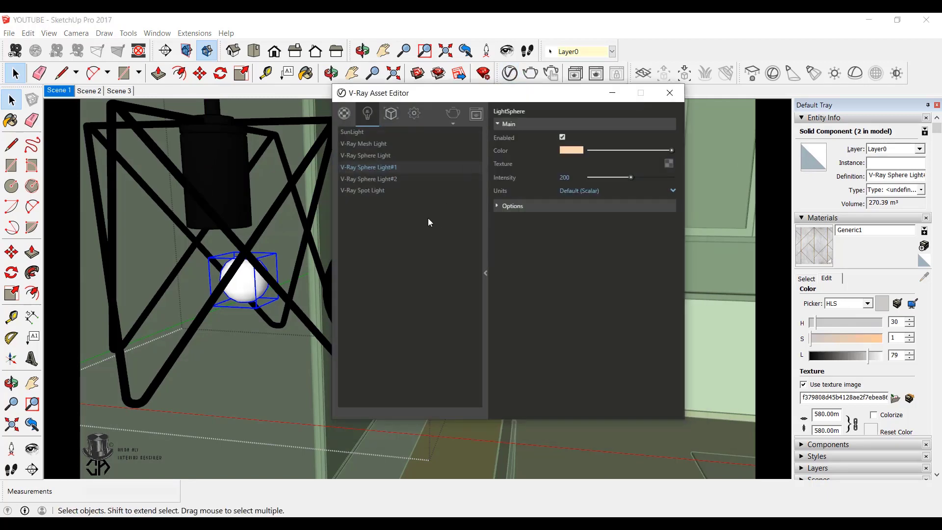
pyautogui.click(548, 208)
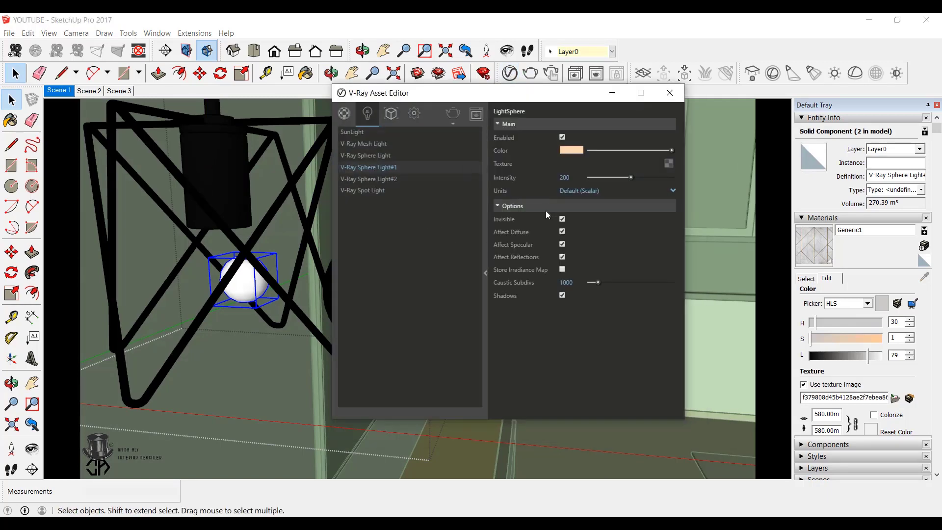
pyautogui.click(614, 92)
# - Move the pendant lamp's black bulb 30 m back along the red axis into its cage, and return to Scene 1
pyautogui.click(550, 275)
pyautogui.doubleClick(367, 288)
pyautogui.click(367, 288)
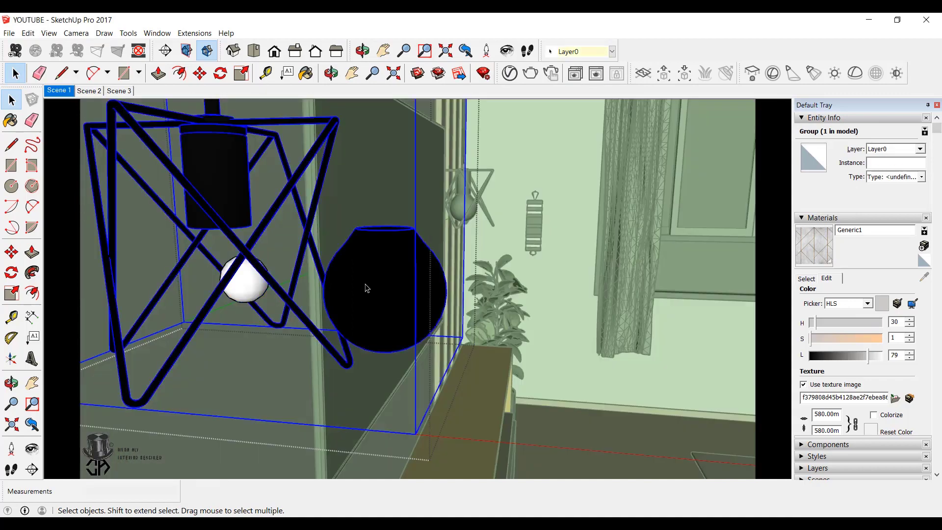
pyautogui.doubleClick(366, 284)
pyautogui.click(366, 285)
pyautogui.doubleClick(365, 285)
pyautogui.click(365, 285)
pyautogui.press('m')
pyautogui.click(365, 283)
pyautogui.write('30')
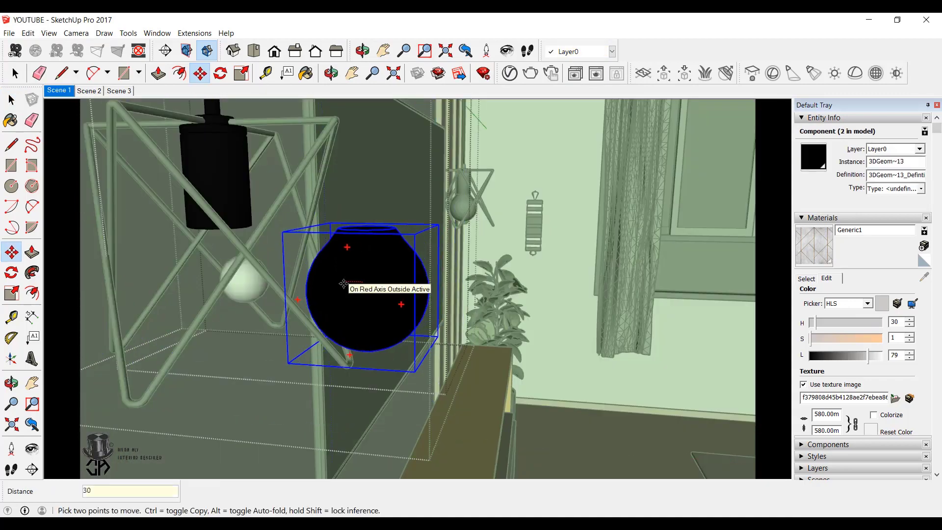
pyautogui.press('Return')
pyautogui.press('space')
pyautogui.click(54, 92)
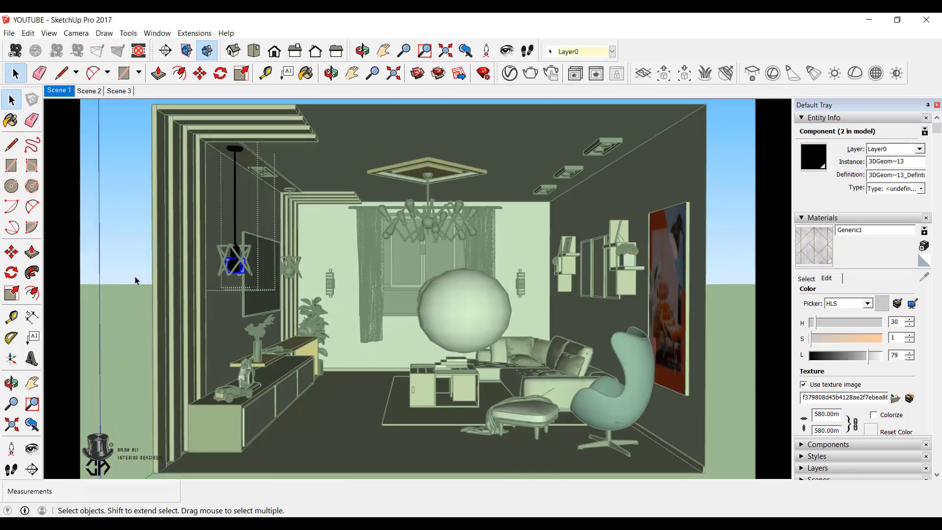
pyautogui.click(124, 263)
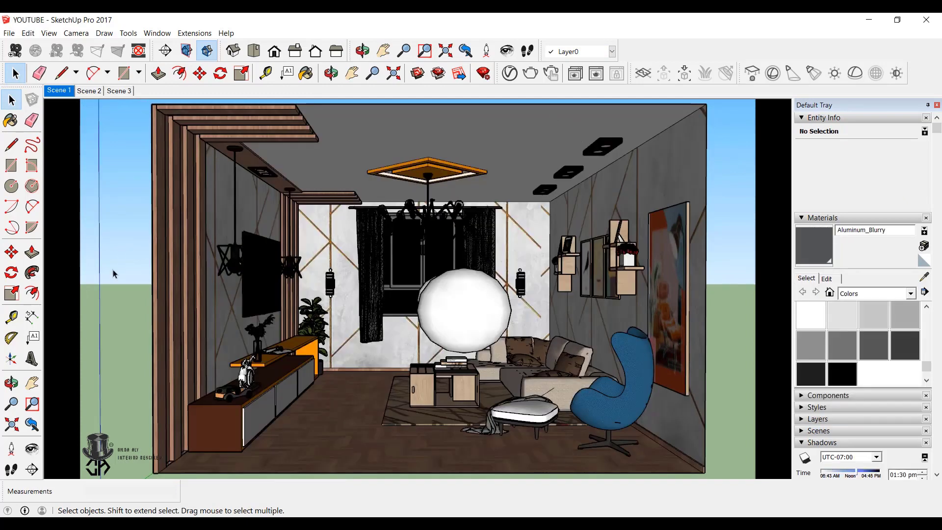
# - Adjust the progressive render quality in the V-Ray settings and start rendering Scene 1
pyautogui.click(513, 78)
pyautogui.click(422, 117)
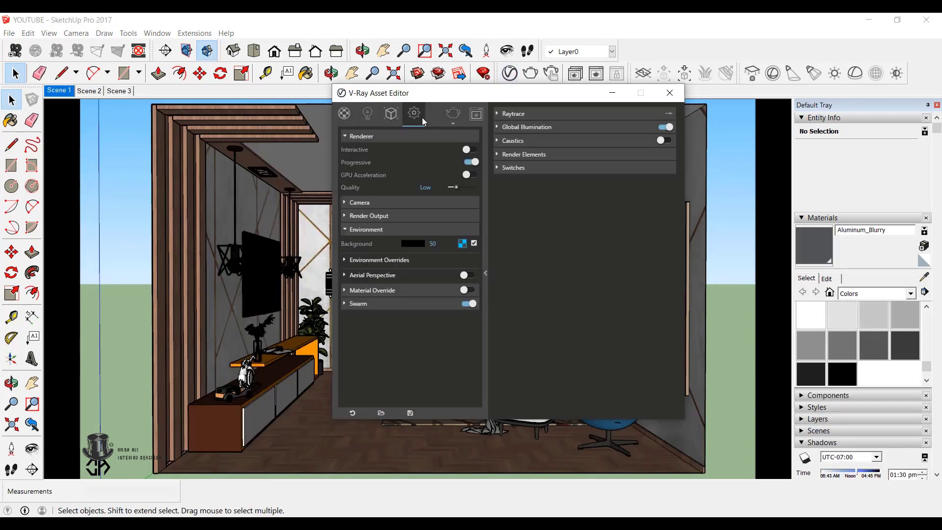
pyautogui.click(464, 189)
pyautogui.click(670, 93)
pyautogui.click(531, 73)
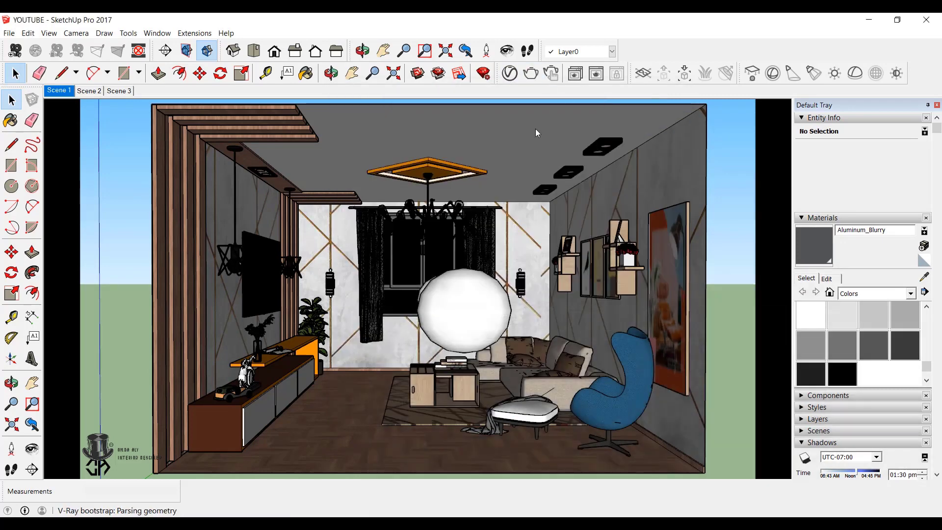